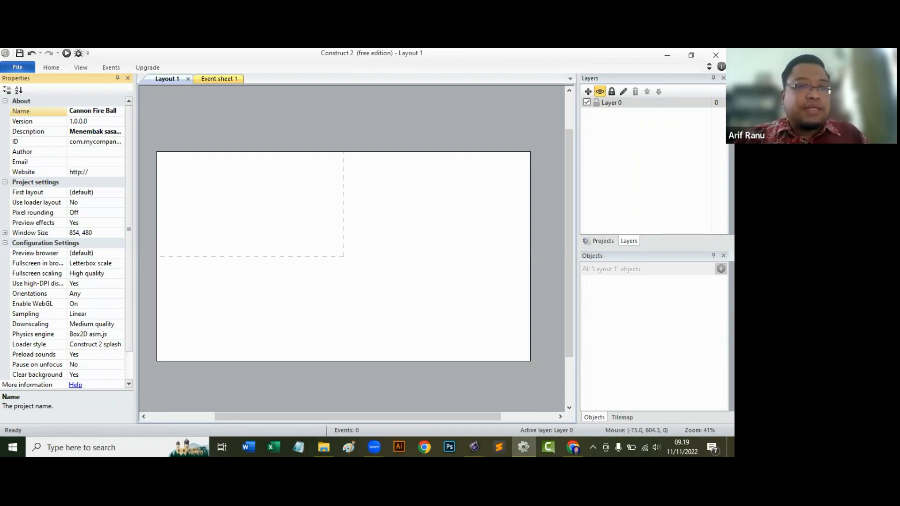
Fill in the project's Author with the author's name and the Email field with the contact e-mail.
{"action": "left_click", "coordinate": [89, 133]}
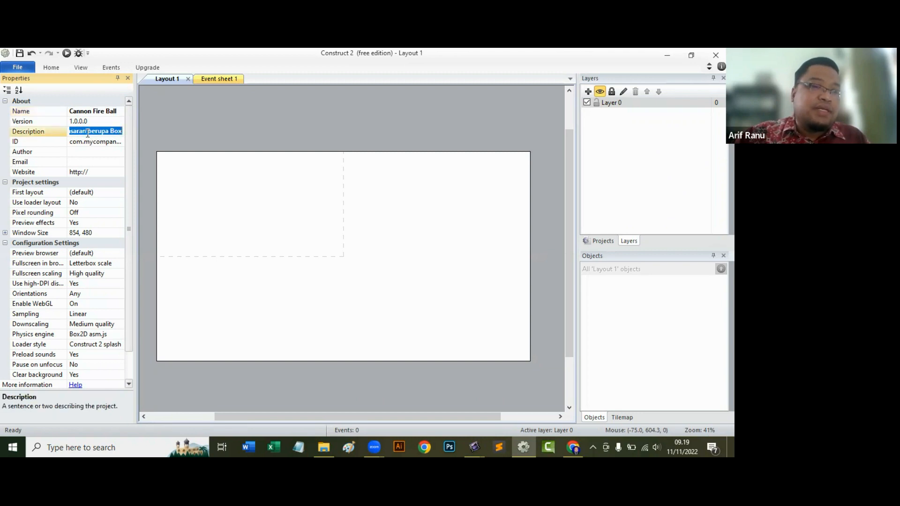
{"action": "left_click_drag", "start_coordinate": [87, 134], "coordinate": [143, 139]}
{"action": "left_click", "coordinate": [83, 153]}
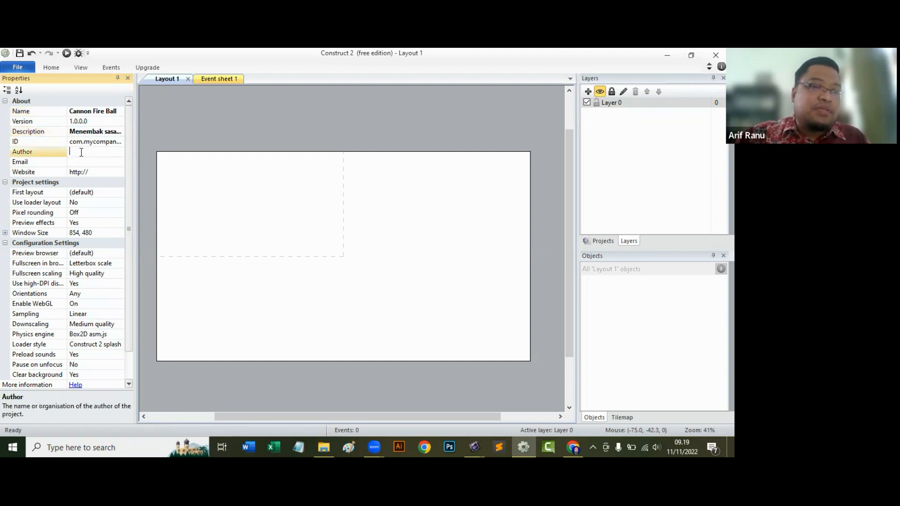
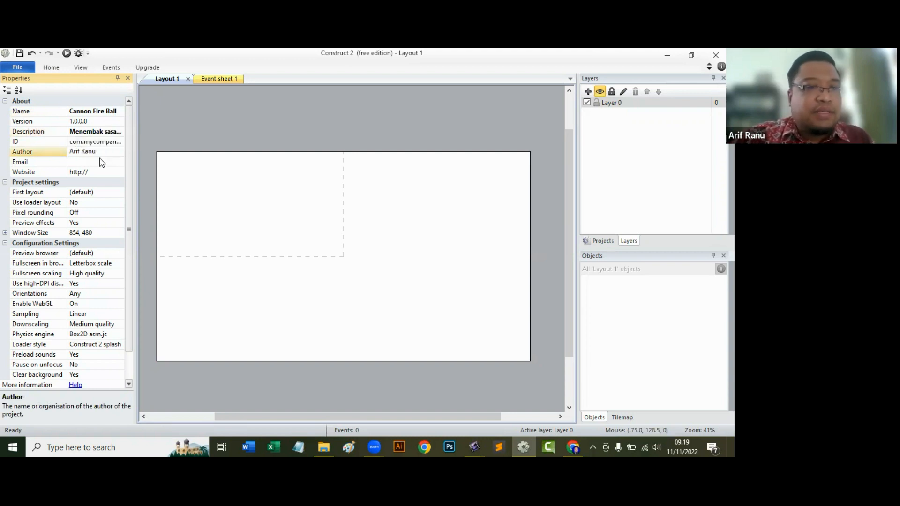
{"action": "left_click", "coordinate": [99, 163]}
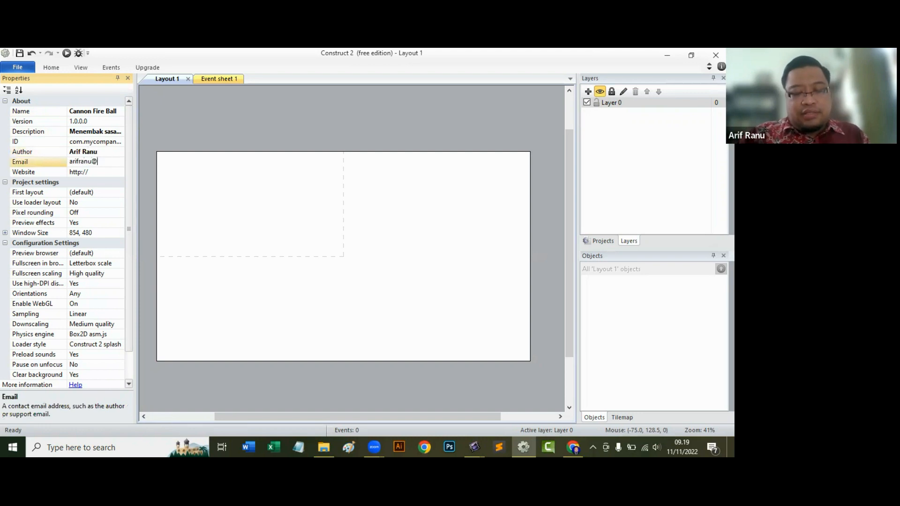
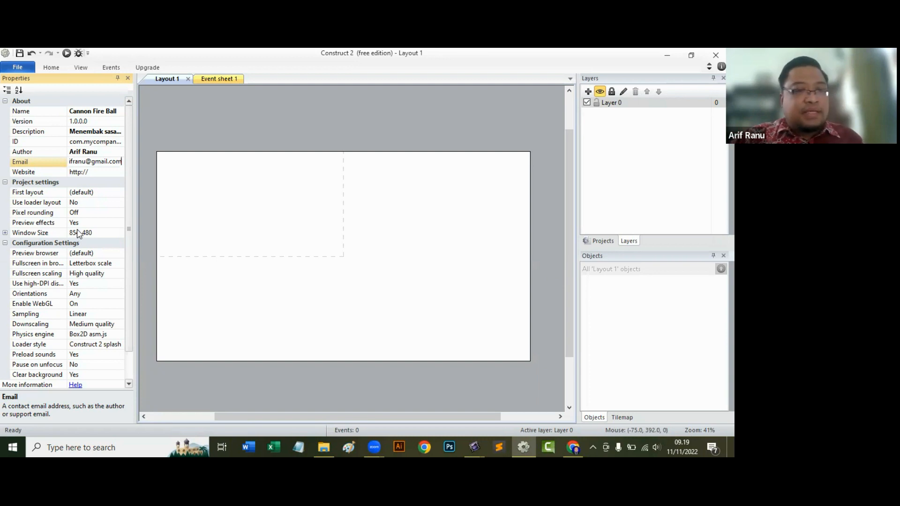
Copy the project's Window Size value from the project settings.
{"action": "left_click", "coordinate": [96, 233]}
{"action": "key", "text": "ctrl+c"}
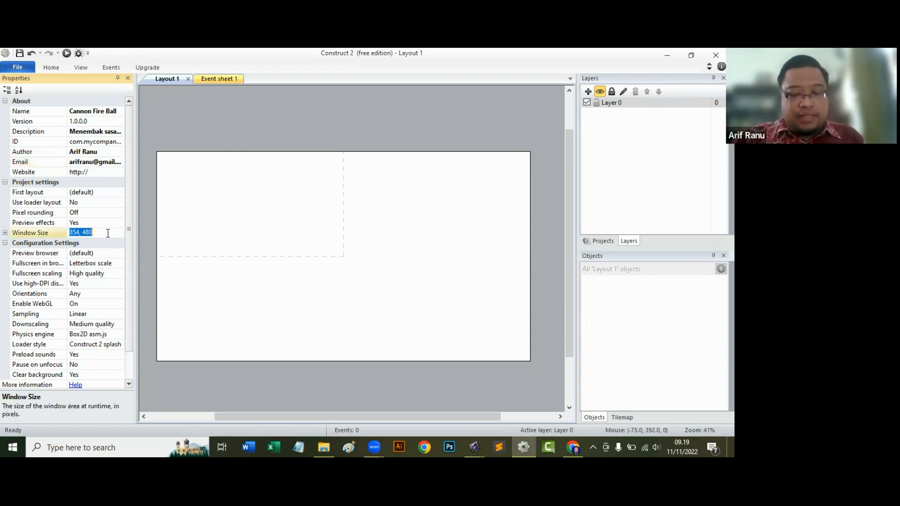
{"action": "left_click", "coordinate": [352, 129]}
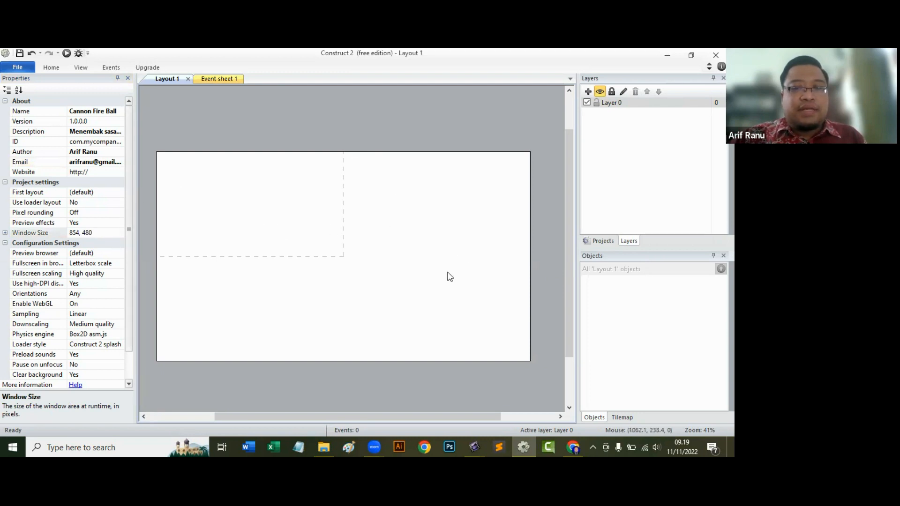
{"action": "double_click", "coordinate": [357, 208]}
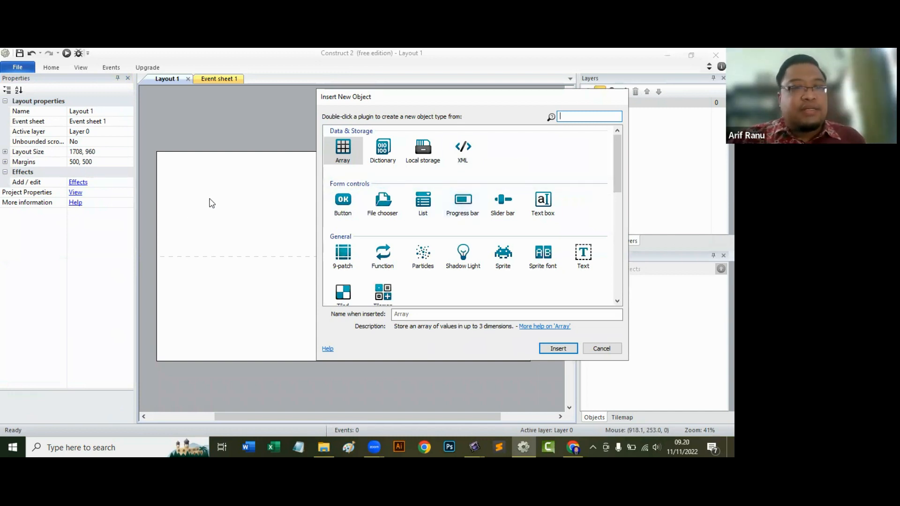
{"action": "left_click", "coordinate": [90, 154]}
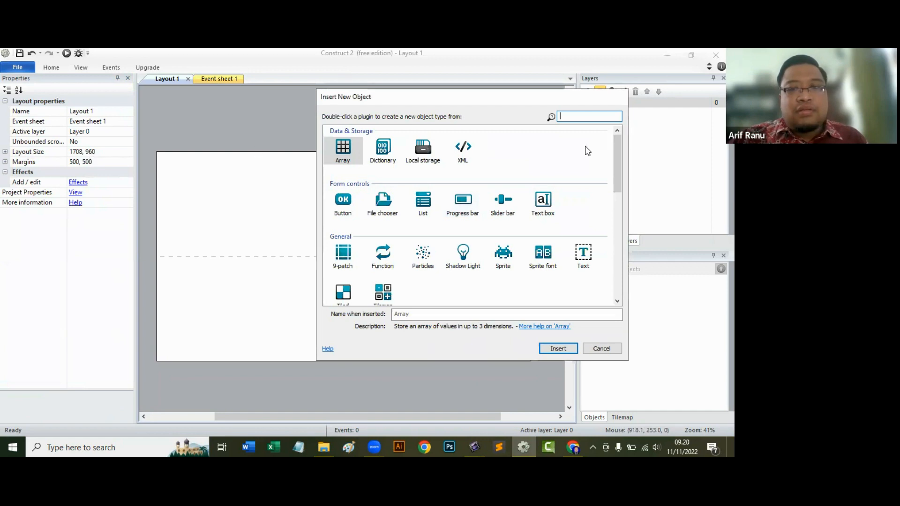
{"action": "left_click_drag", "start_coordinate": [597, 100], "coordinate": [438, 117]}
{"action": "left_click", "coordinate": [448, 363]}
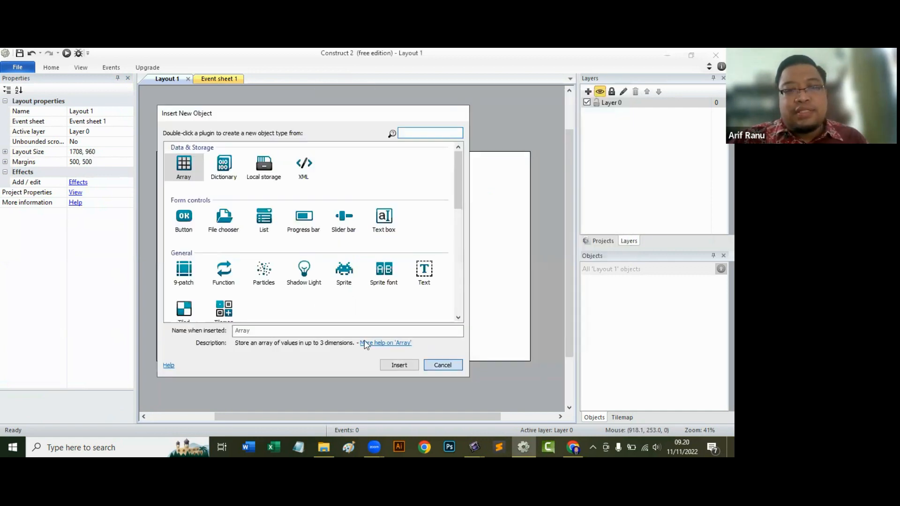
Paste the copied window size into Layout 1's Layout Size so that it is 854, 480.
{"action": "left_click", "coordinate": [84, 154]}
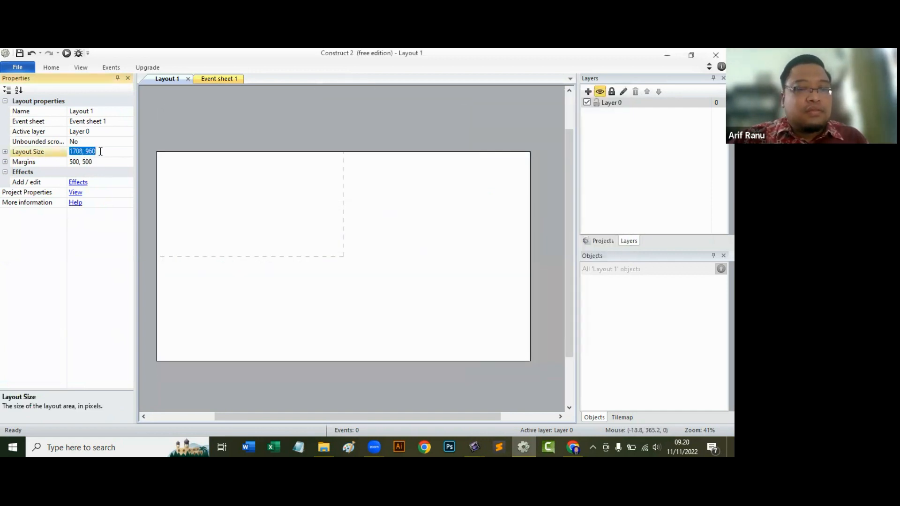
{"action": "key", "text": "ctrl+v"}
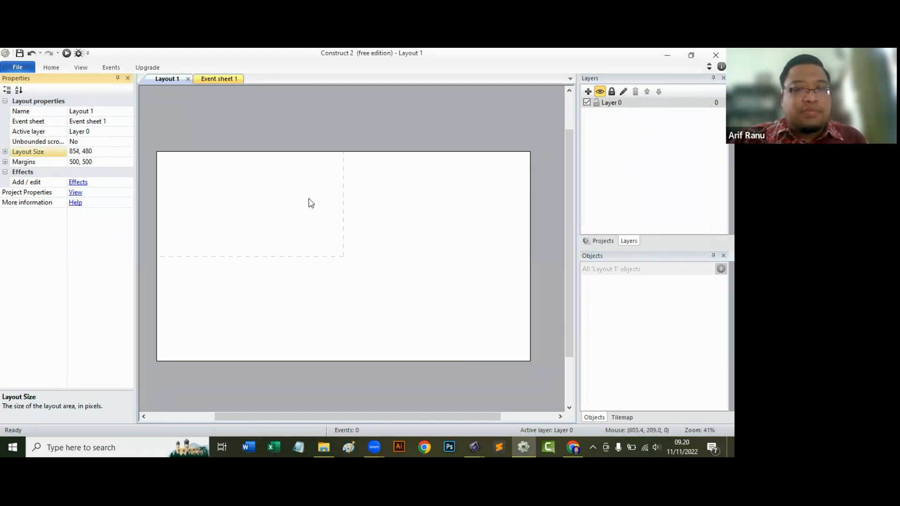
{"action": "left_click_drag", "start_coordinate": [102, 151], "coordinate": [65, 145]}
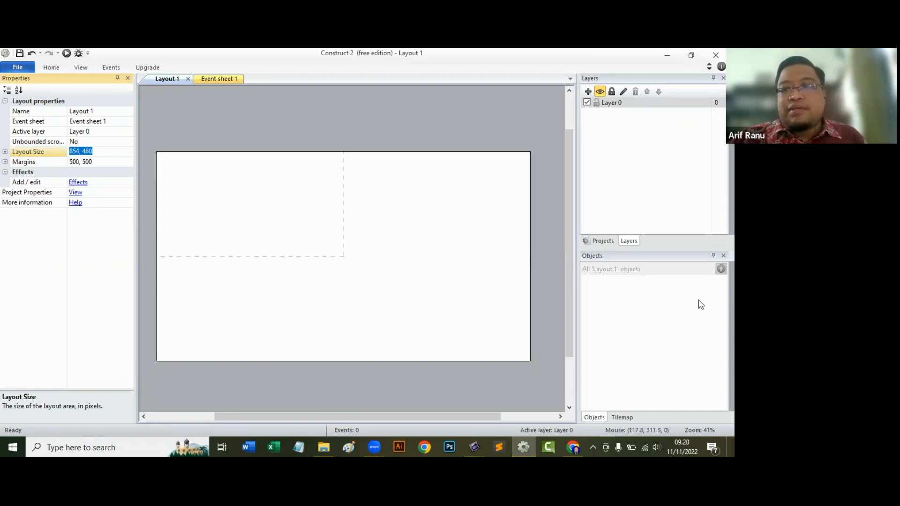
Rename Layer 0 as Background.
{"action": "right_click", "coordinate": [613, 107]}
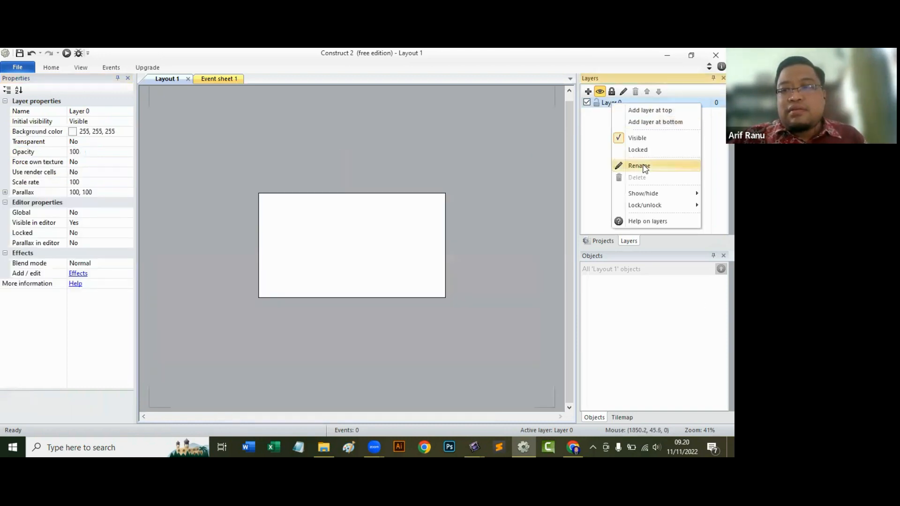
{"action": "left_click", "coordinate": [644, 166]}
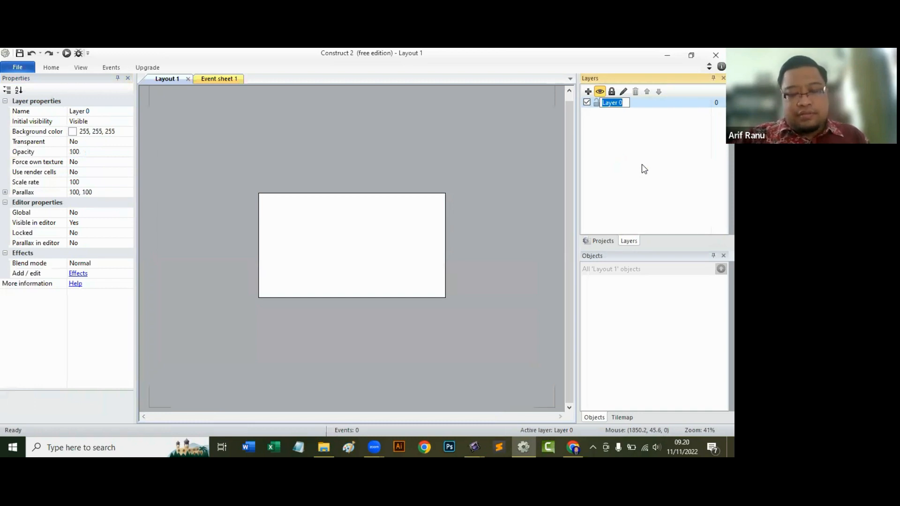
{"action": "type", "text": "Background"}
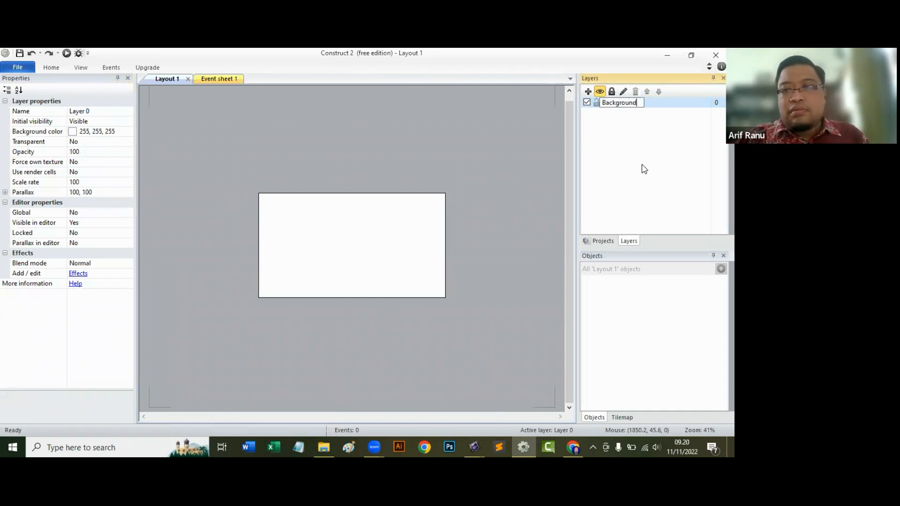
{"action": "key", "text": "Return"}
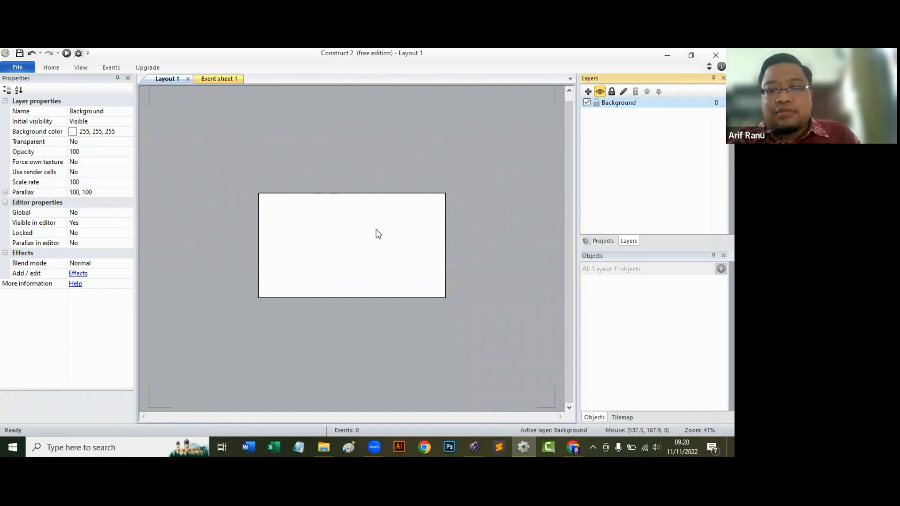
Switch to File Explorer and open the PNG folder inside the Cannon Ball folder.
{"action": "left_click", "coordinate": [332, 442]}
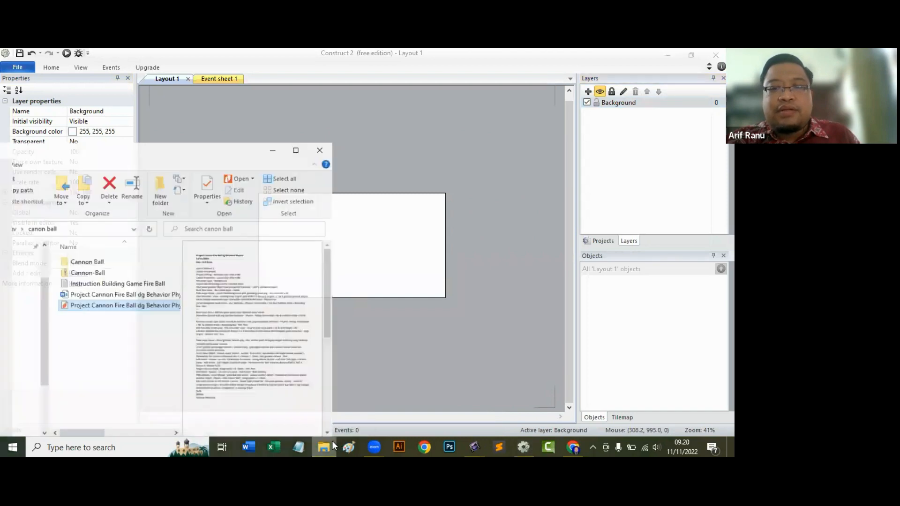
{"action": "left_click", "coordinate": [82, 255]}
{"action": "double_click", "coordinate": [115, 257]}
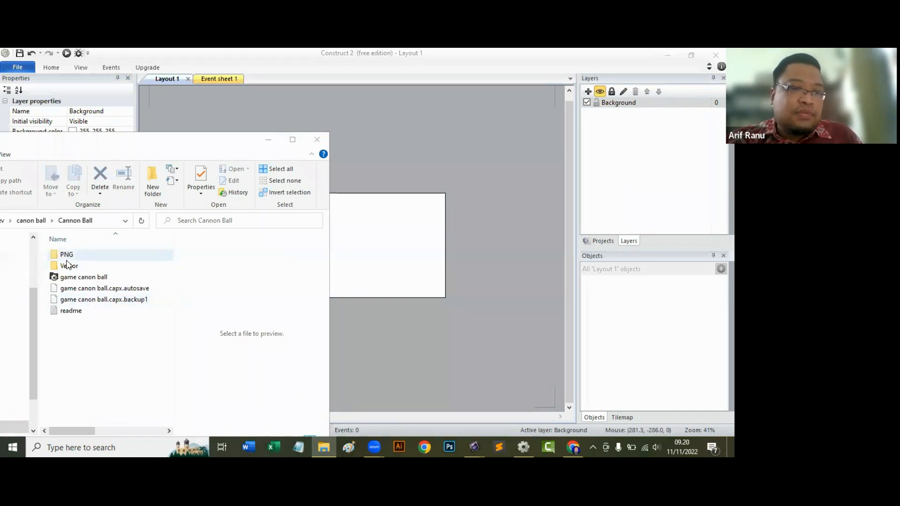
{"action": "left_click", "coordinate": [68, 266]}
{"action": "double_click", "coordinate": [66, 260]}
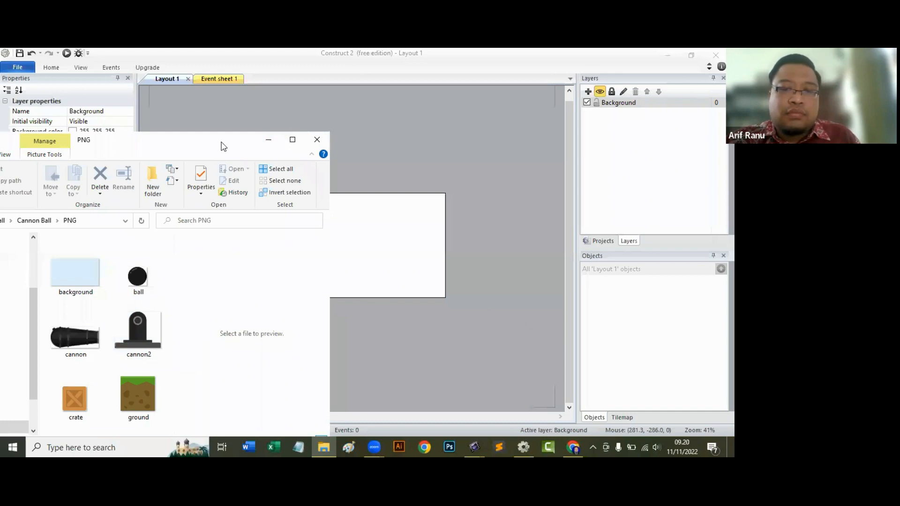
Insert the background image from the PNG folder into the layout as a sprite and minimise File Explorer.
{"action": "left_click_drag", "start_coordinate": [206, 140], "coordinate": [197, 88]}
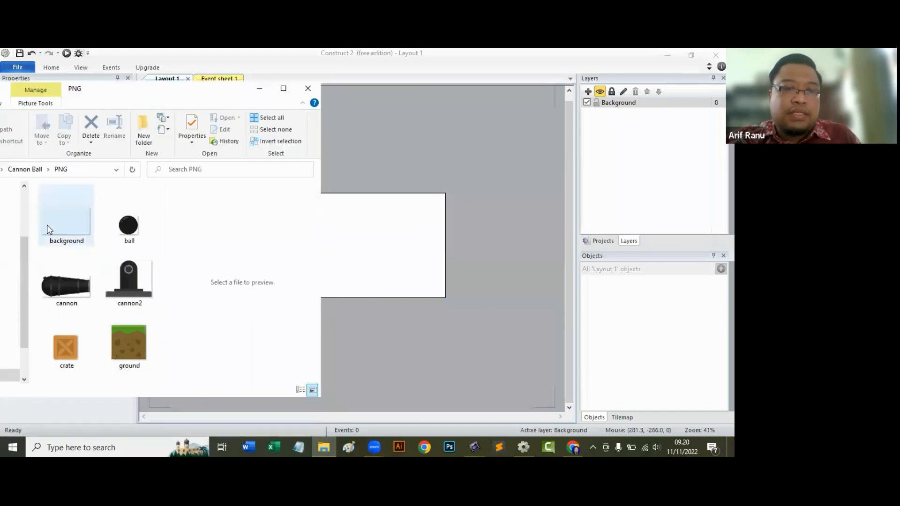
{"action": "left_click_drag", "start_coordinate": [49, 230], "coordinate": [330, 254]}
{"action": "left_click", "coordinate": [259, 88]}
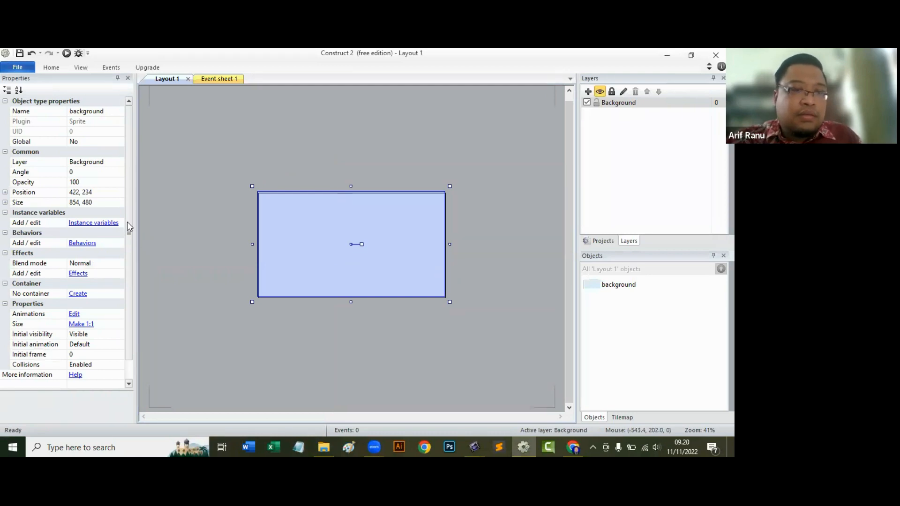
Align the background sprite with the layout area and set its position to 427, 240.
{"action": "left_click", "coordinate": [73, 192]}
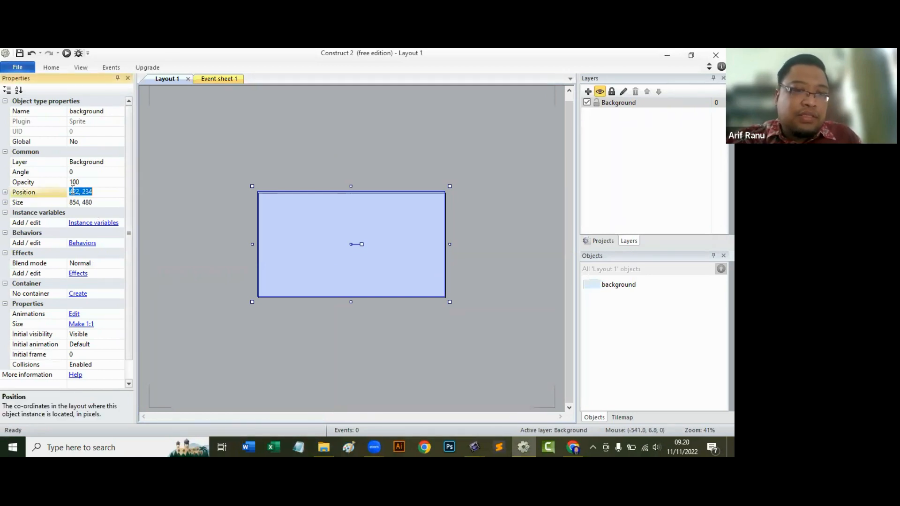
{"action": "left_click_drag", "start_coordinate": [291, 203], "coordinate": [292, 203]}
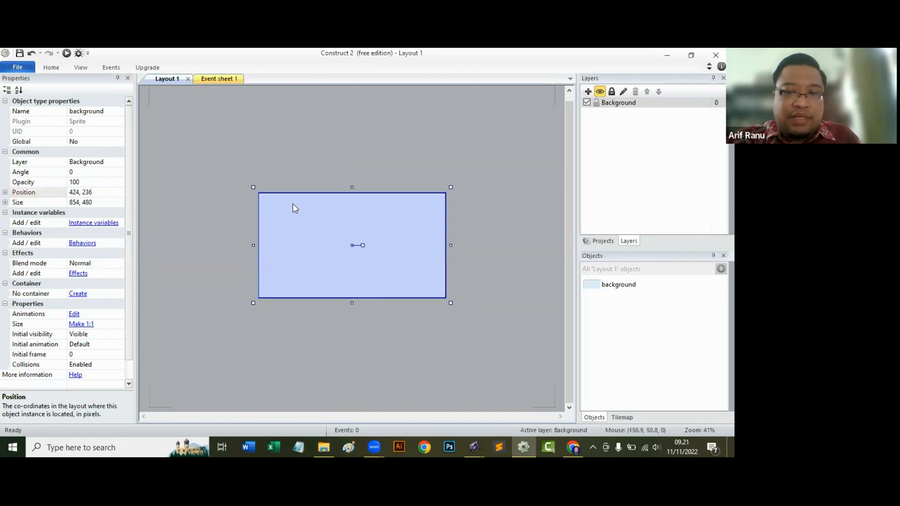
{"action": "left_click", "coordinate": [78, 192]}
{"action": "left_click", "coordinate": [77, 191]}
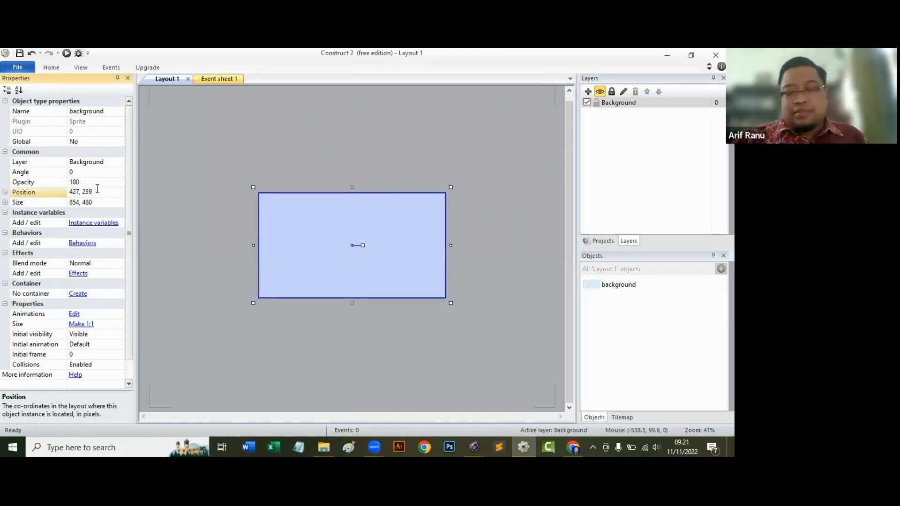
{"action": "type", "text": "40"}
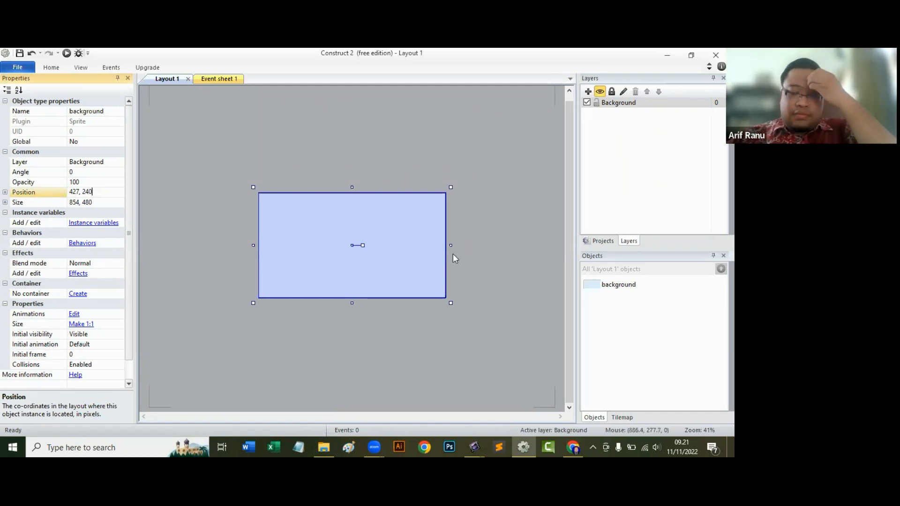
{"action": "key", "text": "Return"}
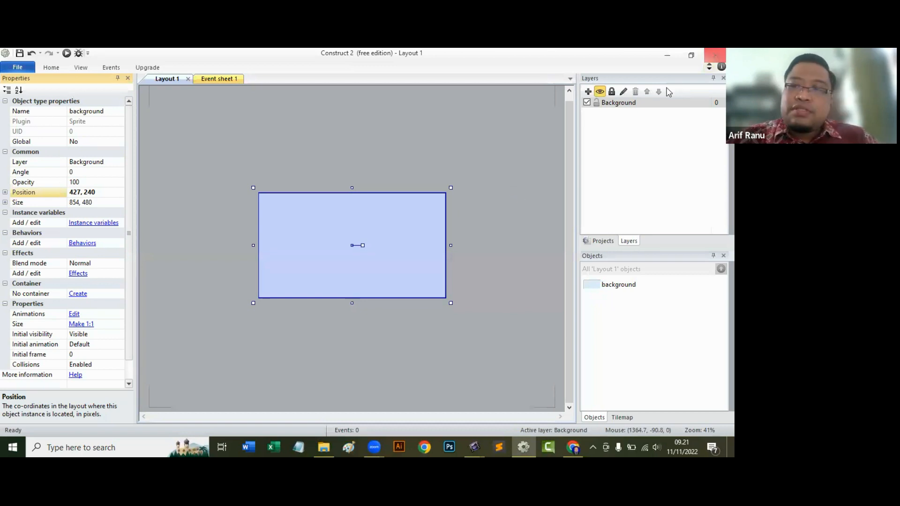
Lock the Background layer and test on the layout whether the background sprite can still be moved.
{"action": "left_click", "coordinate": [619, 105]}
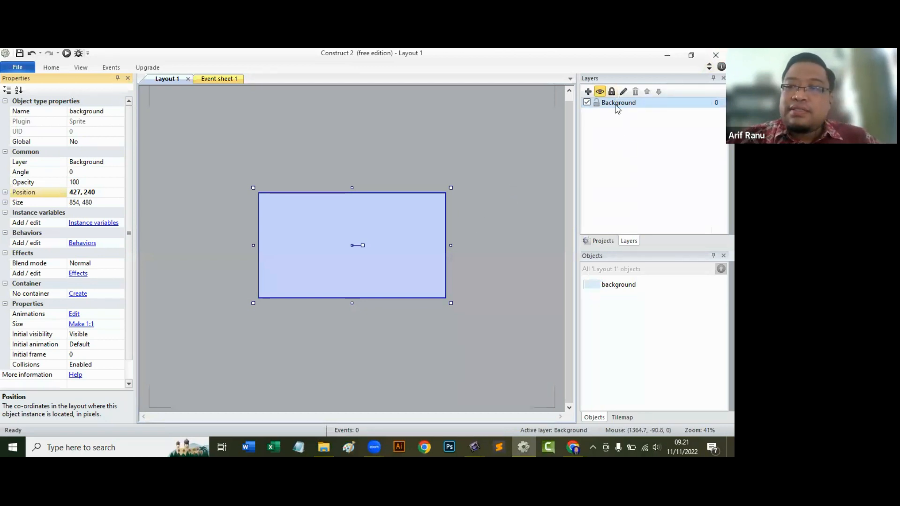
{"action": "left_click", "coordinate": [612, 91]}
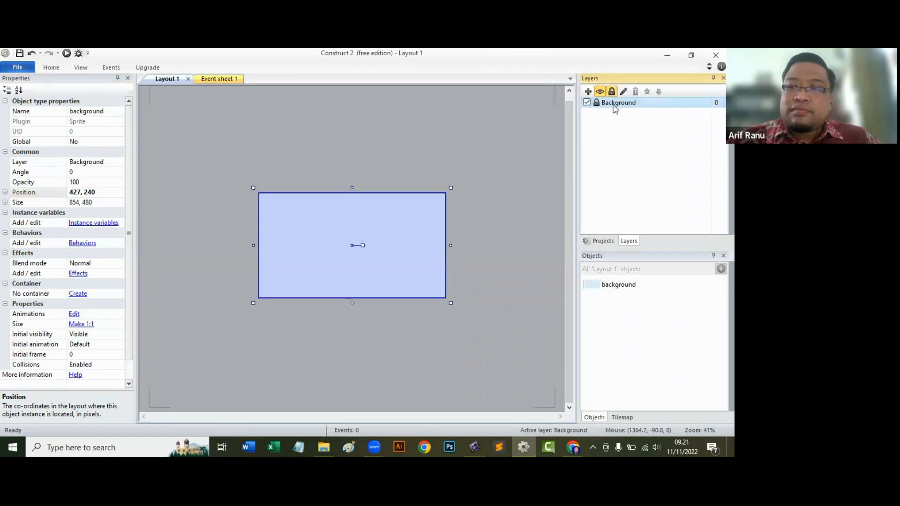
{"action": "left_click", "coordinate": [396, 220]}
{"action": "left_click_drag", "start_coordinate": [396, 221], "coordinate": [225, 244]}
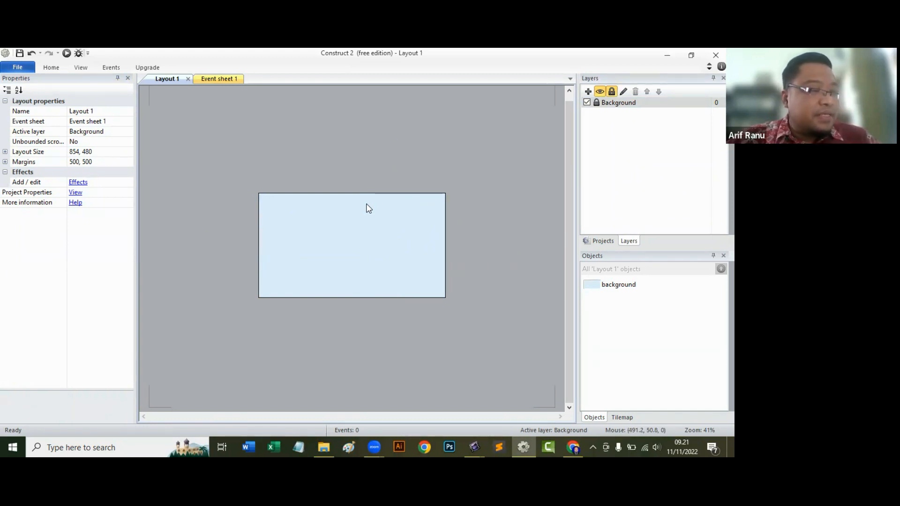
Add a new layer above the Background layer and rename it Game.
{"action": "left_click", "coordinate": [589, 92]}
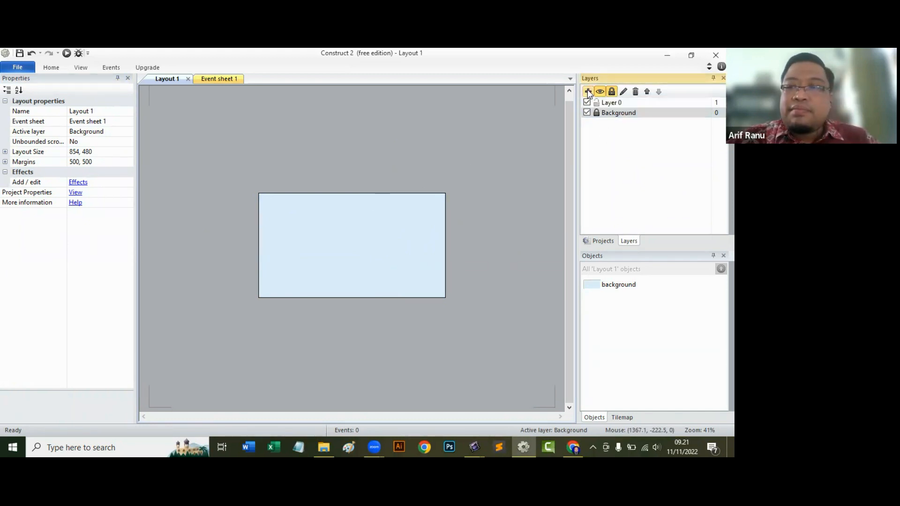
{"action": "left_click", "coordinate": [609, 104]}
{"action": "right_click", "coordinate": [609, 105]}
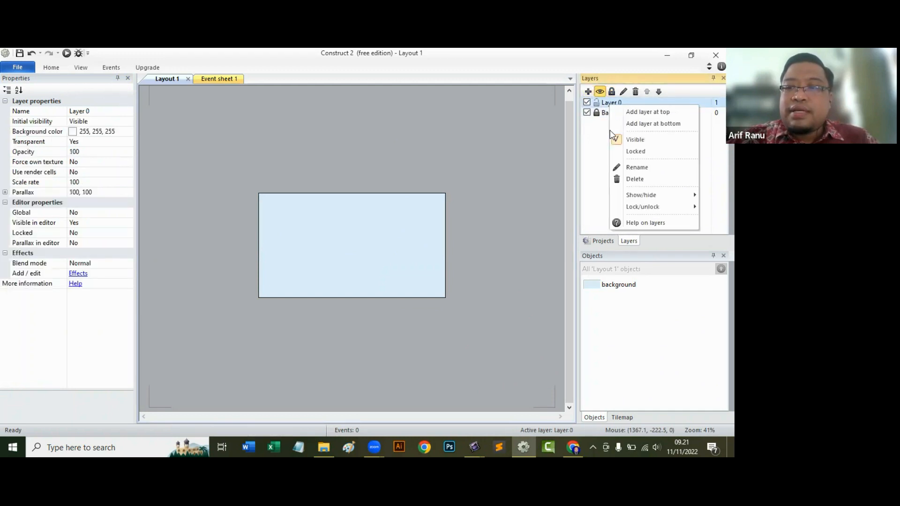
{"action": "left_click", "coordinate": [635, 167]}
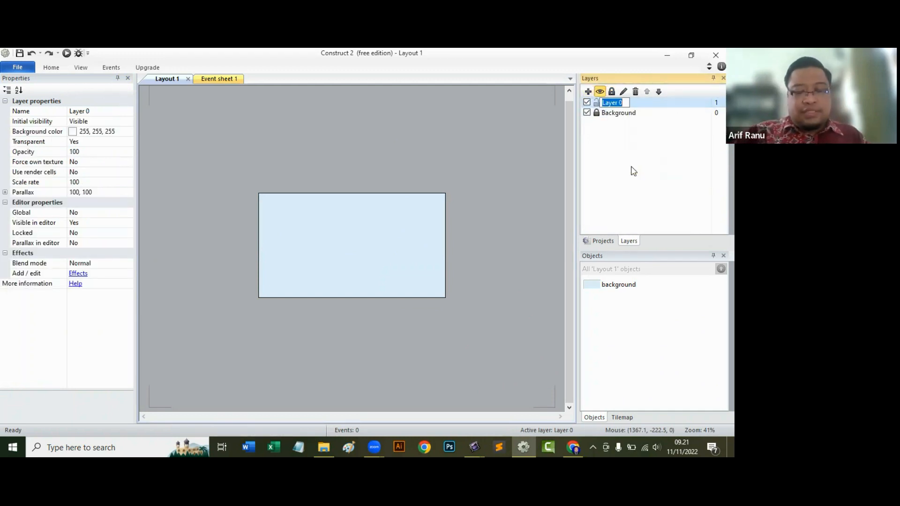
{"action": "type", "text": "Game"}
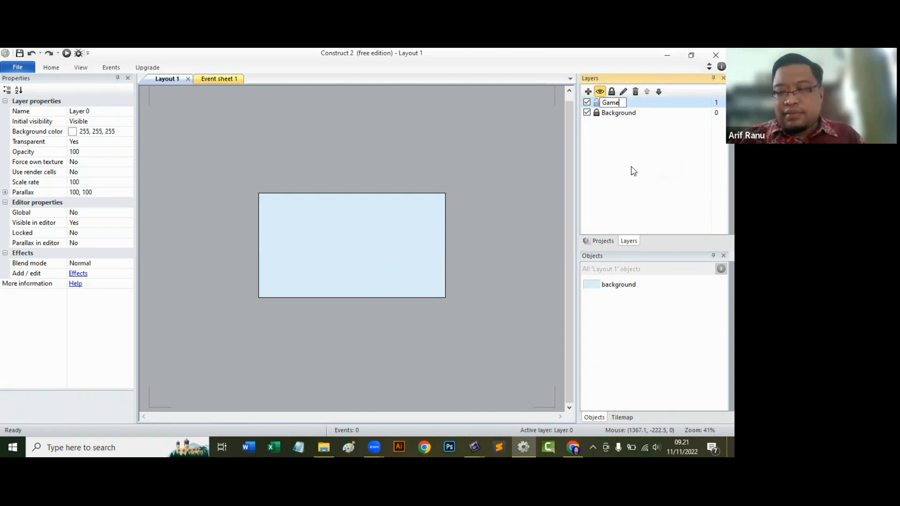
{"action": "key", "text": "Return"}
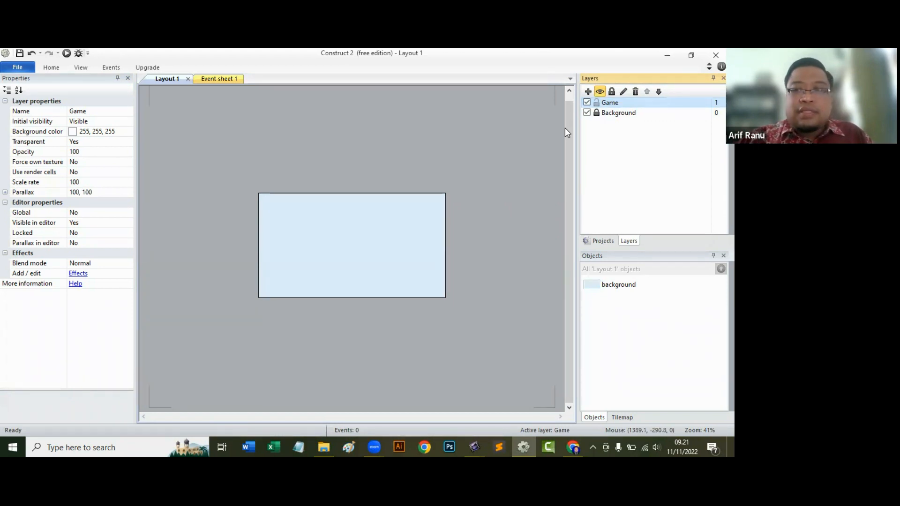
Insert a Tiled Background object on the Game layer and place it inside the layout area.
{"action": "double_click", "coordinate": [375, 237]}
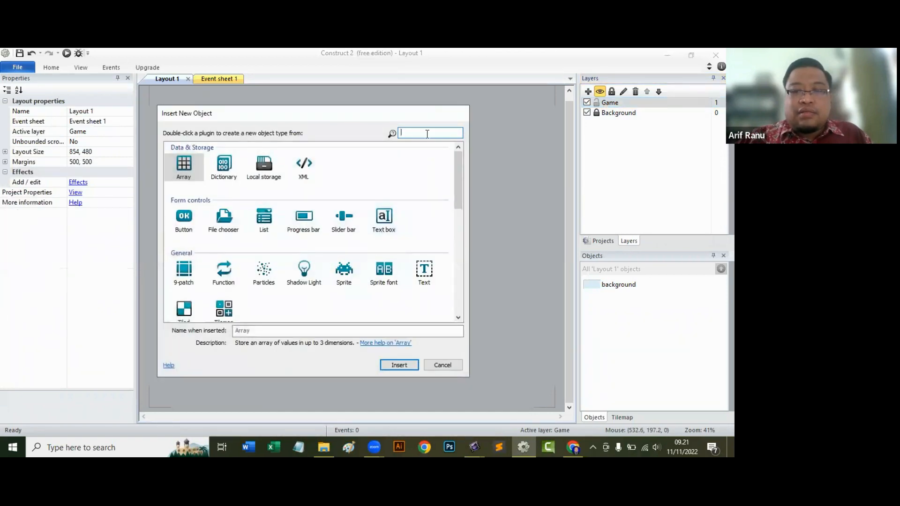
{"action": "scroll", "coordinate": [217, 293], "scroll_direction": "down", "scroll_amount": 3}
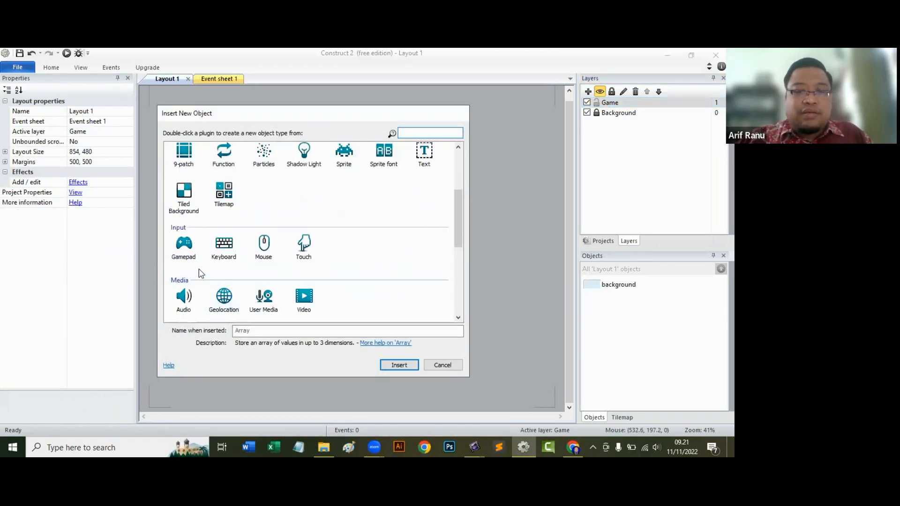
{"action": "left_click", "coordinate": [184, 195]}
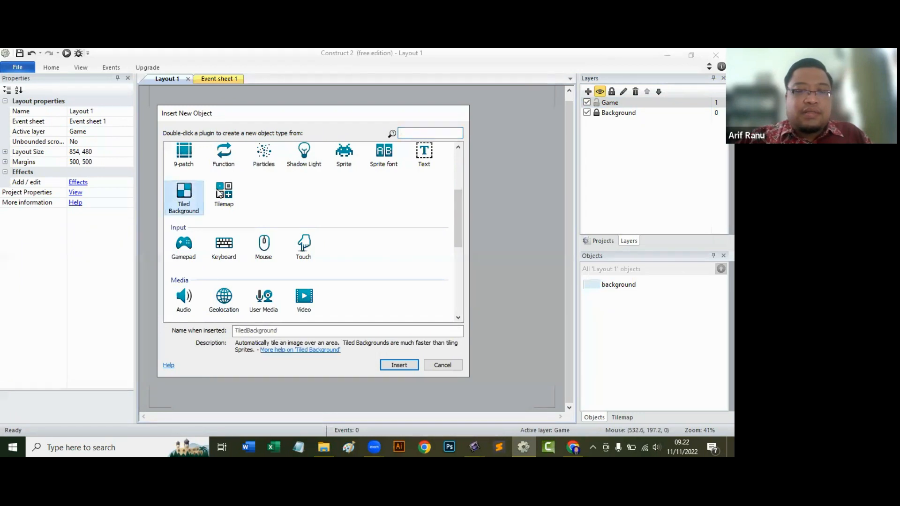
{"action": "left_click", "coordinate": [407, 366]}
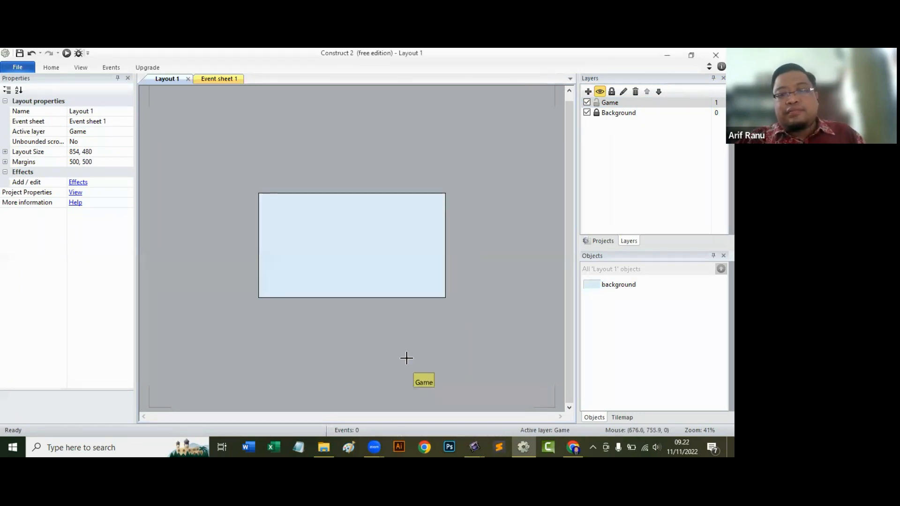
{"action": "left_click", "coordinate": [346, 222]}
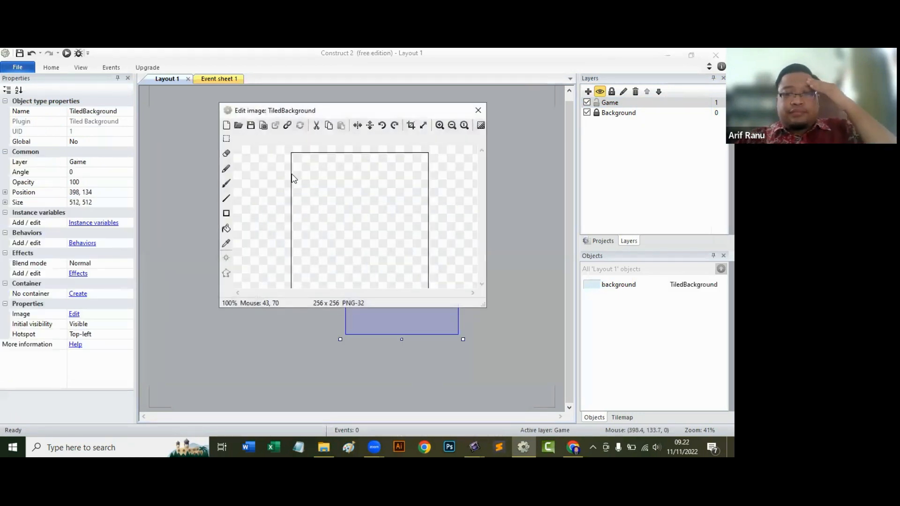
Load the ground image from the PNG folder into the tiled background and close the image editor.
{"action": "left_click", "coordinate": [238, 125]}
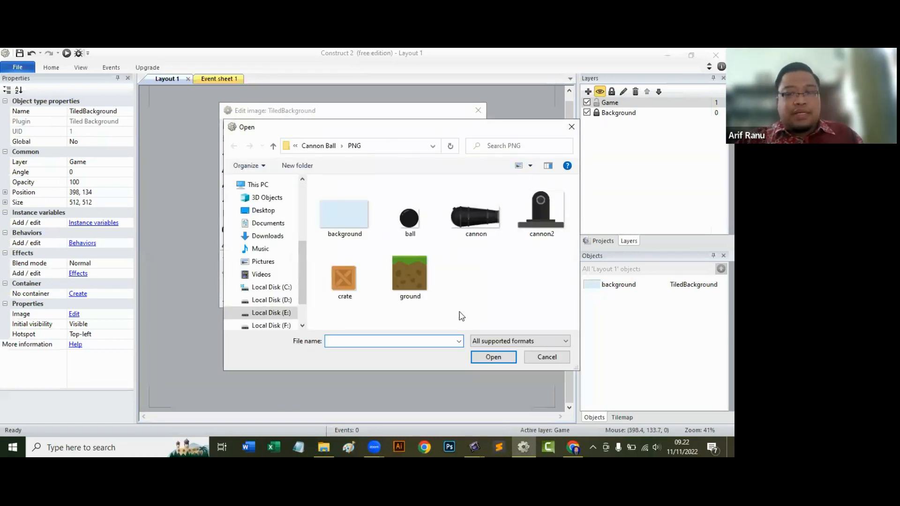
{"action": "left_click", "coordinate": [416, 283]}
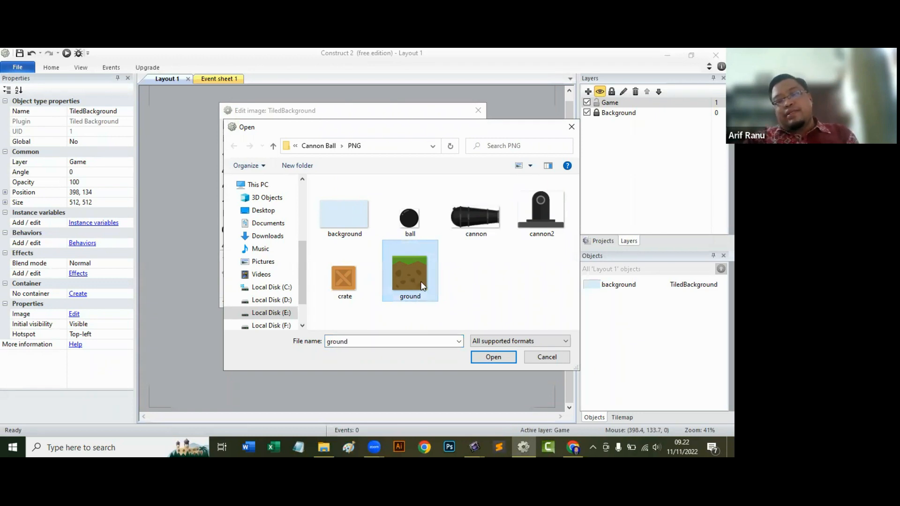
{"action": "left_click", "coordinate": [501, 358]}
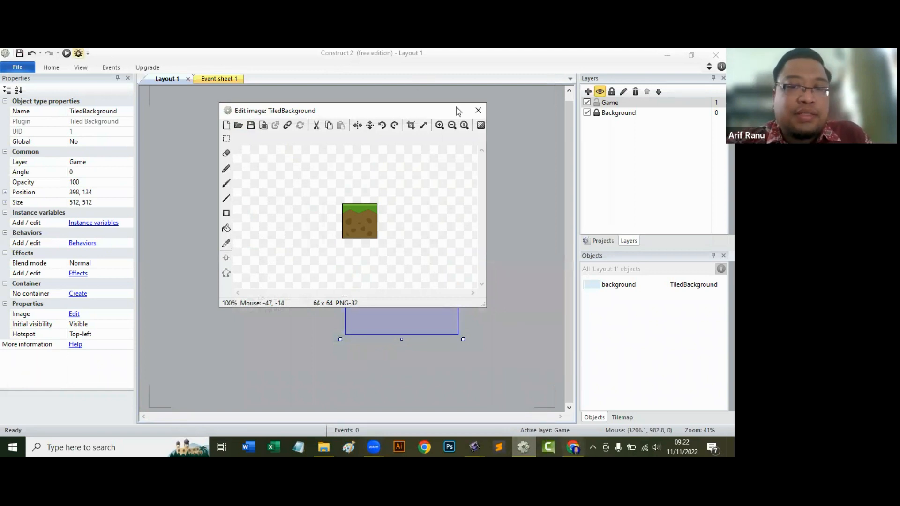
{"action": "left_click", "coordinate": [479, 111]}
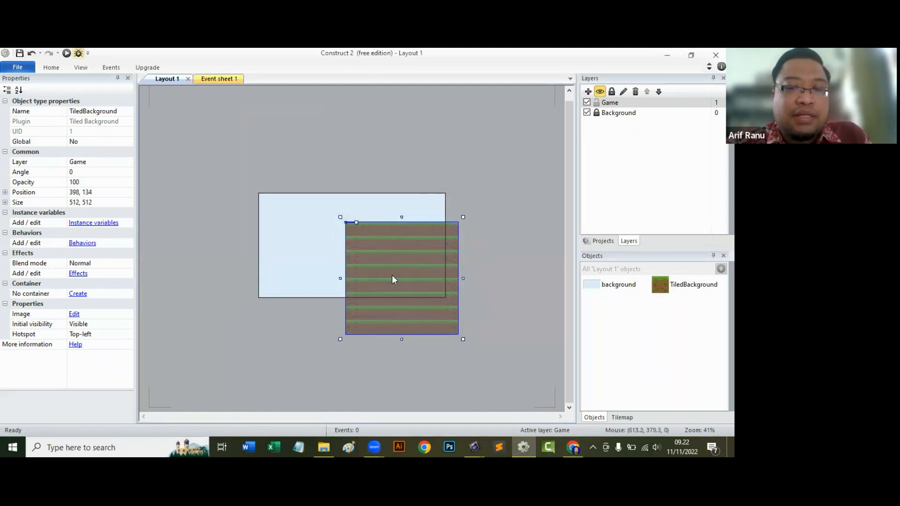
Move the tiled ground over the layout area and shorten it from its upper edge to about 458 pixels high.
{"action": "left_click_drag", "start_coordinate": [392, 276], "coordinate": [367, 248]}
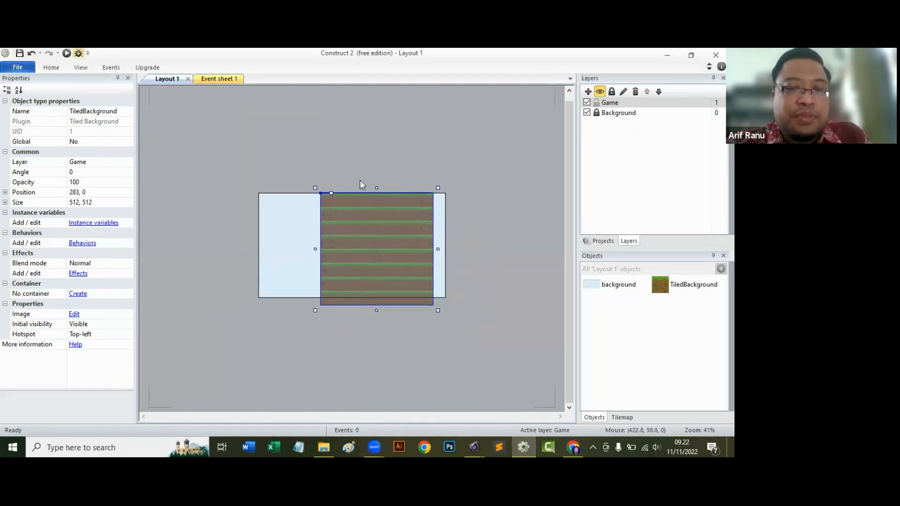
{"action": "left_click_drag", "start_coordinate": [385, 212], "coordinate": [385, 209]}
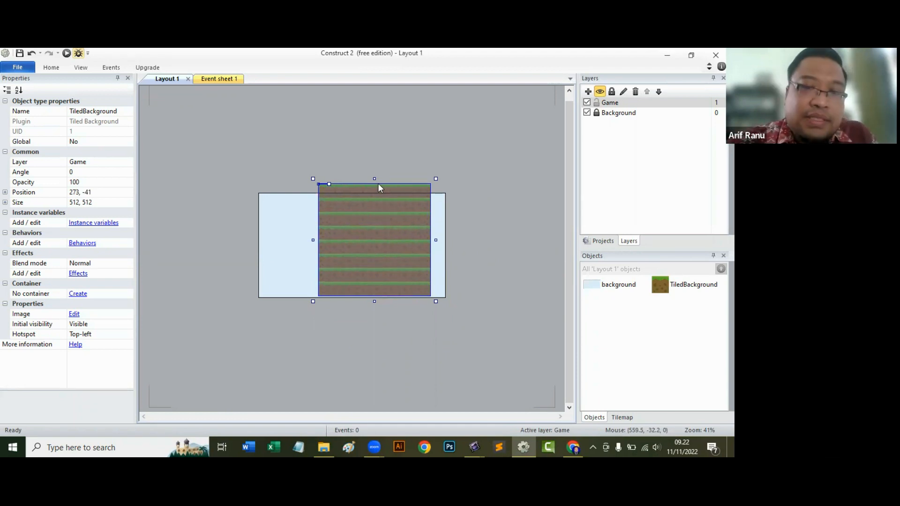
{"action": "mouse_move", "coordinate": [374, 178]}
{"action": "left_mouse_down"}
{"action": "mouse_move", "coordinate": [366, 275]}
{"action": "mouse_move", "coordinate": [366, 163]}
{"action": "mouse_move", "coordinate": [367, 190]}
{"action": "left_mouse_up"}
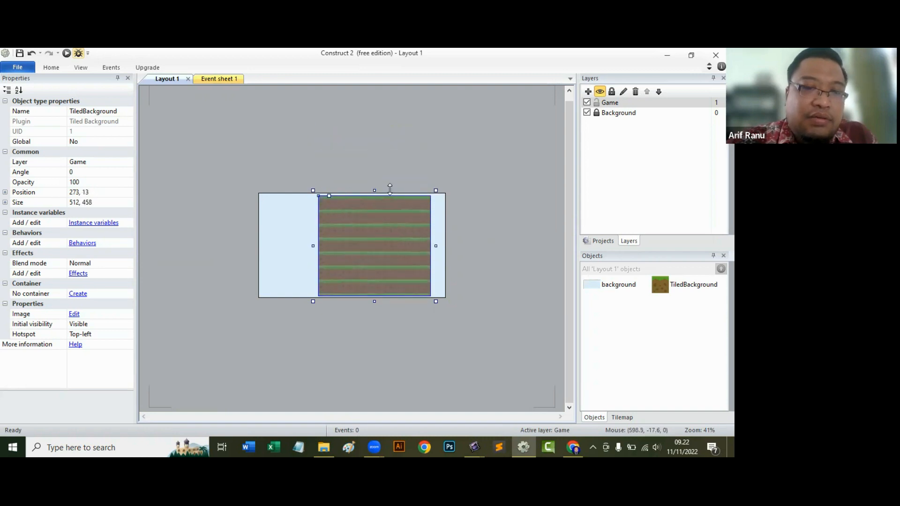
Set the tiled ground's height to 64 pixels, keeping its width at 512, and deselect it.
{"action": "left_click", "coordinate": [82, 203]}
{"action": "left_click", "coordinate": [87, 203]}
{"action": "left_click_drag", "start_coordinate": [94, 201], "coordinate": [82, 201]}
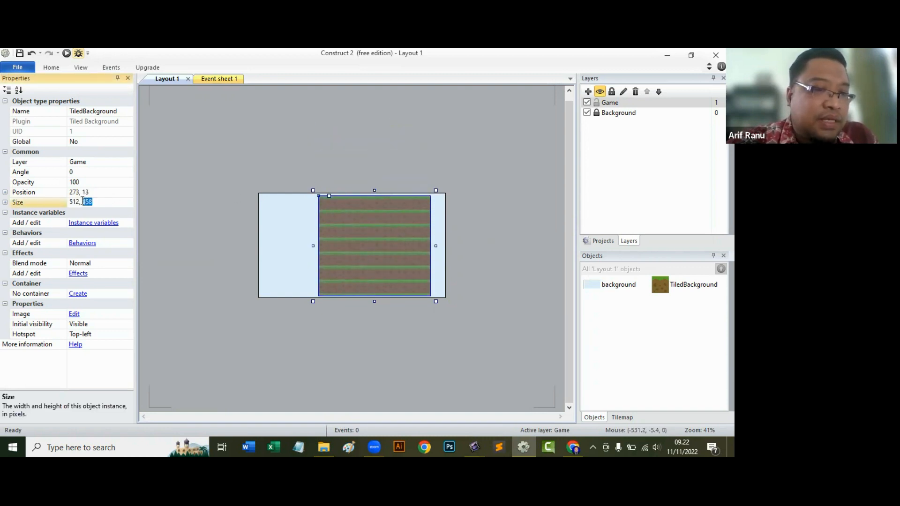
{"action": "type", "text": "64"}
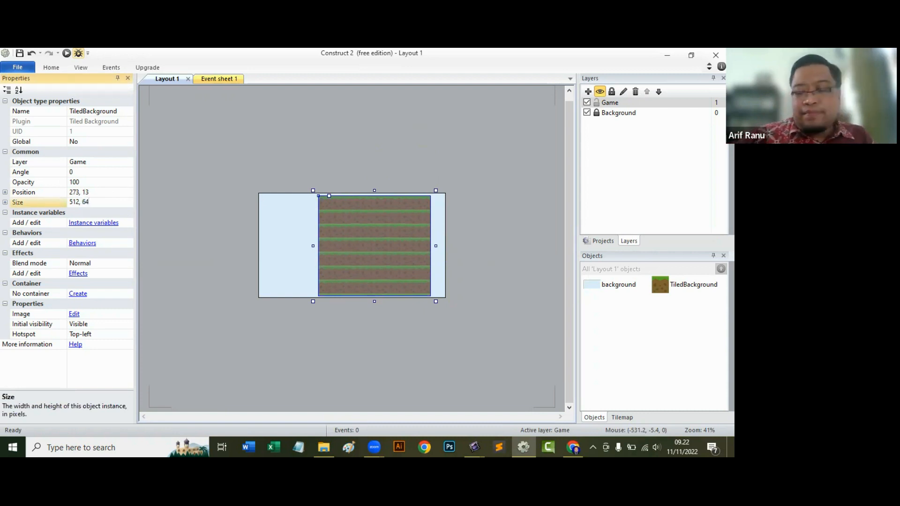
{"action": "key", "text": "Return"}
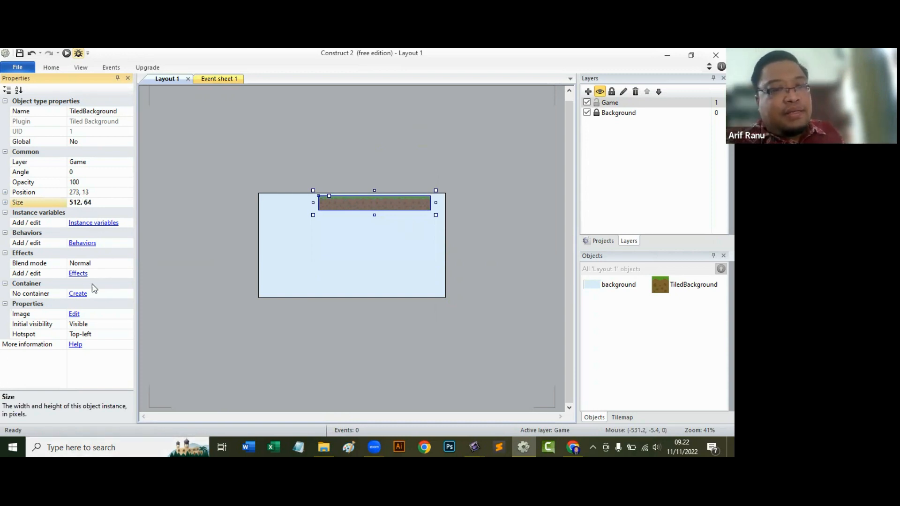
{"action": "left_click", "coordinate": [314, 267]}
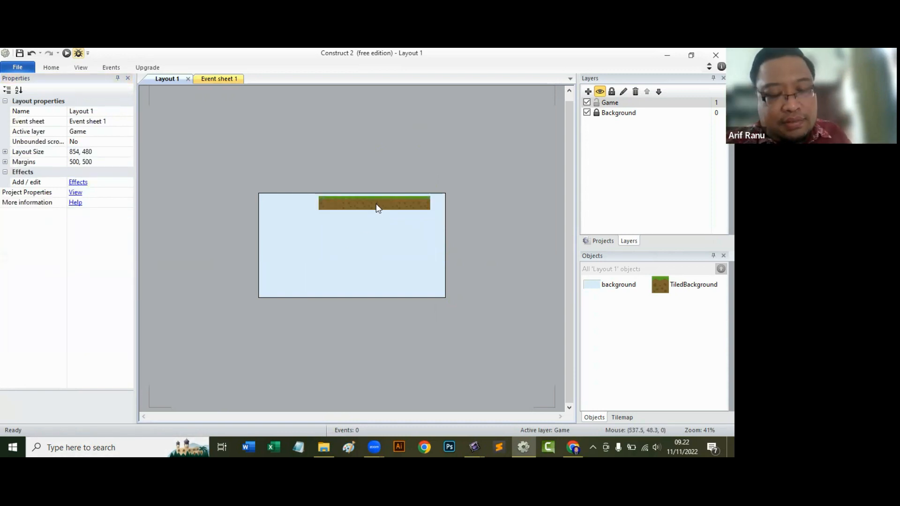
Move the ground strip to the layout's lower-left corner at 0, 417 and stretch its width to 854.
{"action": "scroll", "coordinate": [376, 203], "scroll_direction": "up", "scroll_amount": 2, "text": "ctrl"}
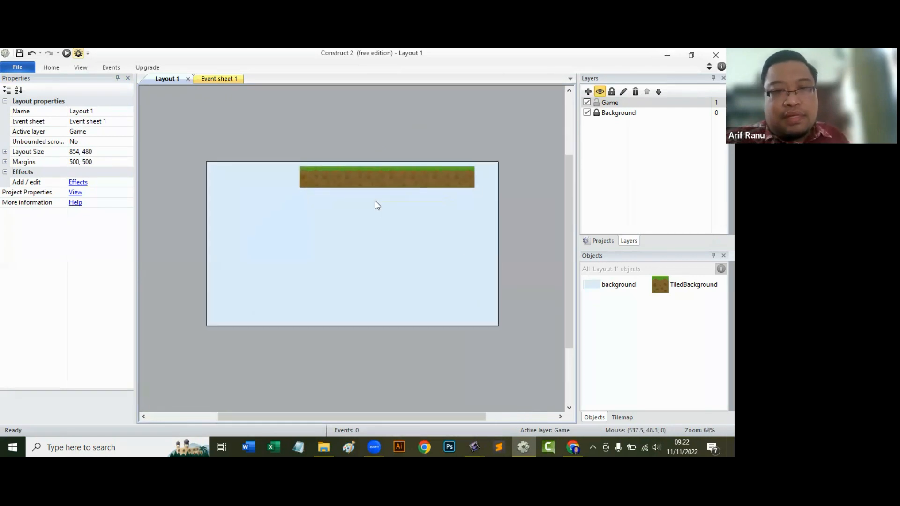
{"action": "left_click_drag", "start_coordinate": [351, 175], "coordinate": [257, 307]}
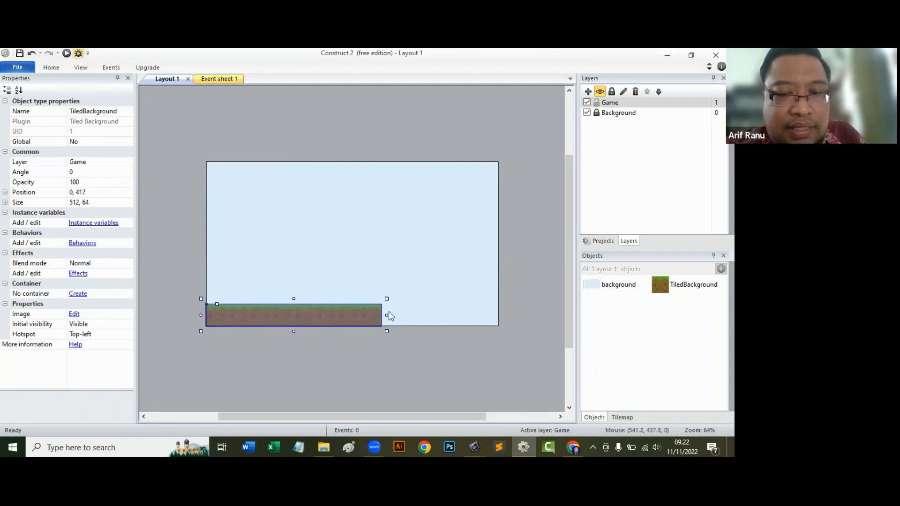
{"action": "left_click_drag", "start_coordinate": [387, 315], "coordinate": [505, 318]}
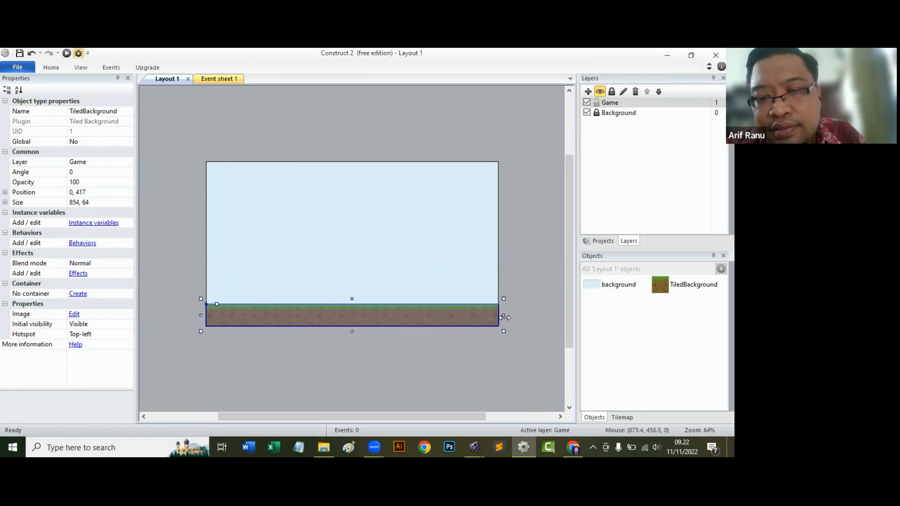
{"action": "left_click", "coordinate": [507, 305]}
{"action": "left_click", "coordinate": [430, 312]}
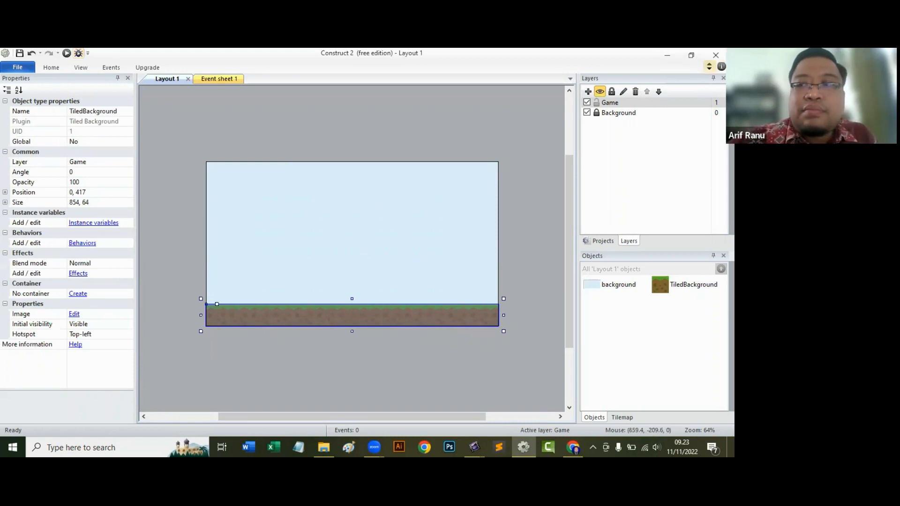
Keep the project open and expand the minimised ribbon.
{"action": "left_click", "coordinate": [716, 54]}
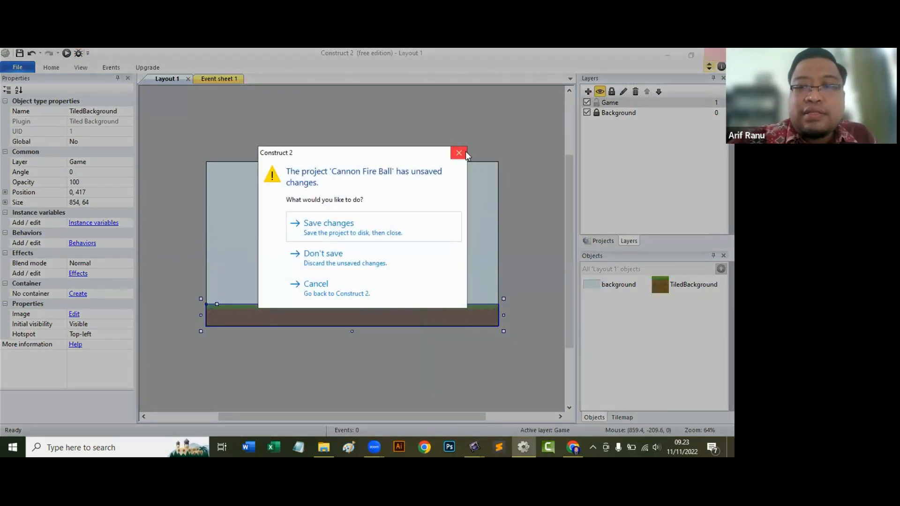
{"action": "left_click", "coordinate": [462, 151]}
{"action": "left_click", "coordinate": [709, 66]}
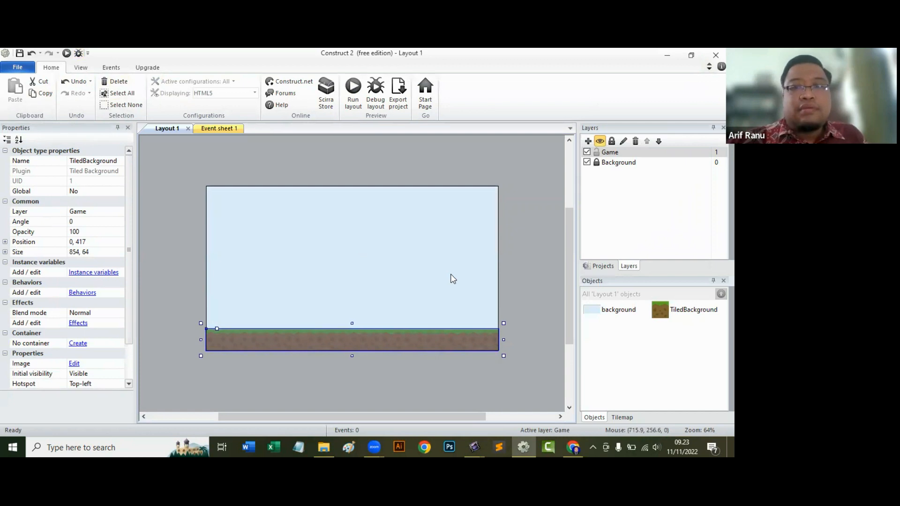
{"action": "left_click", "coordinate": [653, 67]}
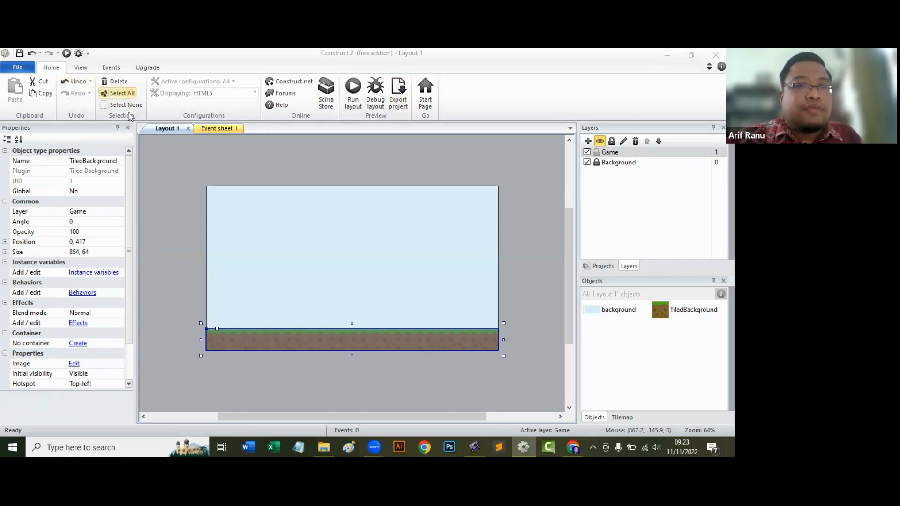
Set the layout's grid width and grid height to 2 and deselect the ground strip.
{"action": "left_click", "coordinate": [81, 67]}
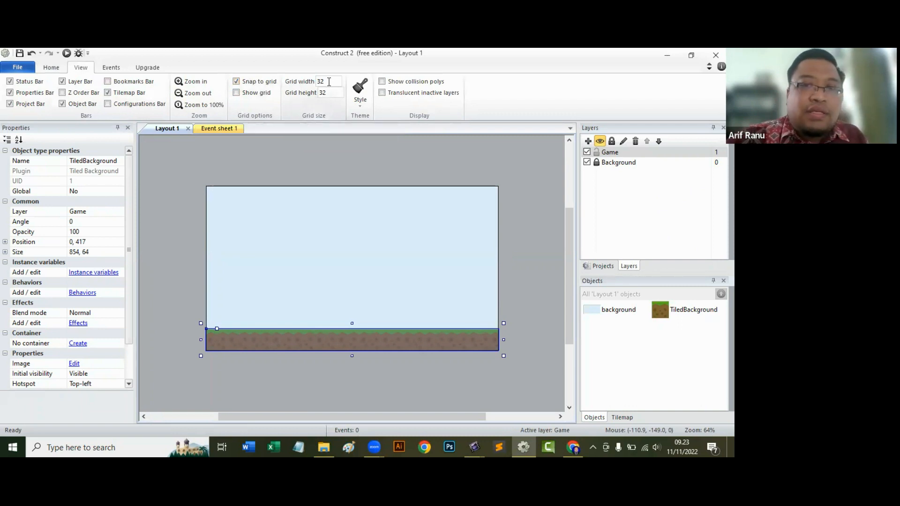
{"action": "double_click", "coordinate": [332, 80]}
{"action": "type", "text": "2"}
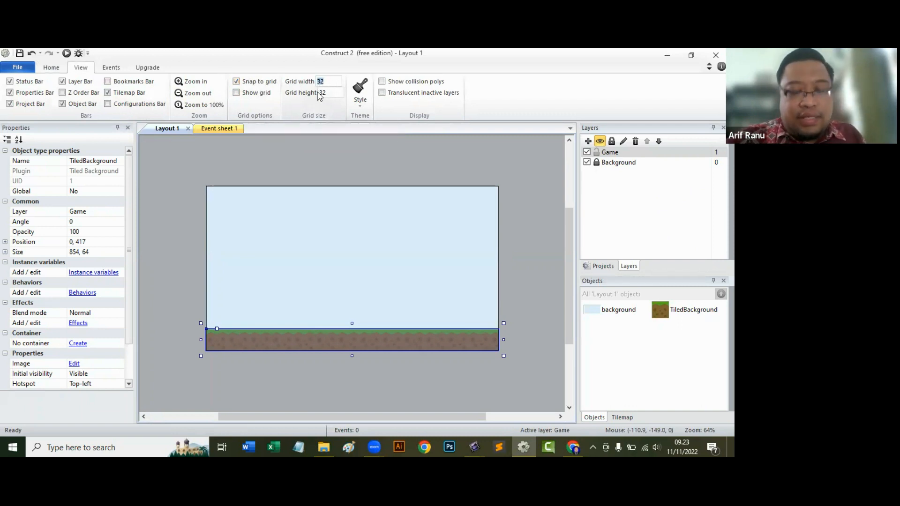
{"action": "key", "text": "Tab"}
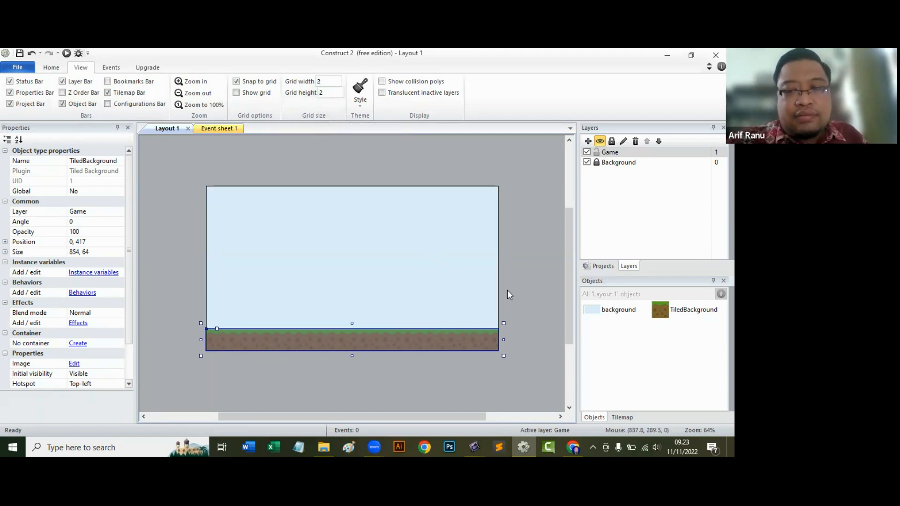
{"action": "left_click", "coordinate": [520, 293]}
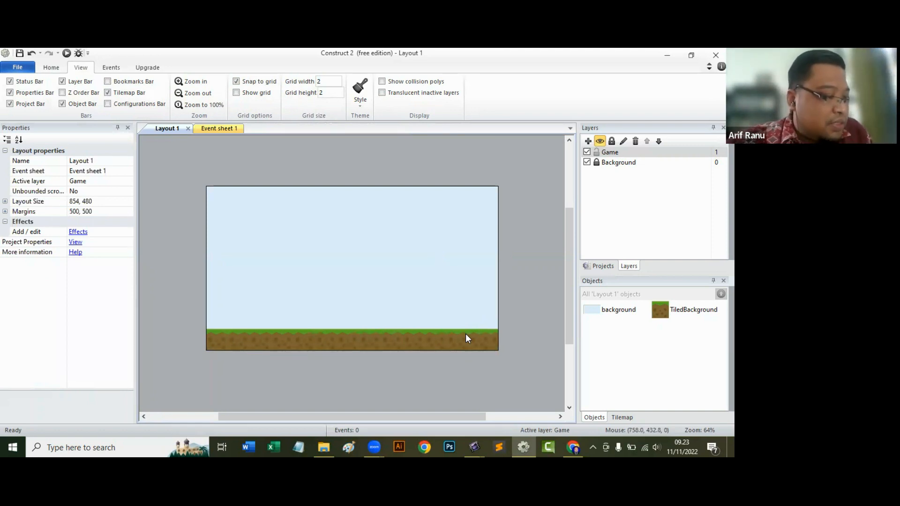
Add the Physics behavior to the tiled ground strip, run a preview of the layout and close it.
{"action": "left_click", "coordinate": [245, 338]}
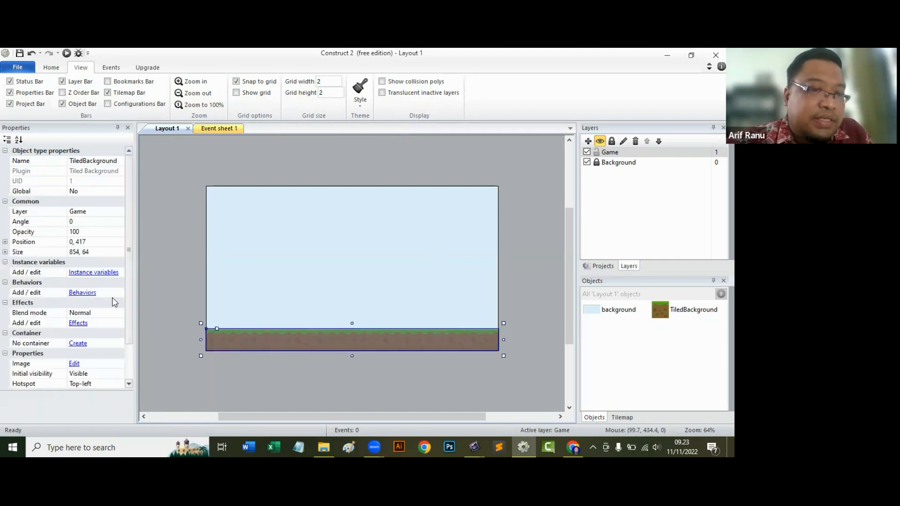
{"action": "left_click", "coordinate": [92, 292]}
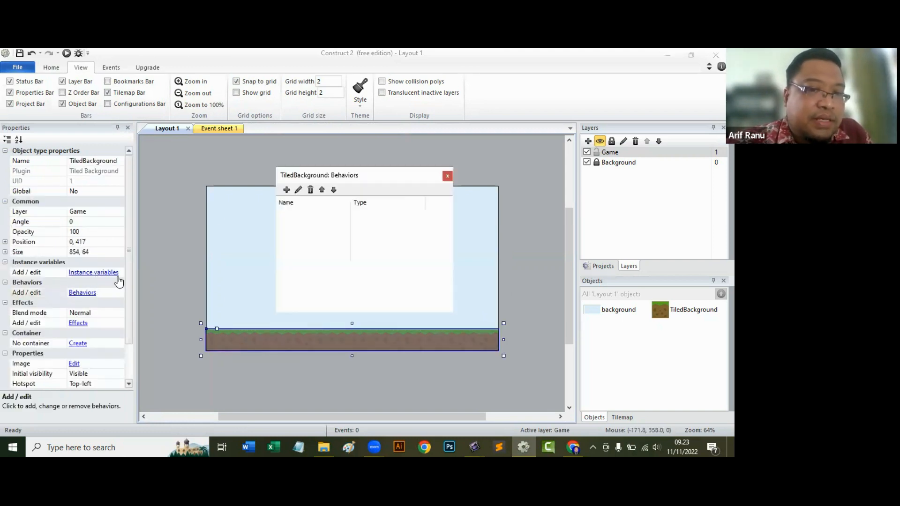
{"action": "left_click", "coordinate": [286, 189]}
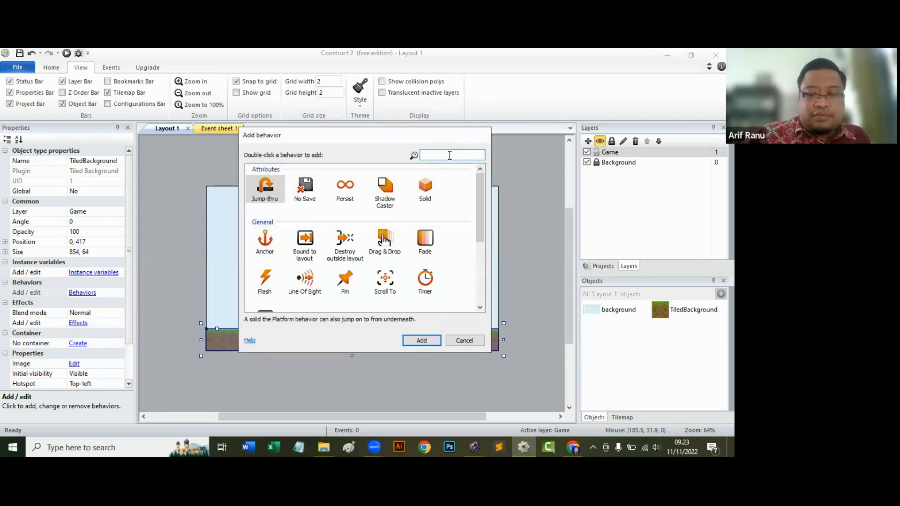
{"action": "type", "text": "py"}
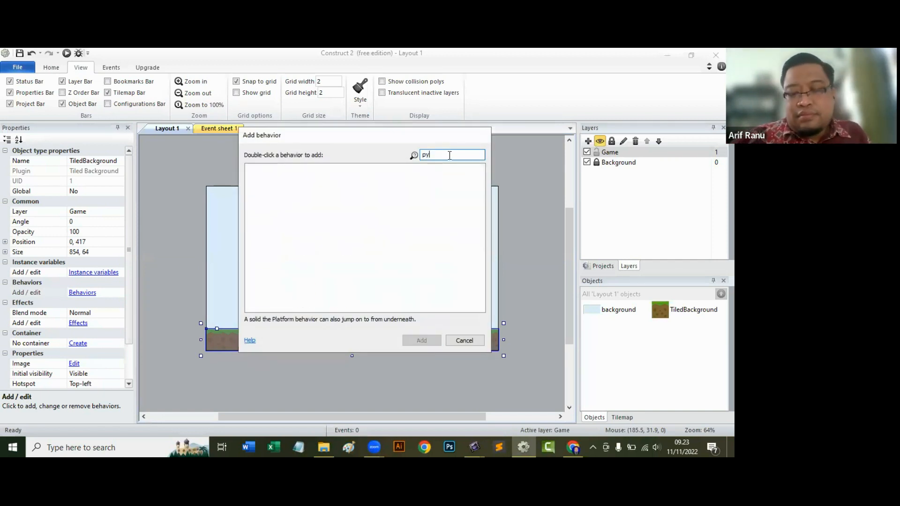
{"action": "key", "text": "BackSpace"}
{"action": "type", "text": "h"}
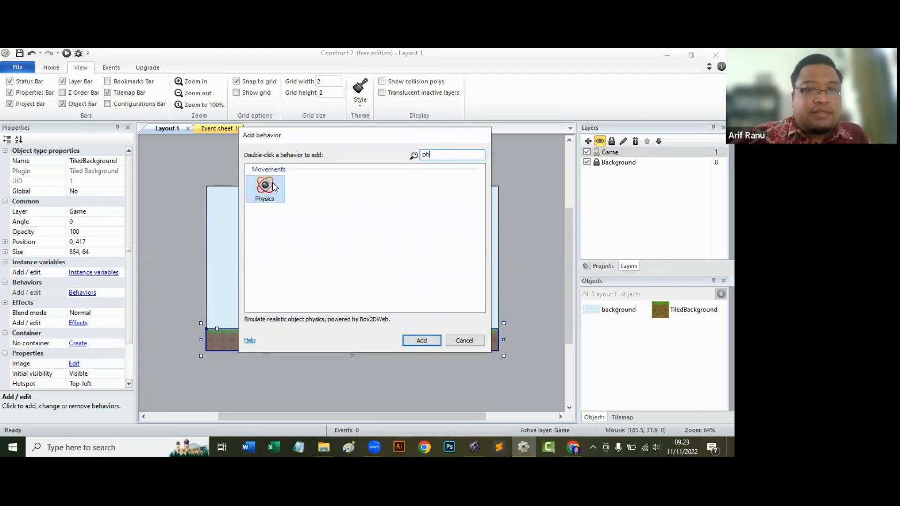
{"action": "left_click", "coordinate": [422, 339]}
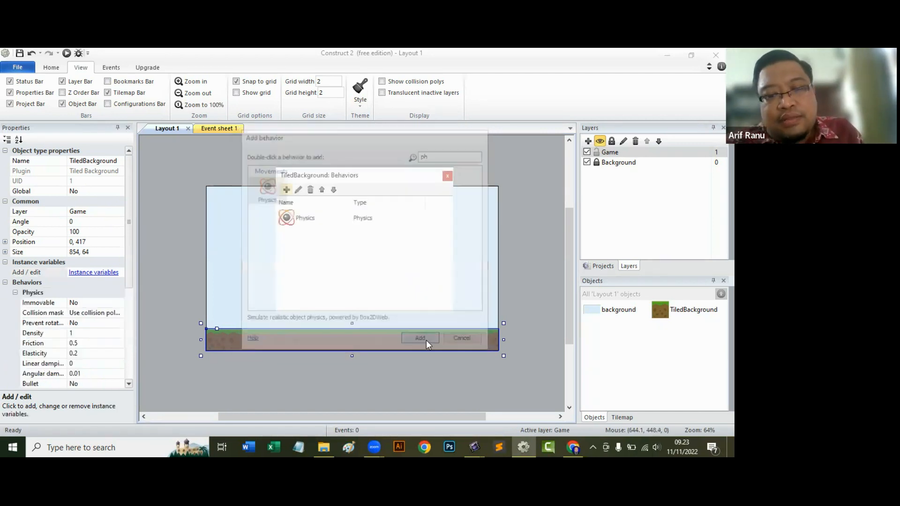
{"action": "left_click", "coordinate": [450, 174]}
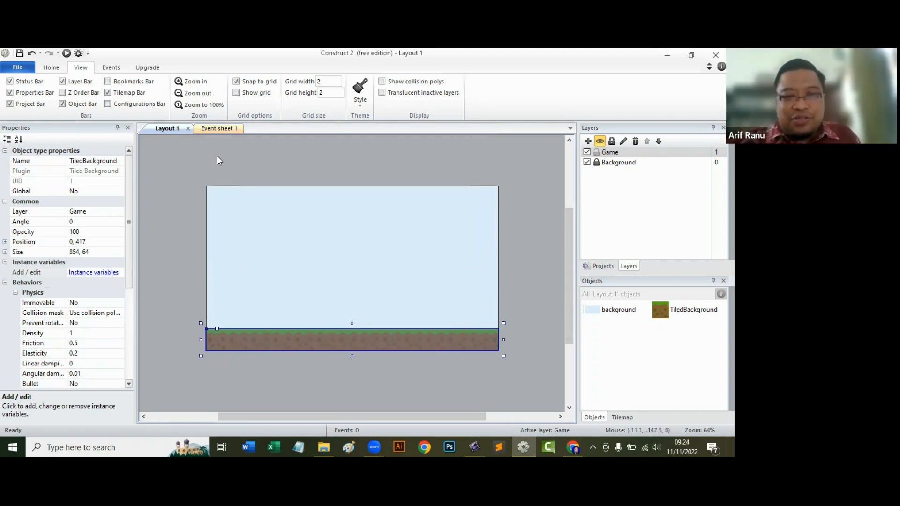
{"action": "left_click", "coordinate": [66, 53]}
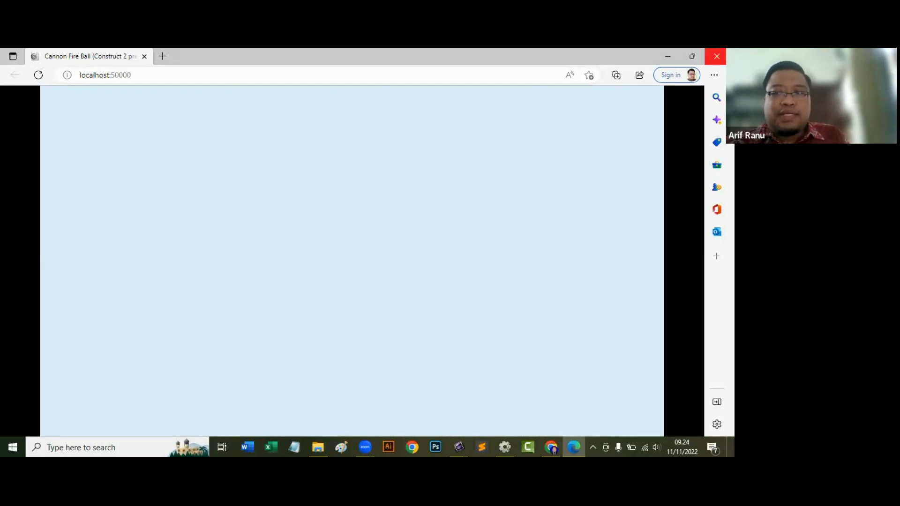
{"action": "left_click", "coordinate": [717, 56]}
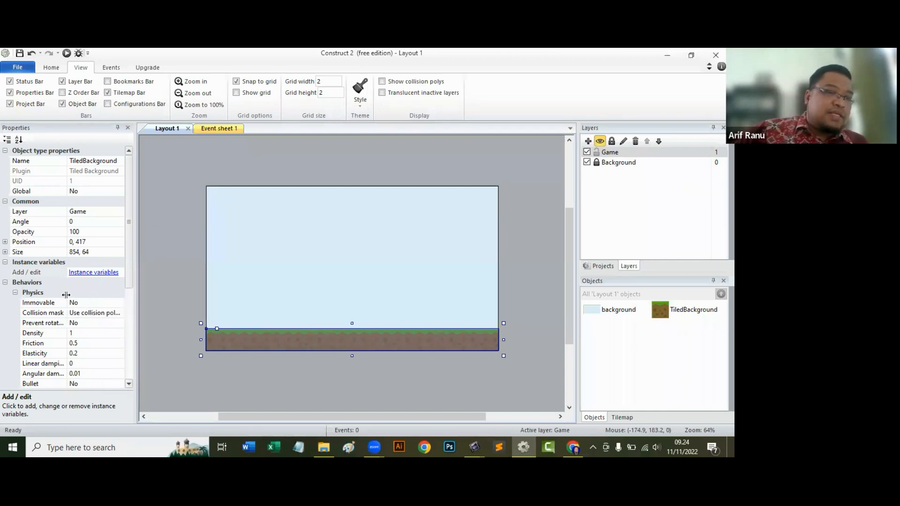
Set the ground's Physics behavior to Immovable Yes with a Bounding box collision mask, and preview the layout again.
{"action": "scroll", "coordinate": [66, 295], "scroll_direction": "down", "scroll_amount": 1}
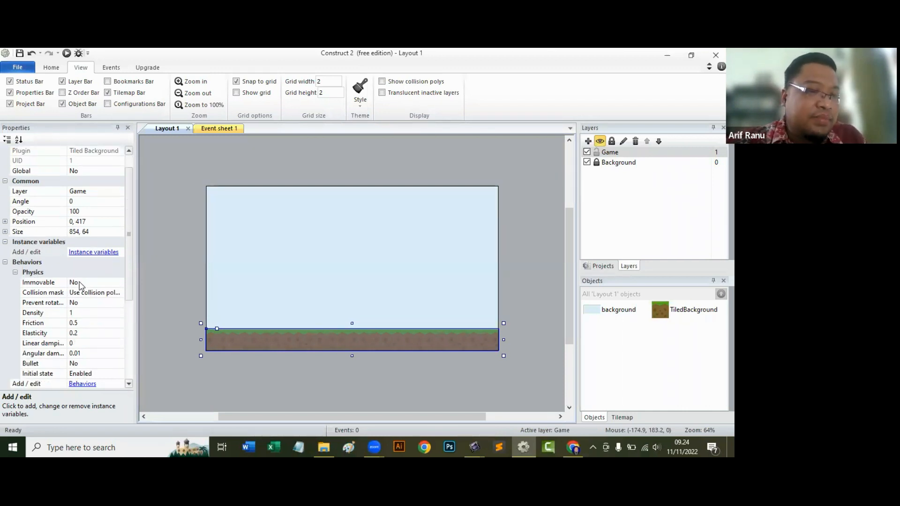
{"action": "left_click", "coordinate": [79, 284]}
{"action": "left_click", "coordinate": [119, 282]}
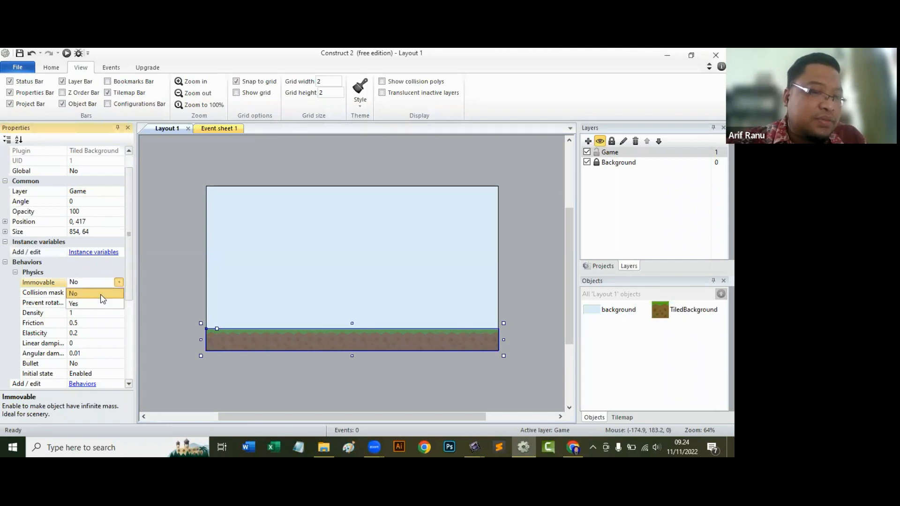
{"action": "left_click", "coordinate": [94, 305]}
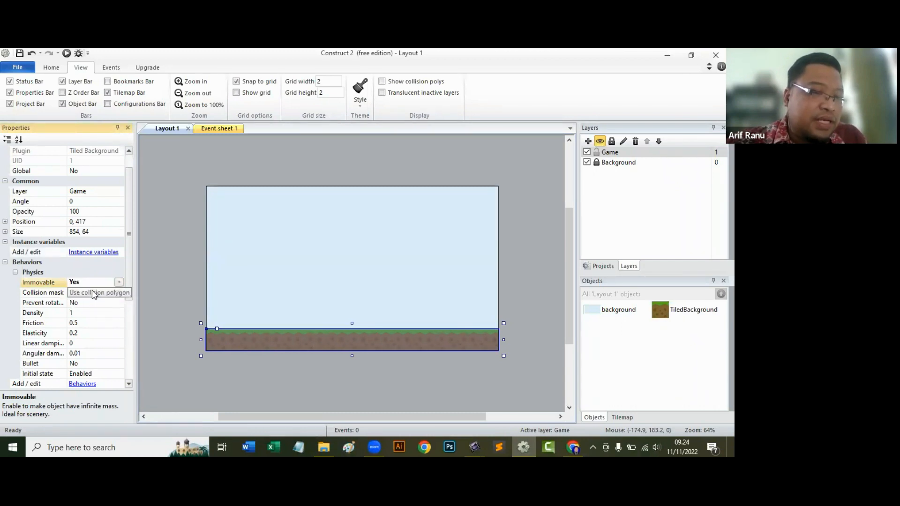
{"action": "left_click", "coordinate": [92, 293]}
{"action": "left_click", "coordinate": [119, 294]}
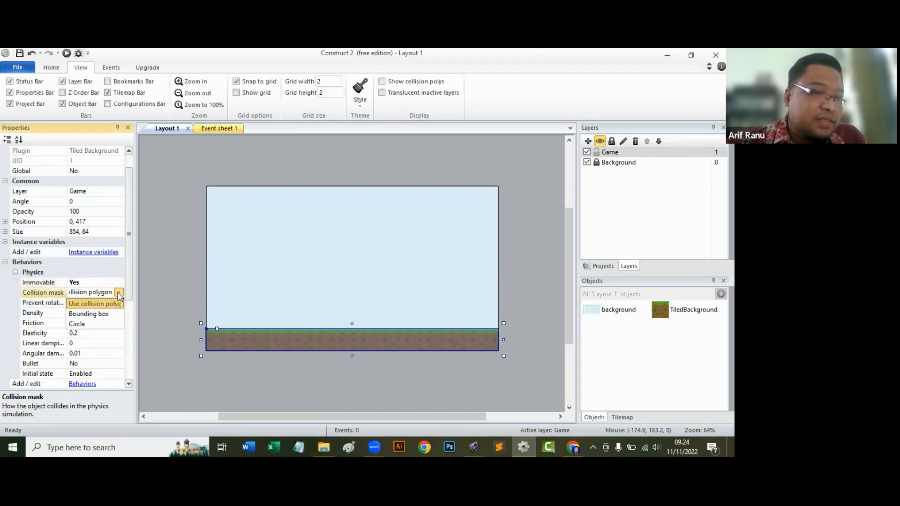
{"action": "left_click", "coordinate": [106, 314]}
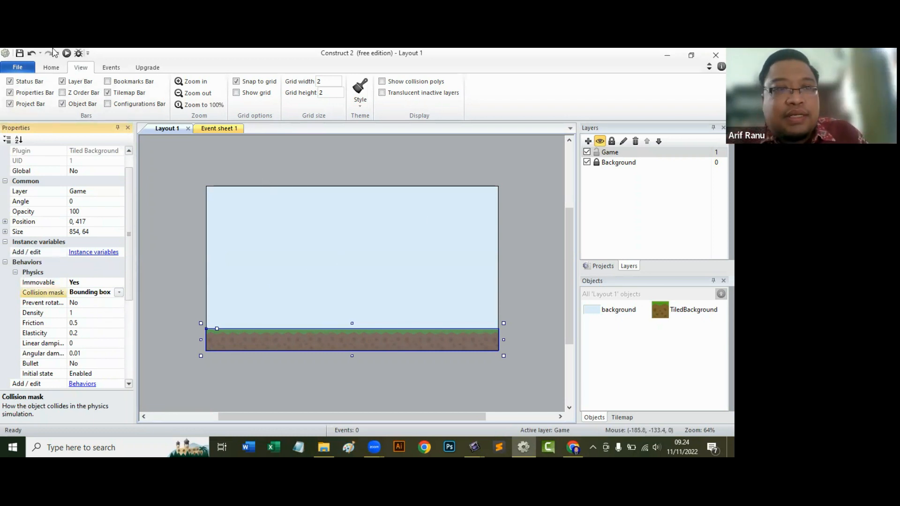
{"action": "left_click", "coordinate": [67, 53]}
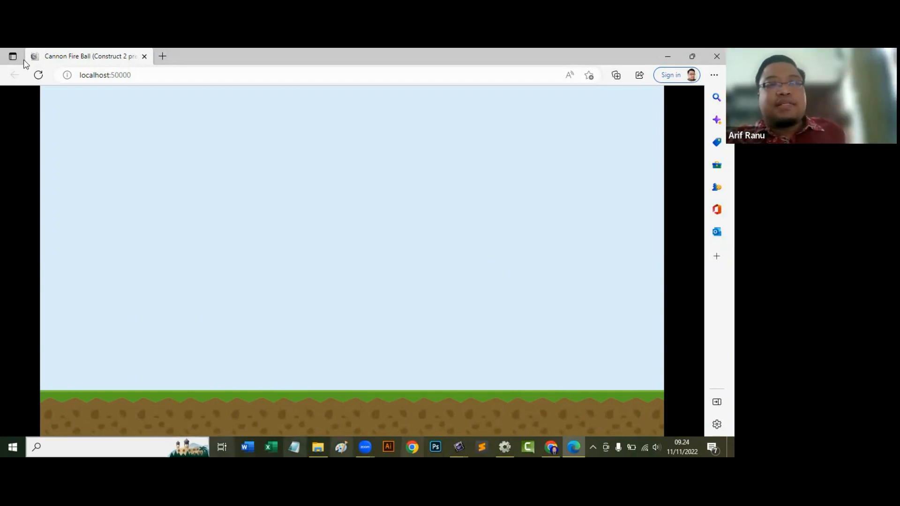
{"action": "left_click", "coordinate": [144, 56]}
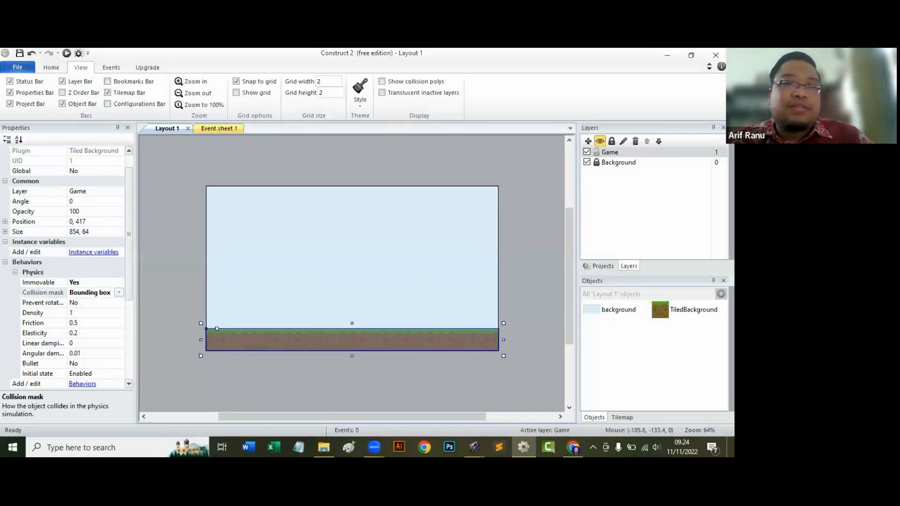
Save the project as "Latihan Game Cannon Fire Ball v1" in the canon ball folder and deselect the ground strip.
{"action": "left_click", "coordinate": [19, 53]}
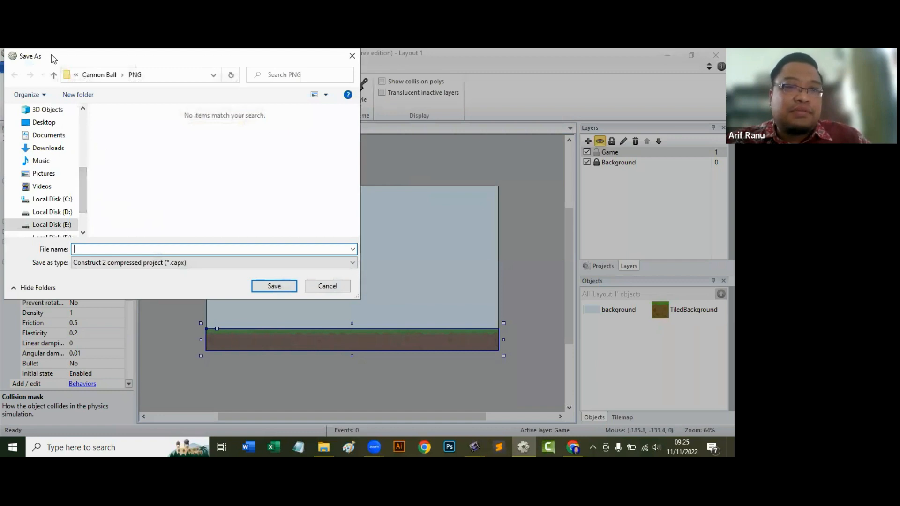
{"action": "left_click_drag", "start_coordinate": [52, 58], "coordinate": [152, 120]}
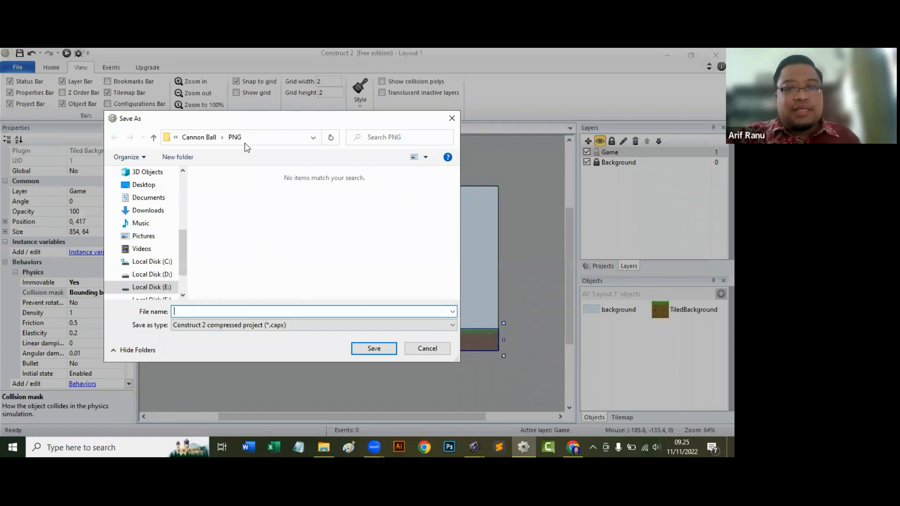
{"action": "left_click", "coordinate": [153, 138]}
{"action": "left_click", "coordinate": [154, 138]}
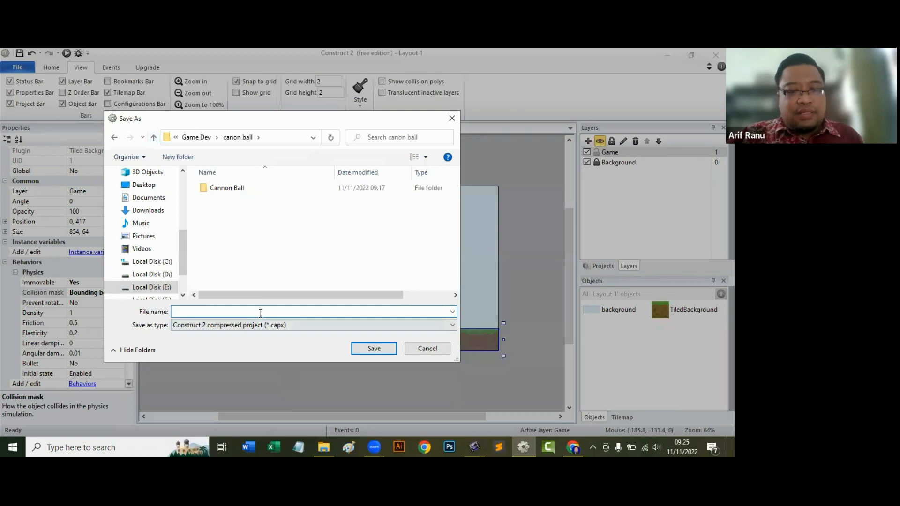
{"action": "type", "text": "Latihan"}
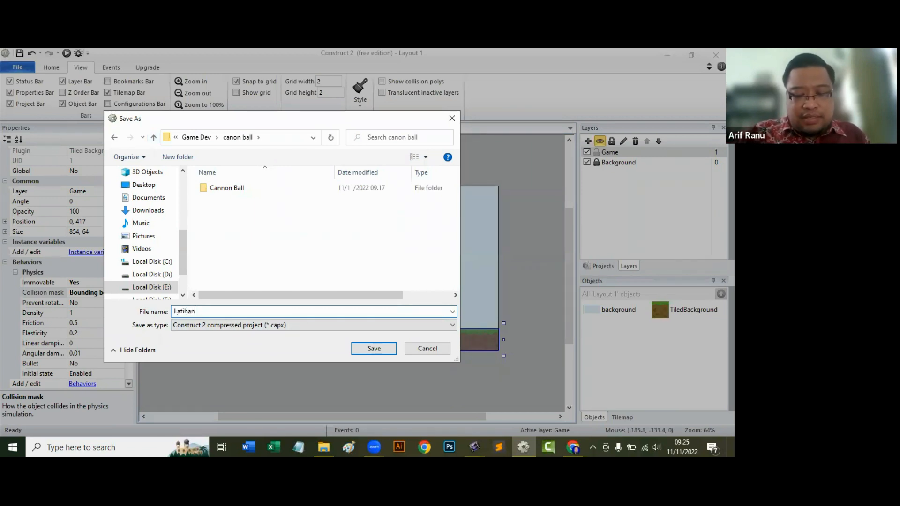
{"action": "type", "text": " Game C"}
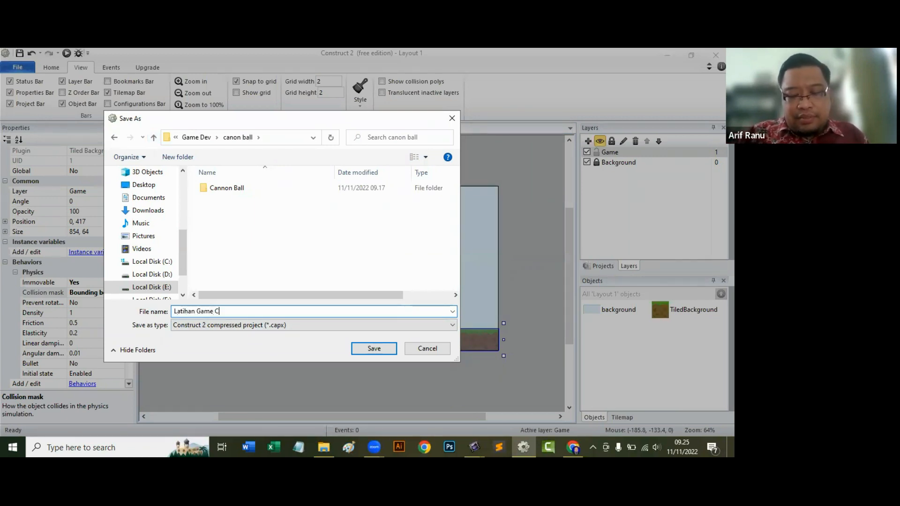
{"action": "type", "text": "annon Fi"}
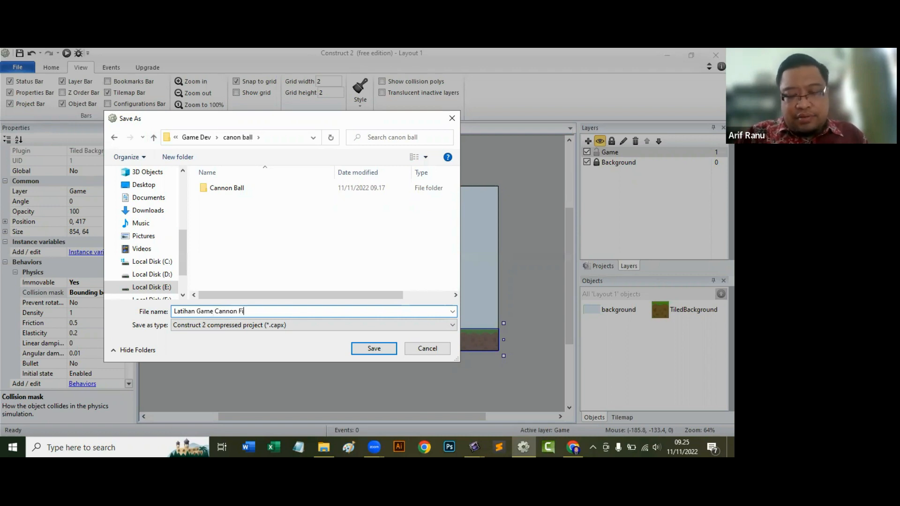
{"action": "type", "text": "re Ball"}
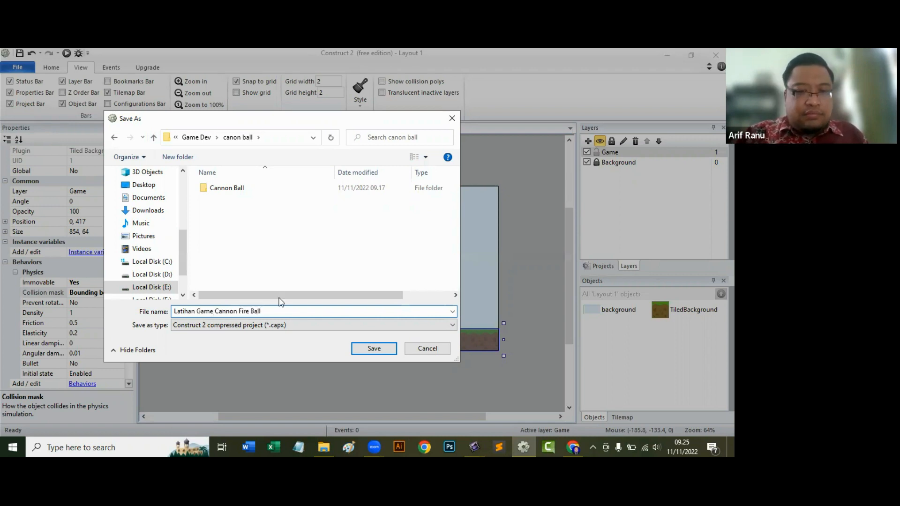
{"action": "type", "text": " v1"}
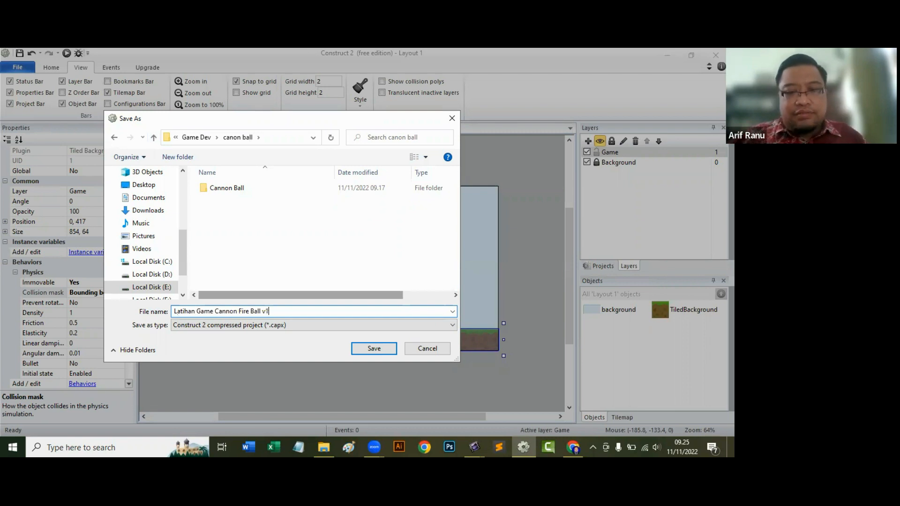
{"action": "left_click", "coordinate": [381, 350]}
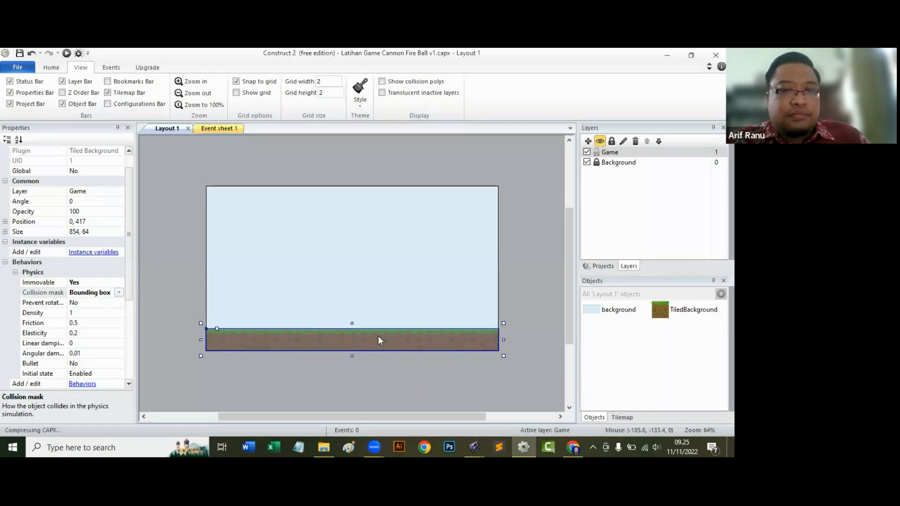
{"action": "left_click", "coordinate": [468, 162]}
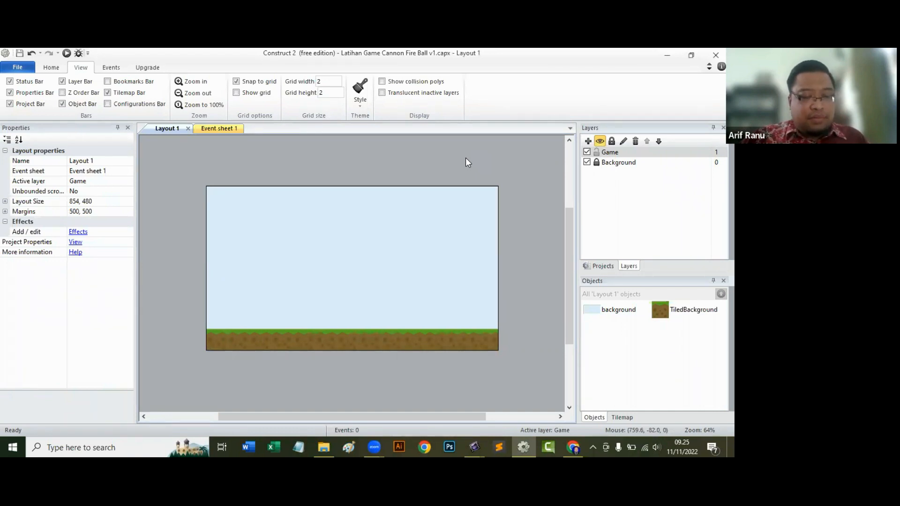
Lock the Game layer and add a new layer named Ball between Game and Background.
{"action": "left_click", "coordinate": [612, 141]}
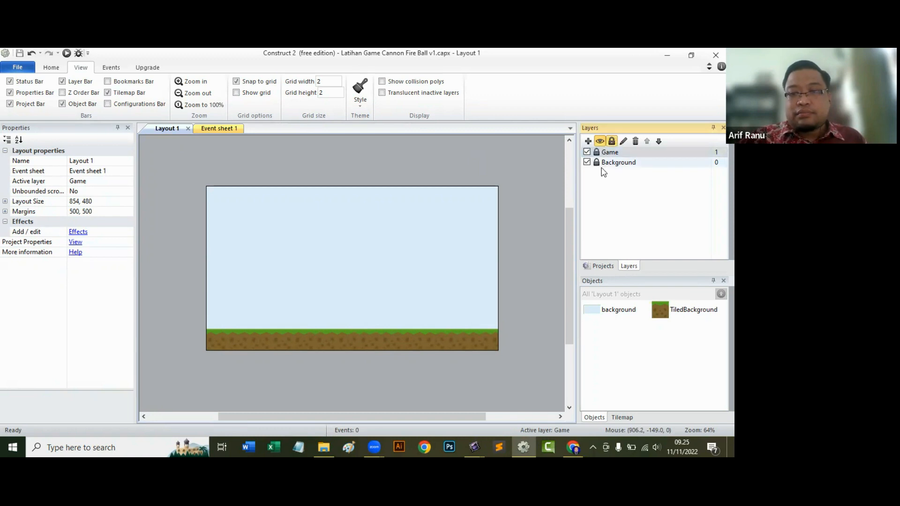
{"action": "left_click", "coordinate": [588, 141]}
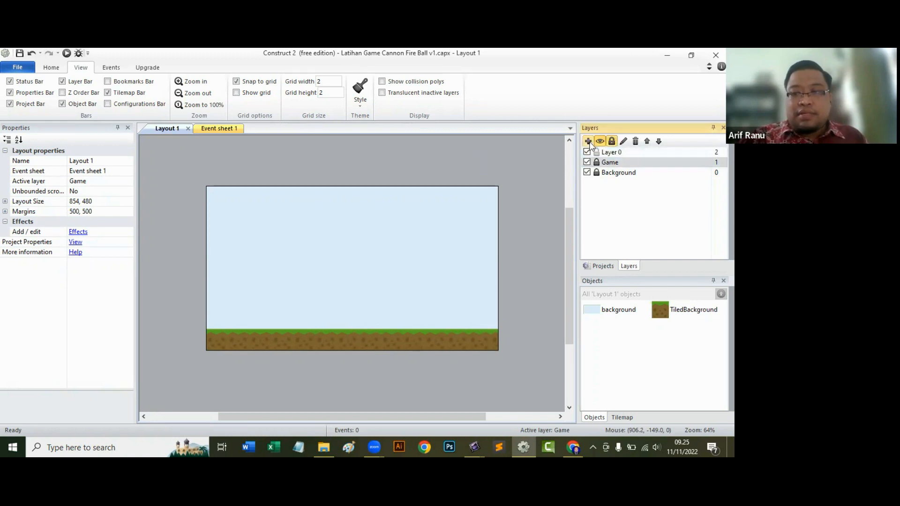
{"action": "right_click", "coordinate": [612, 154]}
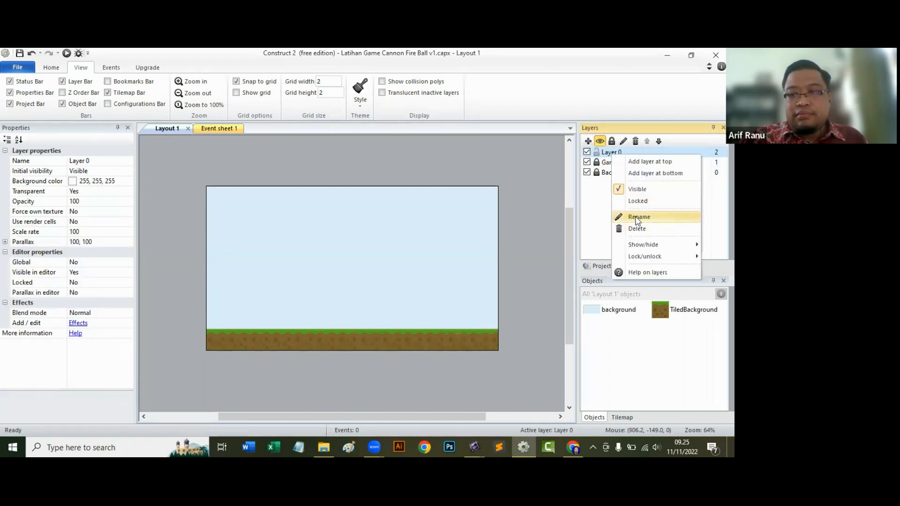
{"action": "left_click", "coordinate": [639, 217]}
{"action": "type", "text": "Ball"}
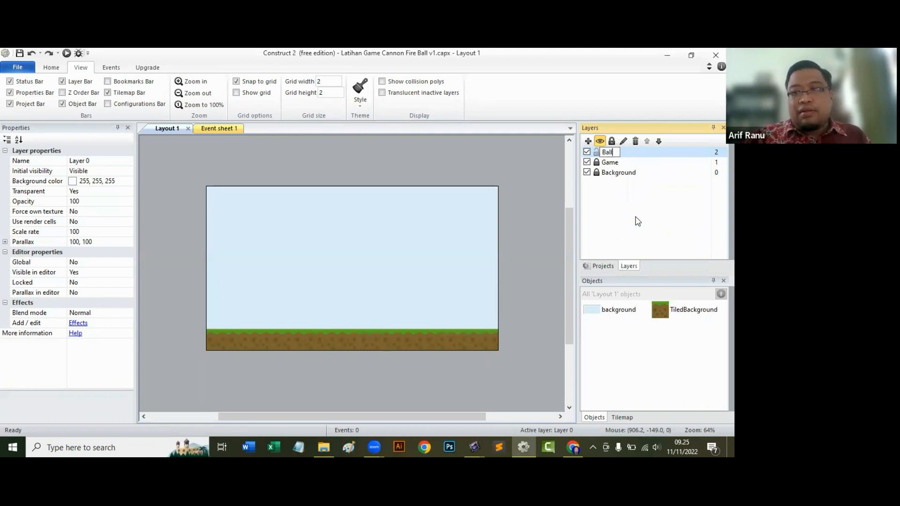
{"action": "key", "text": "Return"}
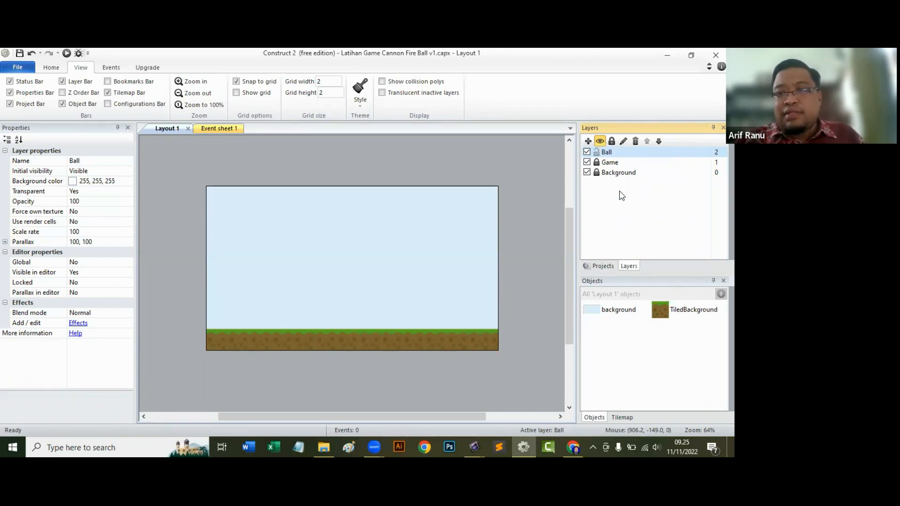
{"action": "left_click_drag", "start_coordinate": [609, 151], "coordinate": [609, 169]}
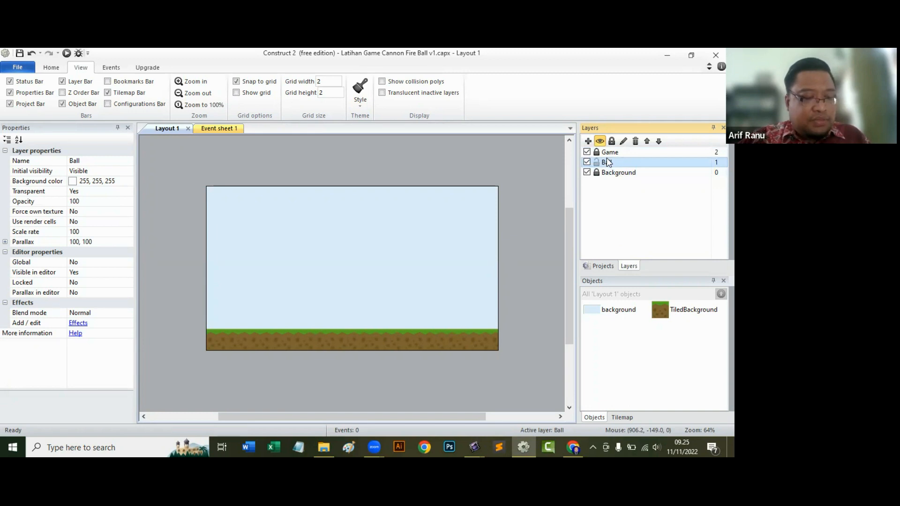
Import the ball image from the PNG folder onto the Ball layer as a sprite at about 492, 240.
{"action": "left_click", "coordinate": [327, 447]}
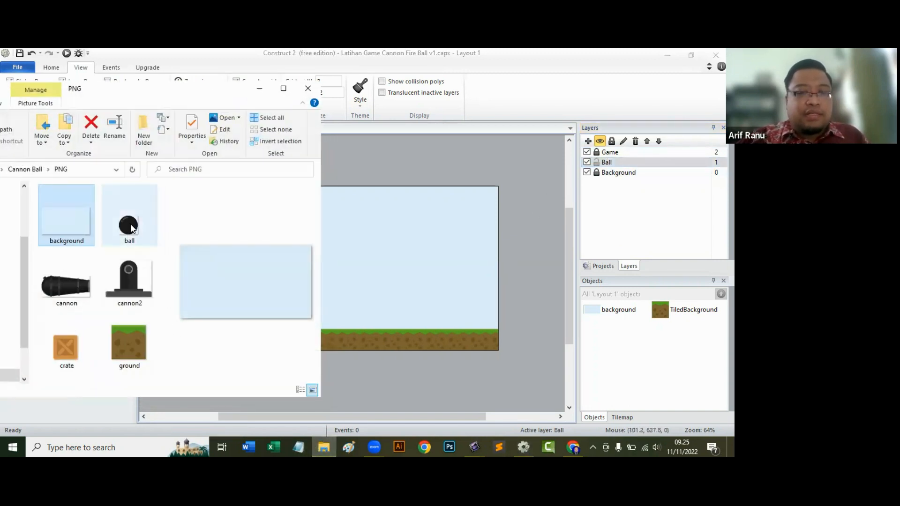
{"action": "left_click_drag", "start_coordinate": [136, 231], "coordinate": [374, 269]}
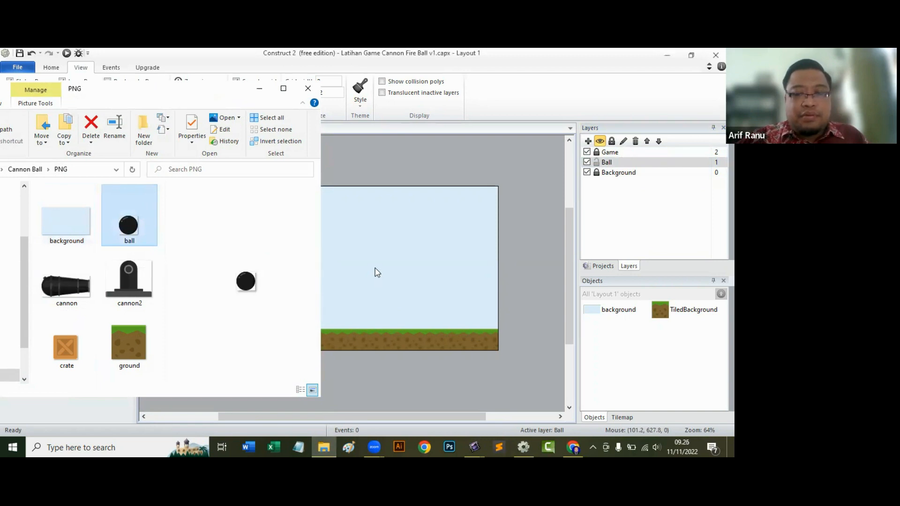
{"action": "left_click", "coordinate": [259, 89]}
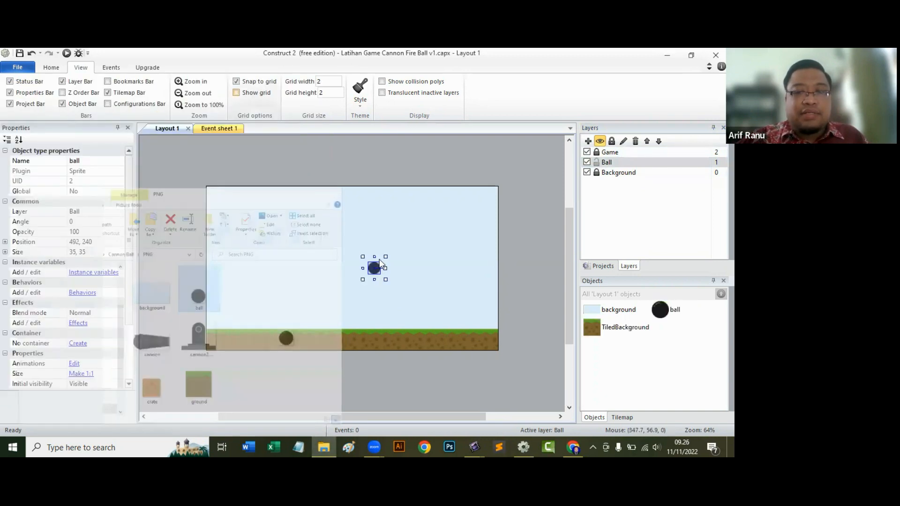
Move the ball sprite to about 322, 256 and add the Physics behavior to it.
{"action": "left_click_drag", "start_coordinate": [377, 271], "coordinate": [319, 277]}
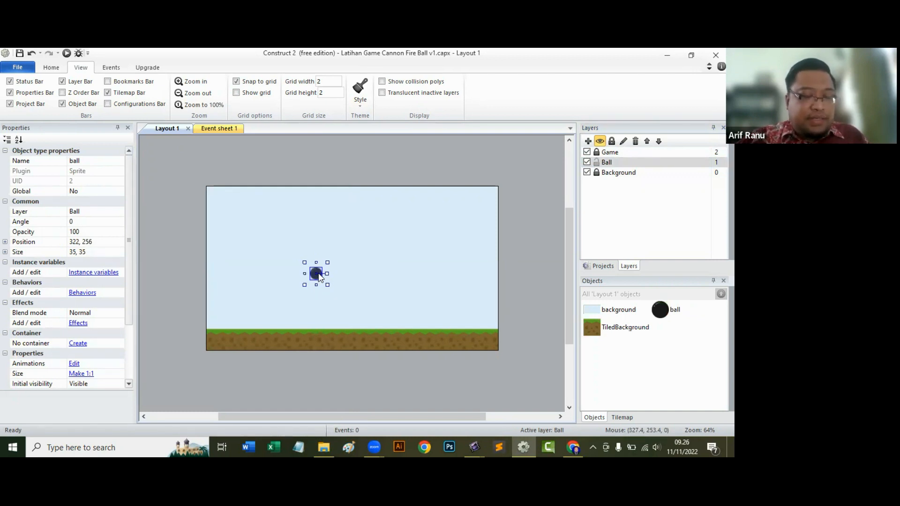
{"action": "left_click", "coordinate": [81, 293]}
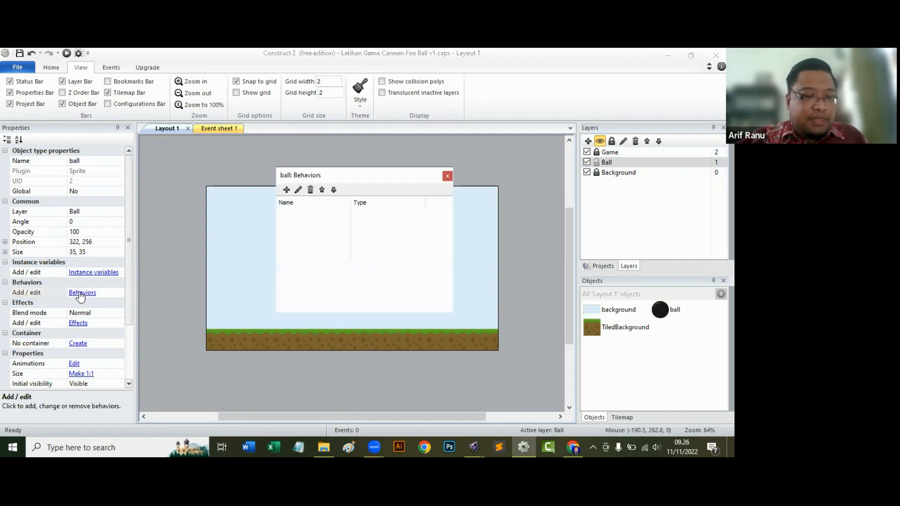
{"action": "left_click", "coordinate": [287, 189]}
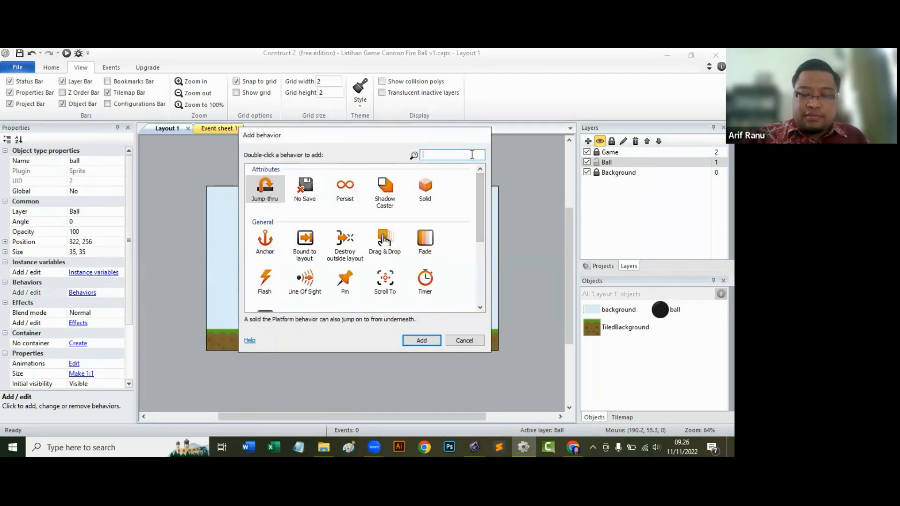
{"action": "type", "text": "ph"}
{"action": "left_click", "coordinate": [272, 195]}
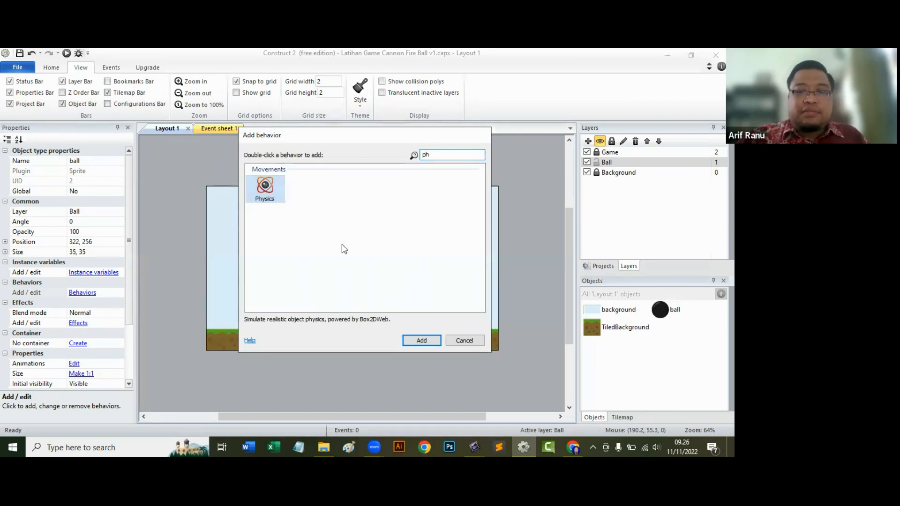
{"action": "left_click", "coordinate": [422, 341]}
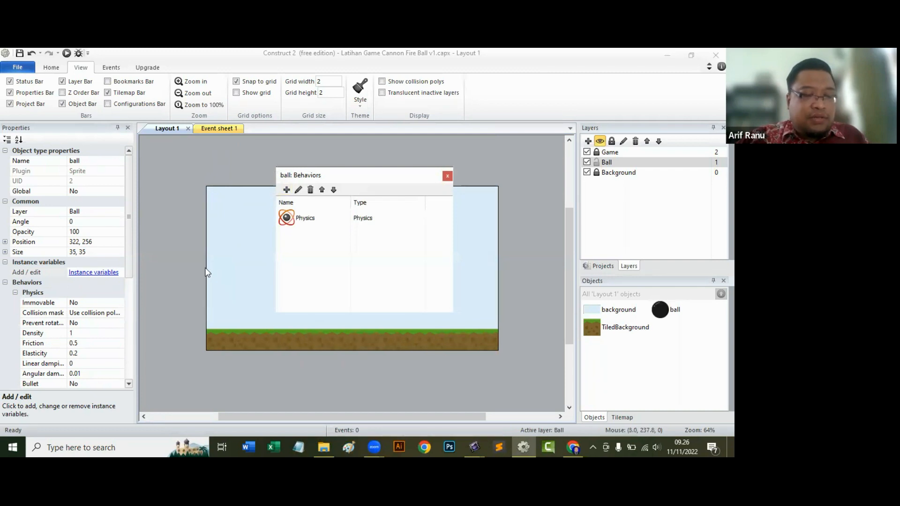
{"action": "left_click", "coordinate": [448, 176]}
Set the ball's Physics collision mask to Circle and preview the layout in the browser.
{"action": "scroll", "coordinate": [79, 282], "scroll_direction": "down", "scroll_amount": 3}
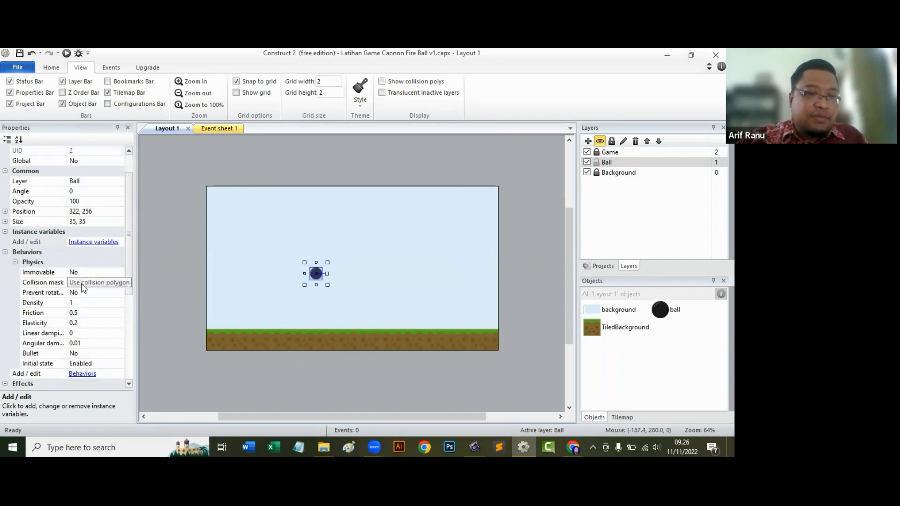
{"action": "left_click", "coordinate": [82, 287]}
{"action": "left_click", "coordinate": [119, 282]}
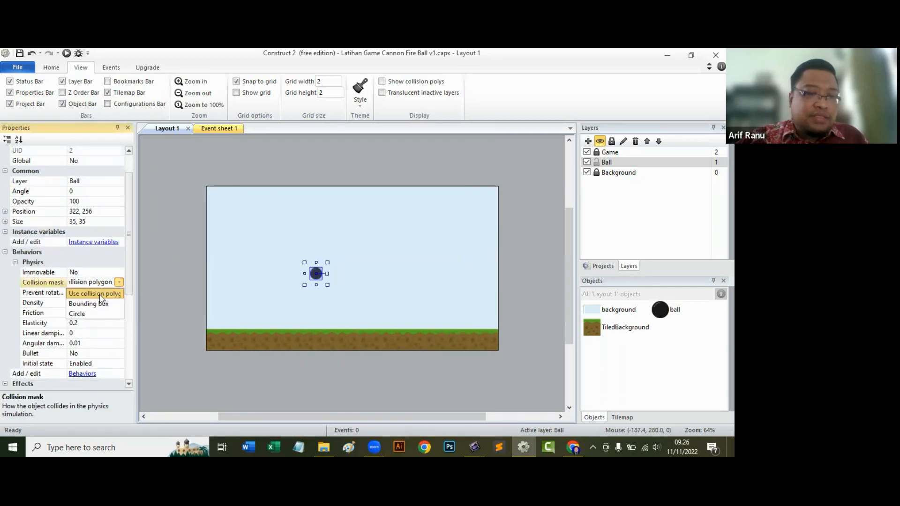
{"action": "left_click", "coordinate": [89, 312]}
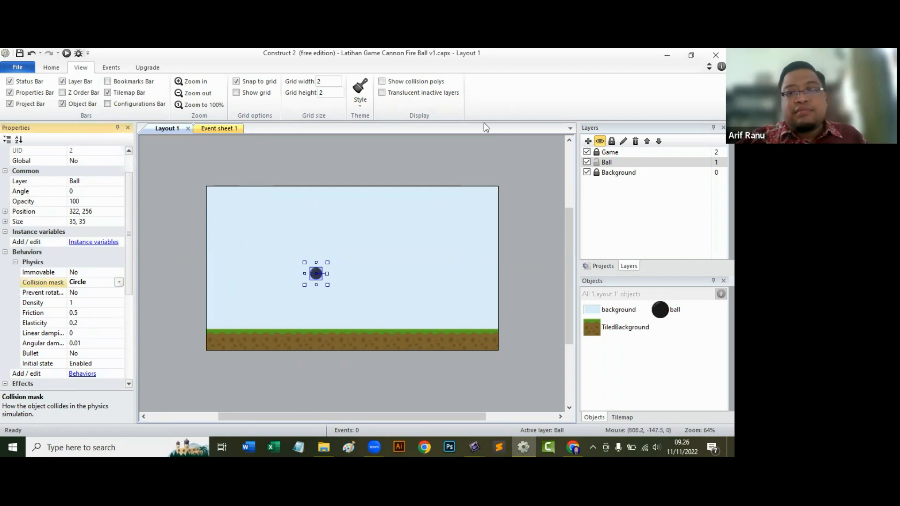
{"action": "left_click", "coordinate": [461, 160]}
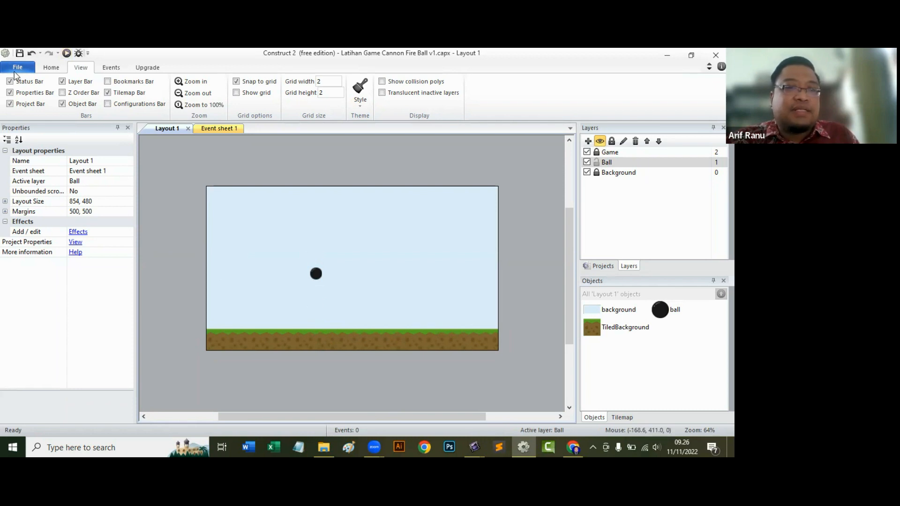
{"action": "left_click", "coordinate": [66, 53]}
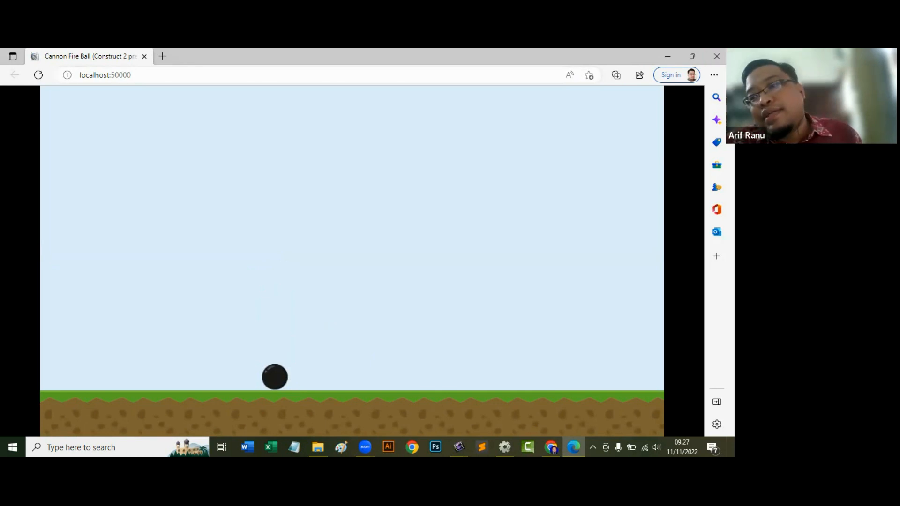
{"action": "left_click", "coordinate": [717, 57]}
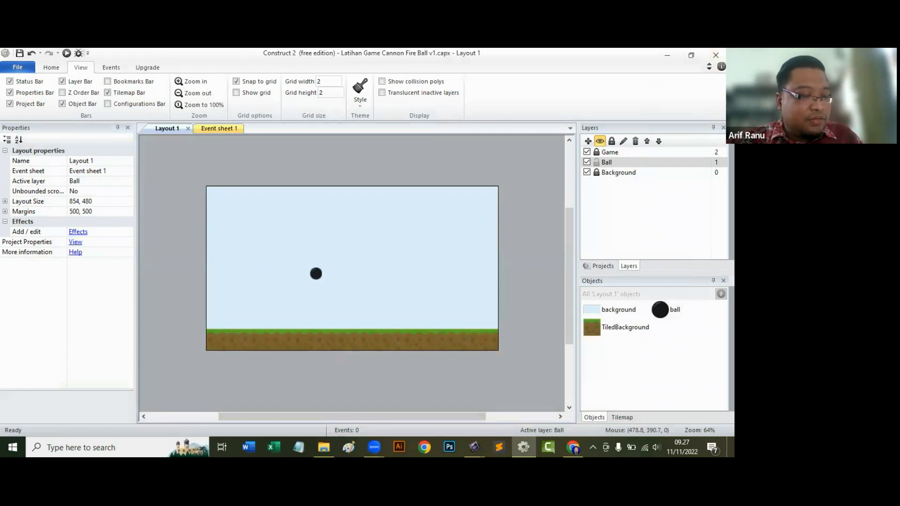
Lock the Ball layer and unlock the Game layer, making Game the active layer.
{"action": "left_click", "coordinate": [611, 141]}
{"action": "left_click", "coordinate": [607, 152]}
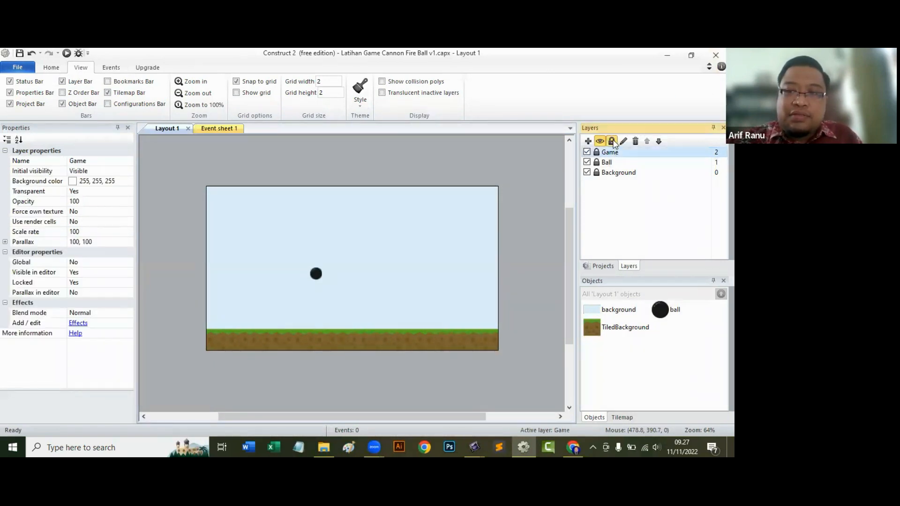
{"action": "left_click", "coordinate": [612, 141]}
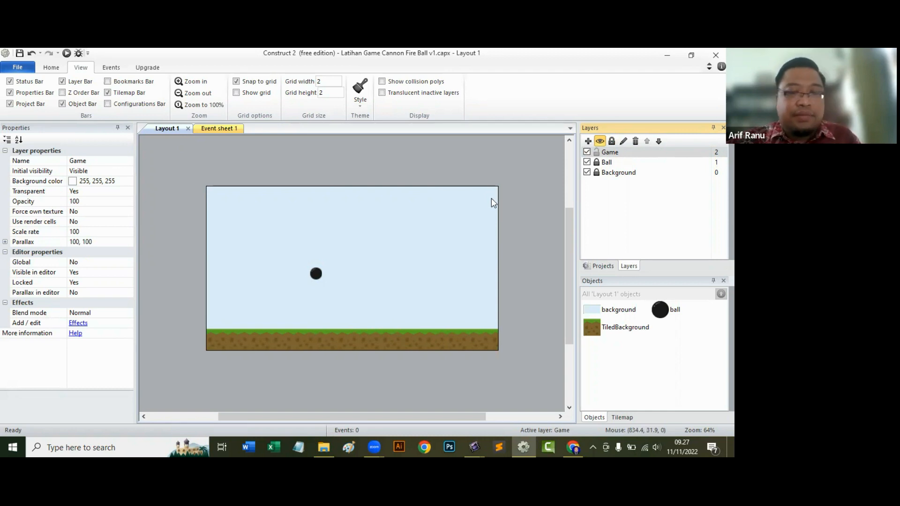
Import the crate image from the PNG folder onto the Game layer as a sprite and place it at about 660, 214.
{"action": "left_click", "coordinate": [329, 442]}
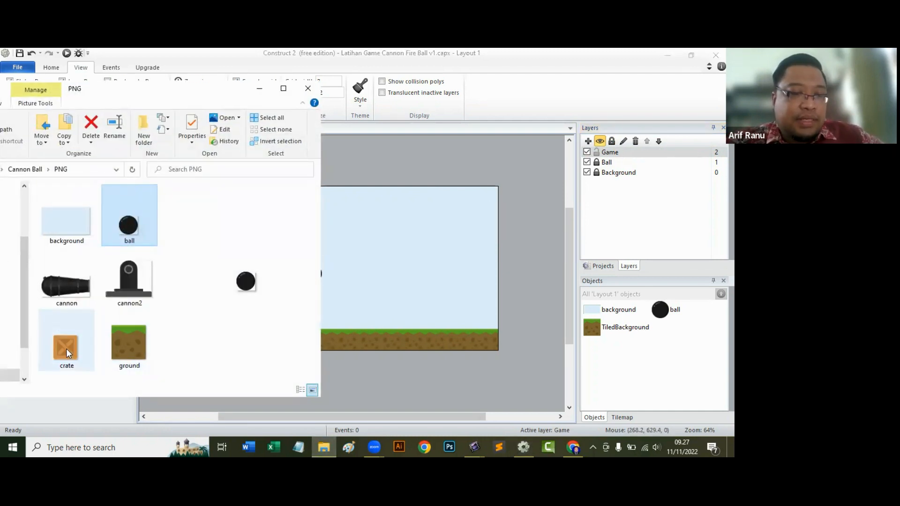
{"action": "left_click_drag", "start_coordinate": [66, 347], "coordinate": [437, 261]}
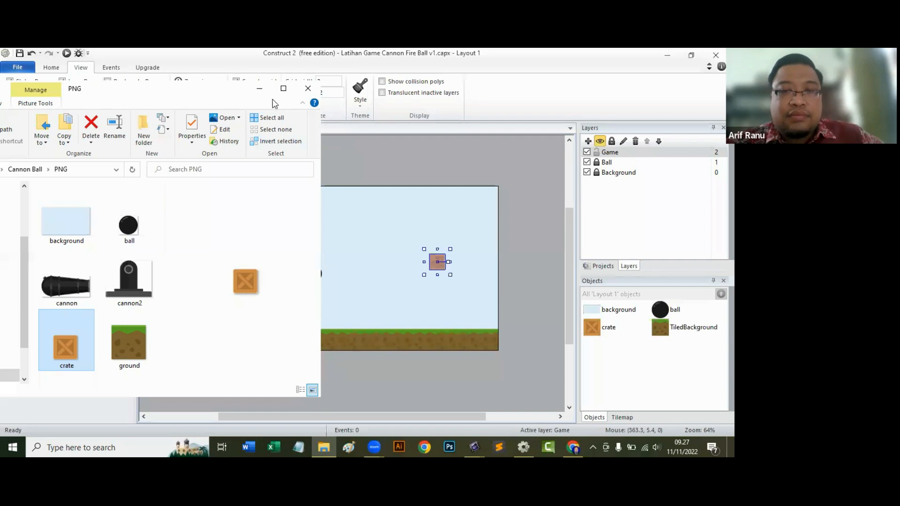
{"action": "left_click", "coordinate": [259, 88]}
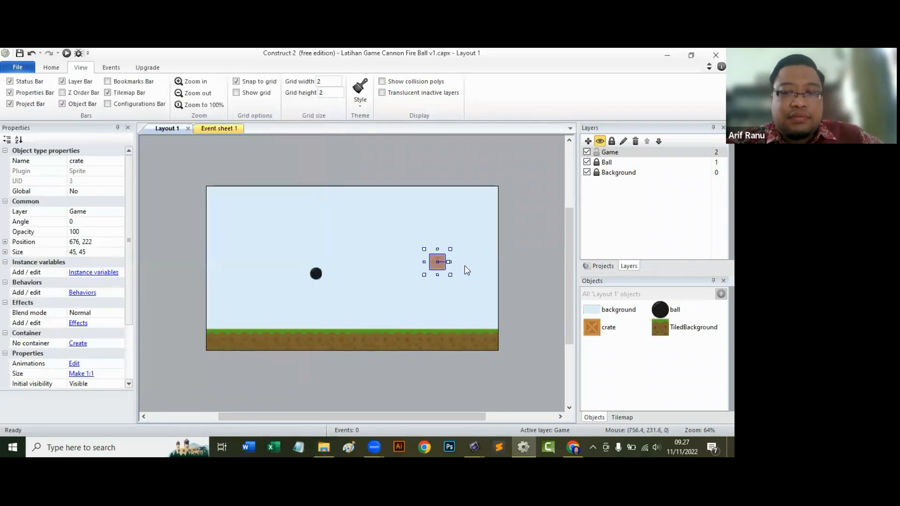
{"action": "left_click_drag", "start_coordinate": [436, 266], "coordinate": [430, 263]}
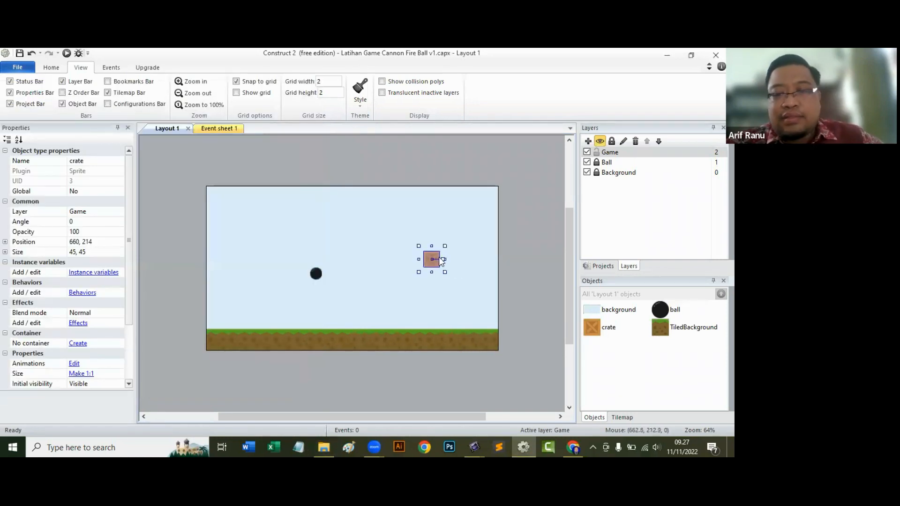
{"action": "left_click", "coordinate": [453, 258]}
{"action": "left_click", "coordinate": [433, 259]}
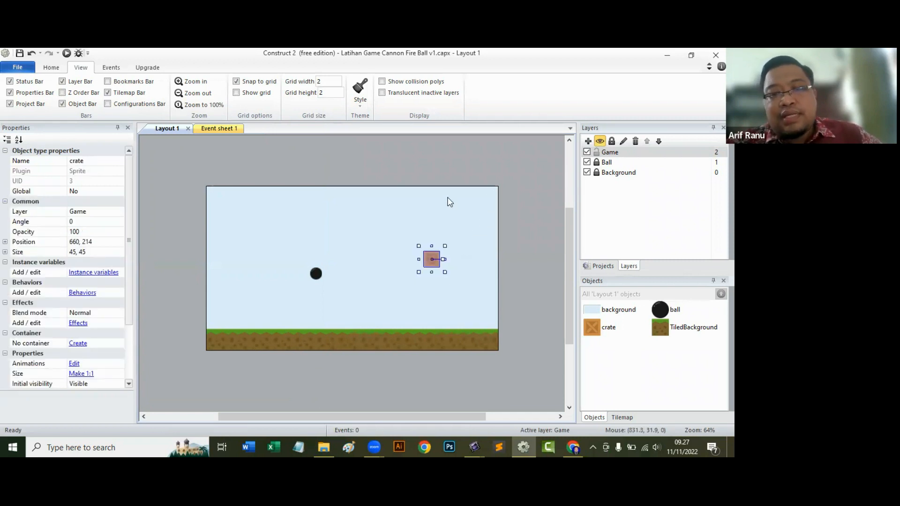
Add the Physics behavior to the crate sprite.
{"action": "left_click", "coordinate": [83, 293]}
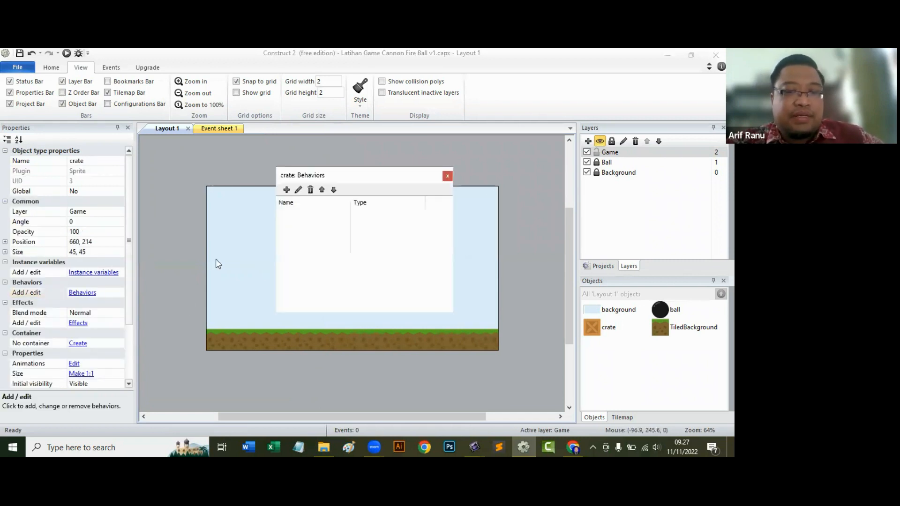
{"action": "left_click", "coordinate": [287, 187]}
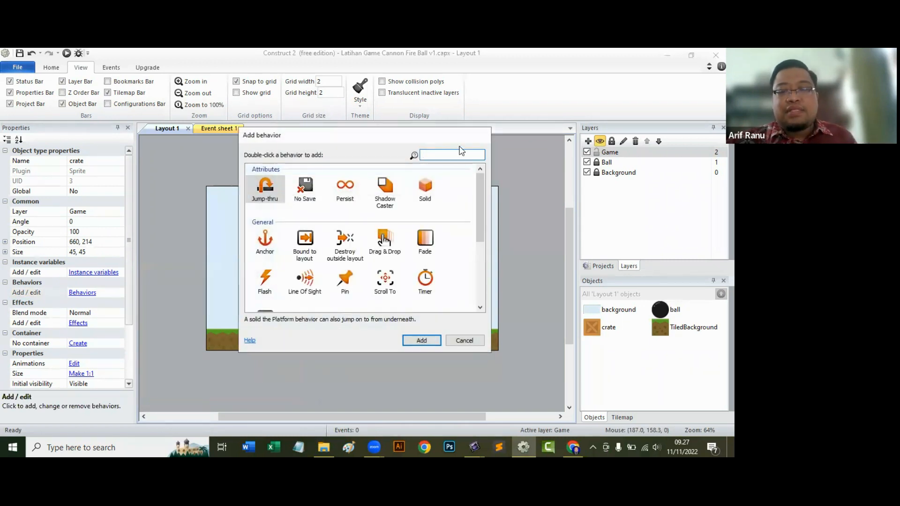
{"action": "type", "text": "ph"}
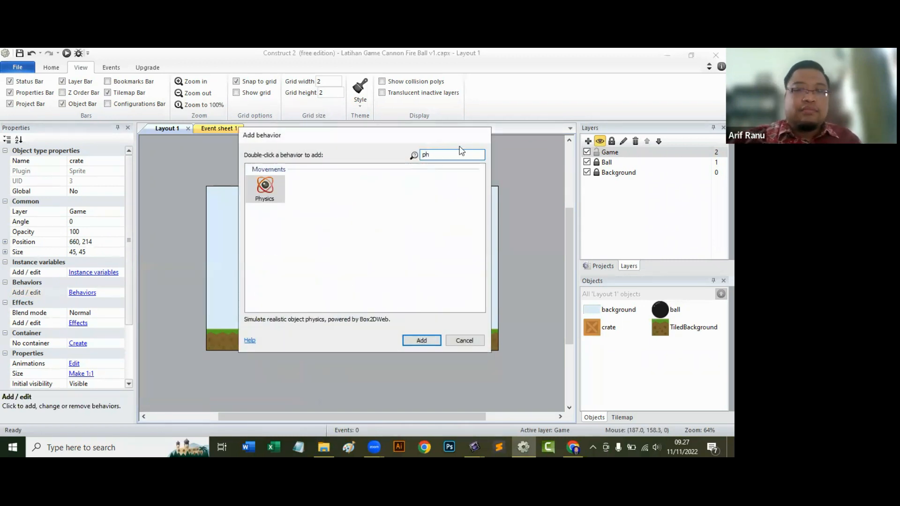
{"action": "left_click", "coordinate": [264, 190]}
{"action": "left_click", "coordinate": [422, 340]}
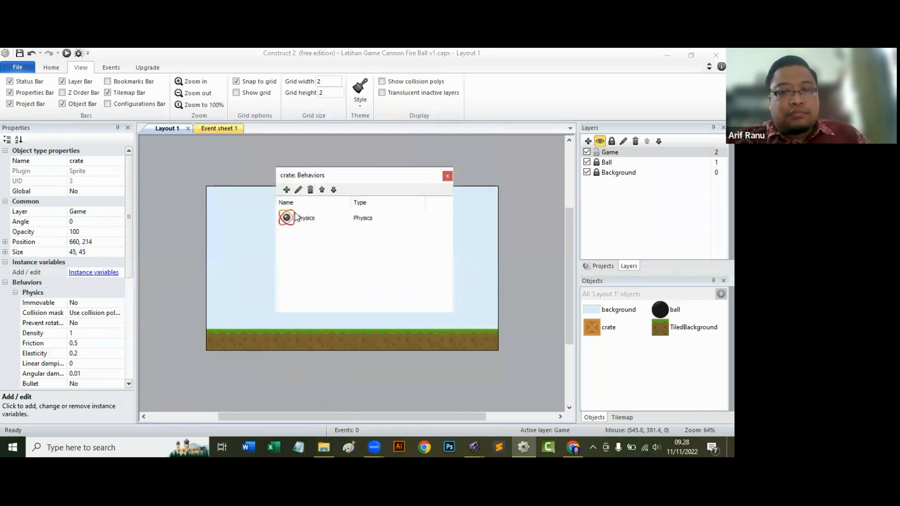
{"action": "left_click", "coordinate": [448, 176]}
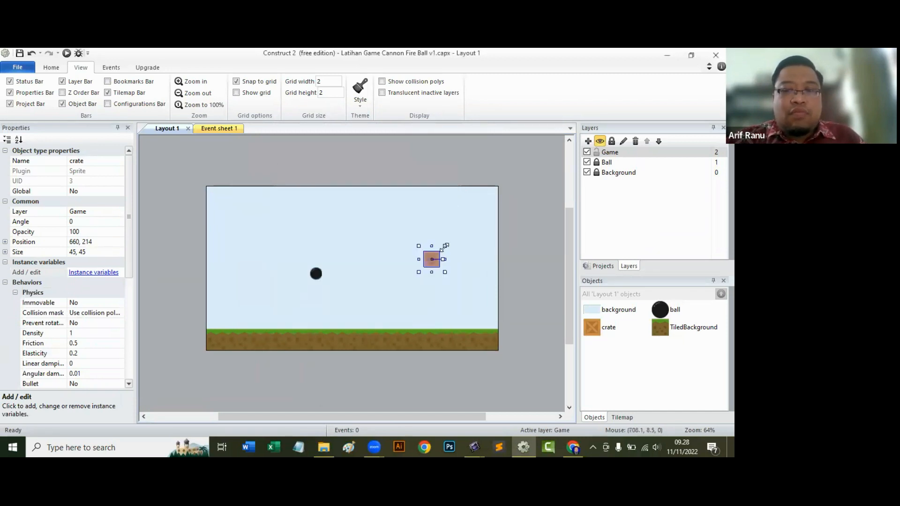
Set the crate's Physics collision mask to Bounding box and preview the layout with the ball and crate.
{"action": "scroll", "coordinate": [87, 291], "scroll_direction": "down", "scroll_amount": 3}
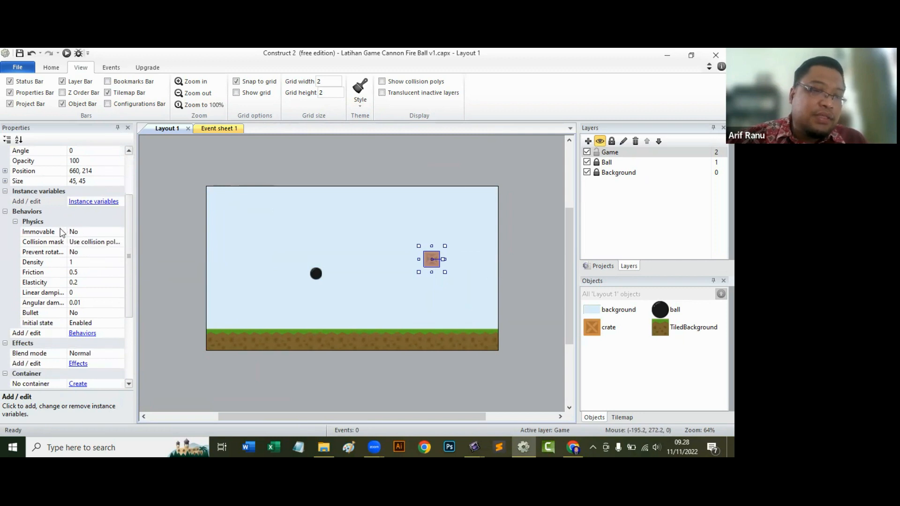
{"action": "left_click", "coordinate": [98, 242]}
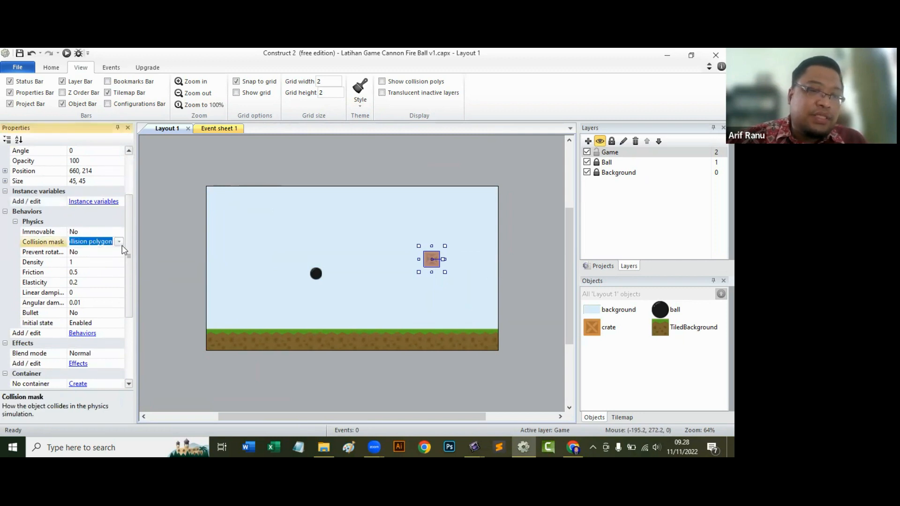
{"action": "left_click", "coordinate": [119, 242]}
{"action": "left_click", "coordinate": [105, 264]}
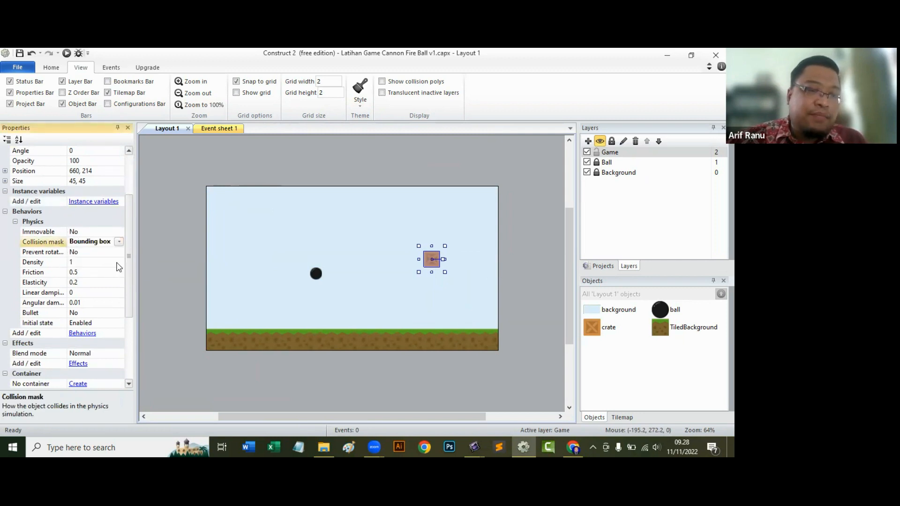
{"action": "left_click", "coordinate": [517, 227]}
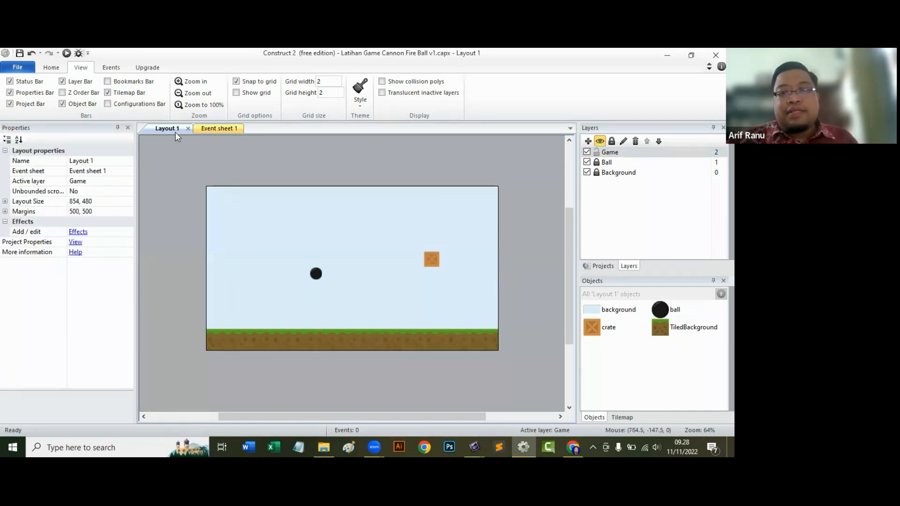
{"action": "key", "text": "F5"}
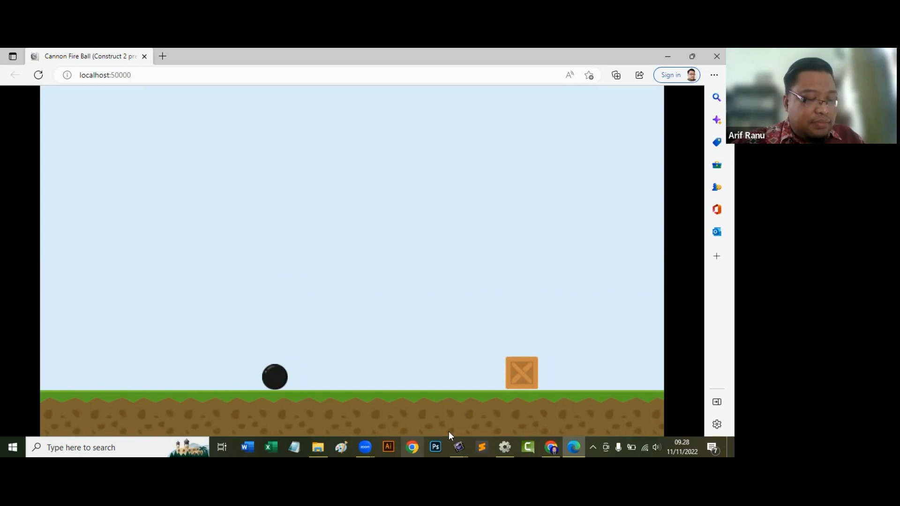
{"action": "left_click", "coordinate": [717, 56]}
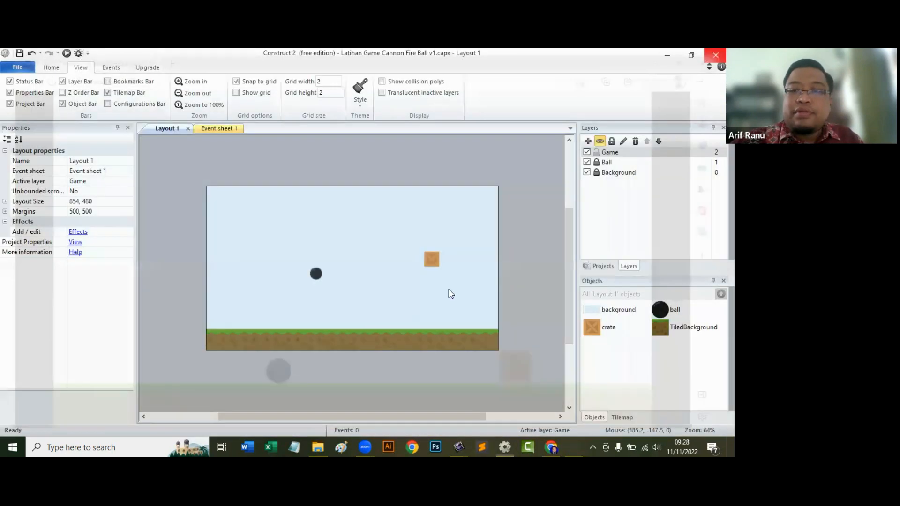
Set the layout's snapping grid to width 45 and height 45, and select the crate.
{"action": "left_click", "coordinate": [431, 260]}
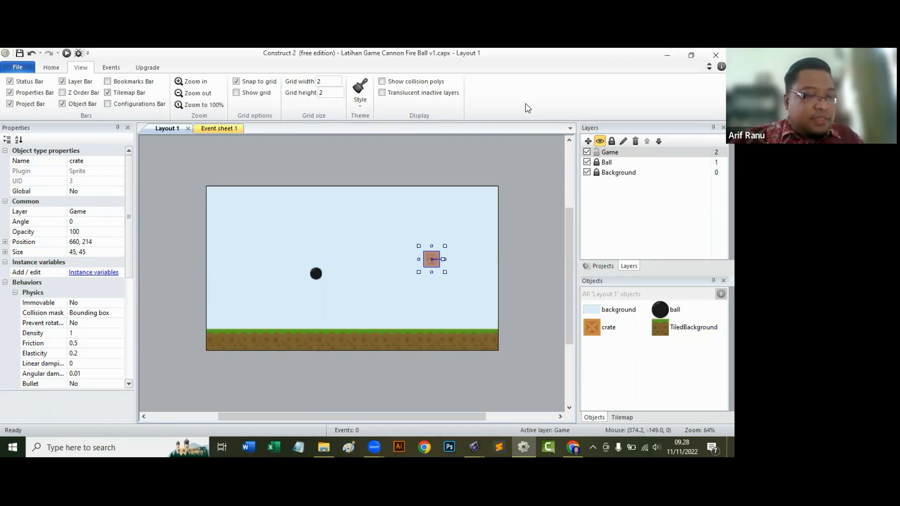
{"action": "left_click", "coordinate": [330, 83]}
{"action": "type", "text": "45"}
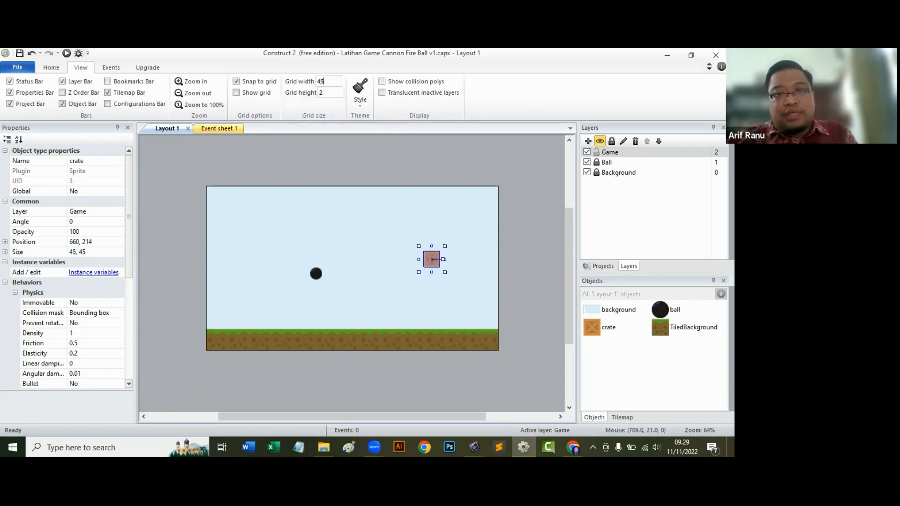
{"action": "key", "text": "Tab"}
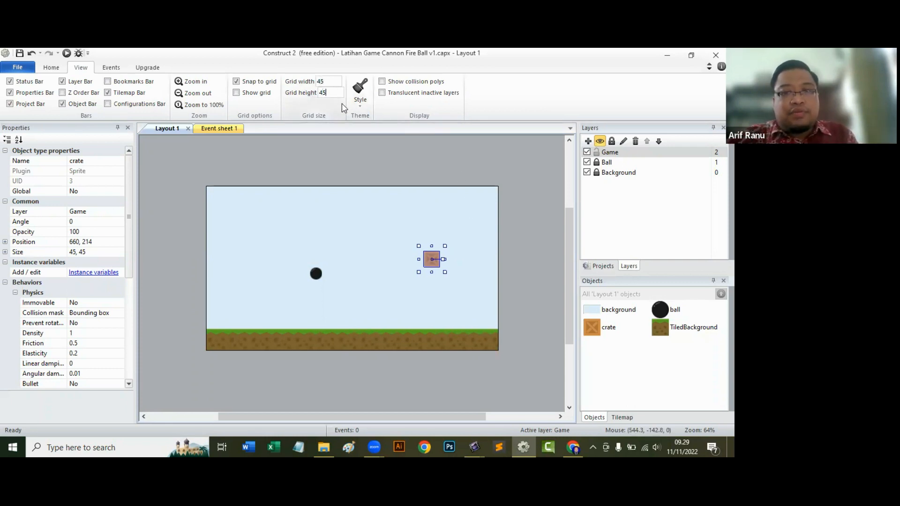
{"action": "type", "text": "45"}
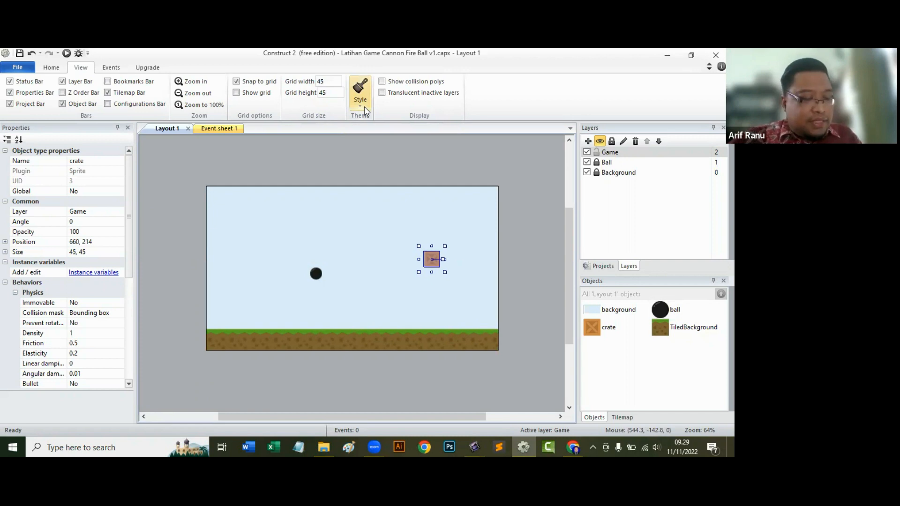
{"action": "left_click", "coordinate": [480, 276]}
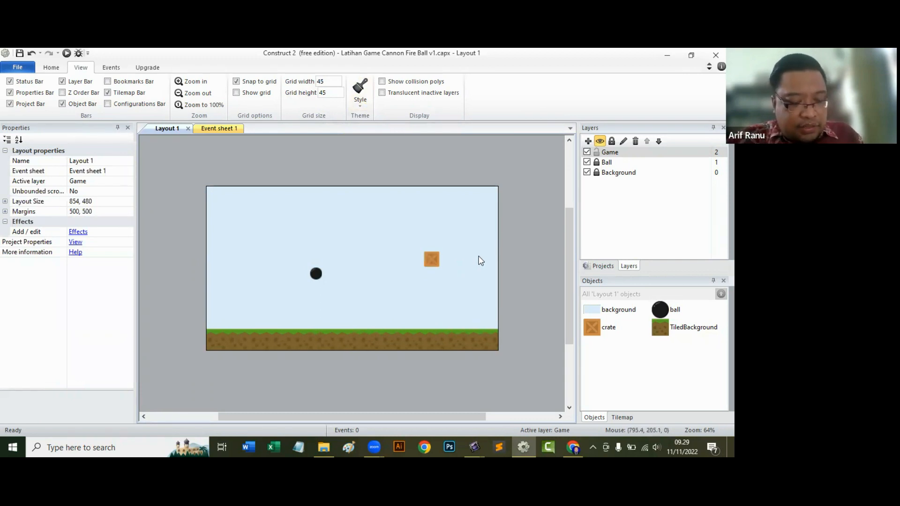
{"action": "left_click", "coordinate": [428, 260]}
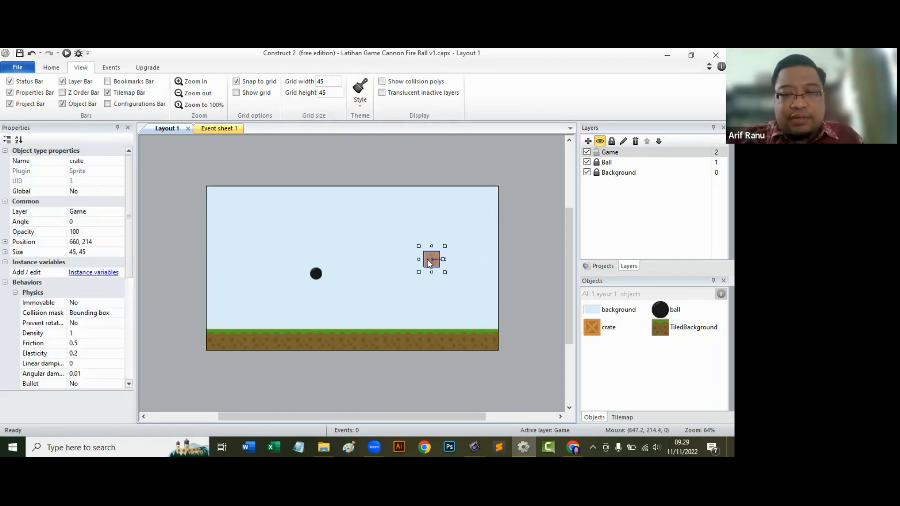
Duplicate the crate into a horizontal row of four adjoining crates at Y 360, with X from 540 to 675.
{"action": "left_click_drag", "start_coordinate": [432, 264], "coordinate": [385, 324], "text": "ctrl"}
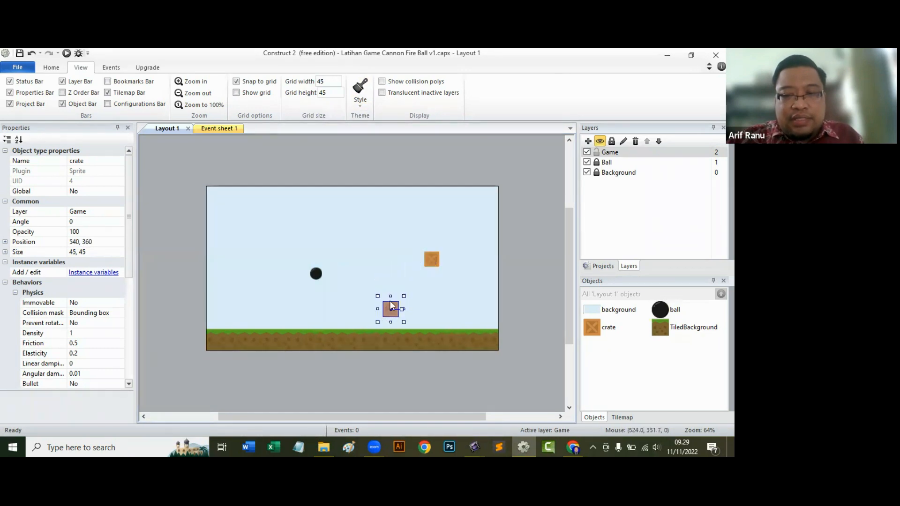
{"action": "left_click_drag", "start_coordinate": [432, 263], "coordinate": [471, 319]}
{"action": "left_click", "coordinate": [460, 308]}
{"action": "left_click", "coordinate": [439, 308]}
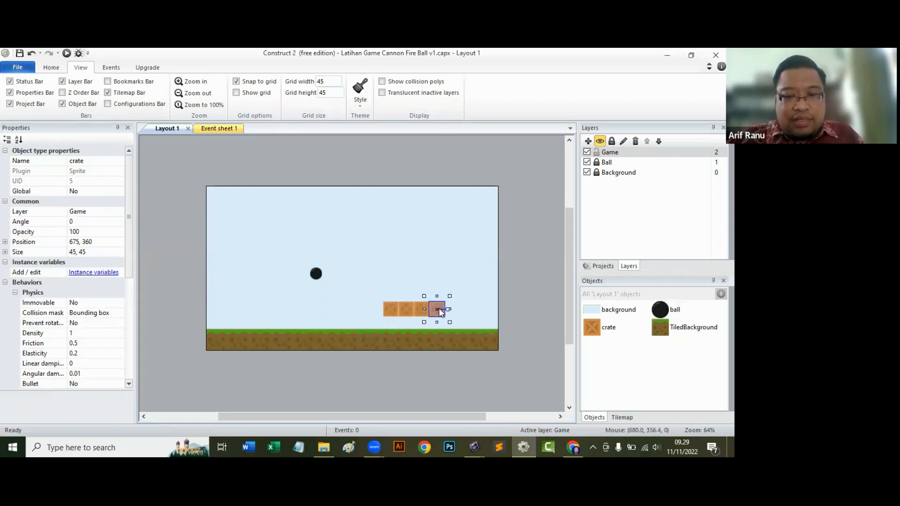
Copy the row of four crates directly above itself at Y 315.
{"action": "left_click", "coordinate": [414, 314], "text": "ctrl"}
{"action": "left_click", "coordinate": [387, 310], "text": "ctrl"}
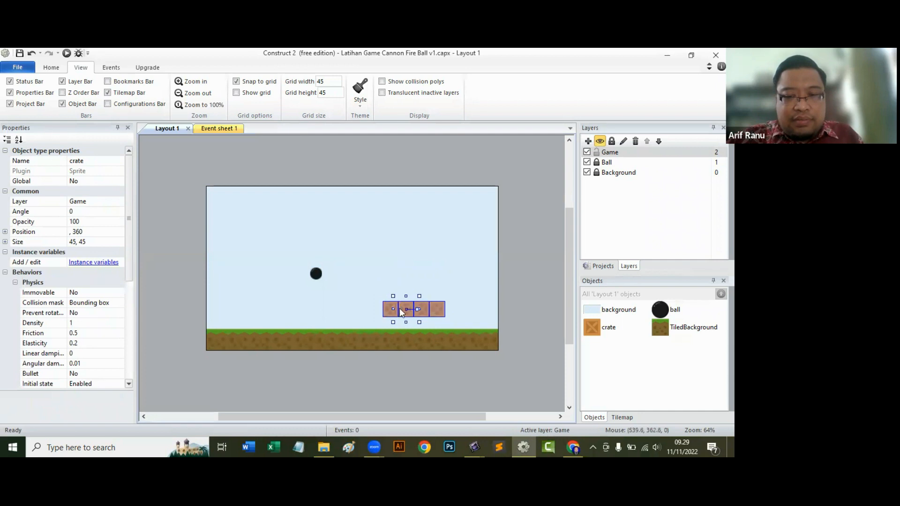
{"action": "left_click_drag", "start_coordinate": [404, 308], "coordinate": [403, 298], "text": "ctrl"}
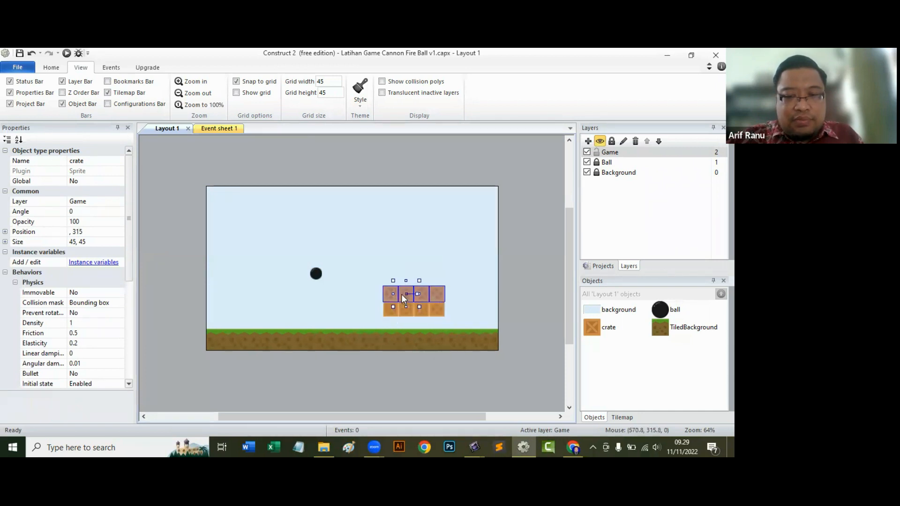
Copy both crate rows upward onto the stack to form four rows of four crates.
{"action": "left_click", "coordinate": [438, 310], "text": "ctrl"}
{"action": "left_click", "coordinate": [421, 311], "text": "ctrl"}
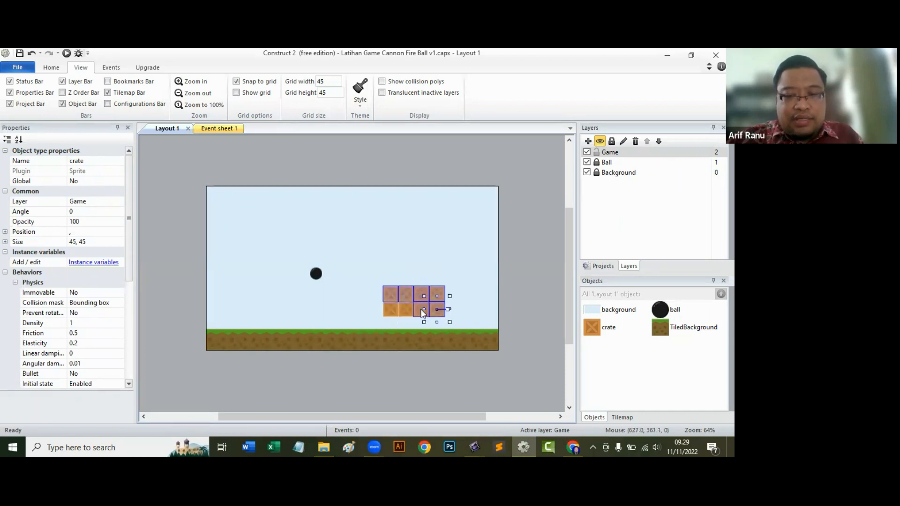
{"action": "left_click", "coordinate": [406, 311], "text": "ctrl"}
{"action": "left_click", "coordinate": [389, 311], "text": "ctrl"}
{"action": "left_click_drag", "start_coordinate": [439, 297], "coordinate": [441, 279], "text": "ctrl"}
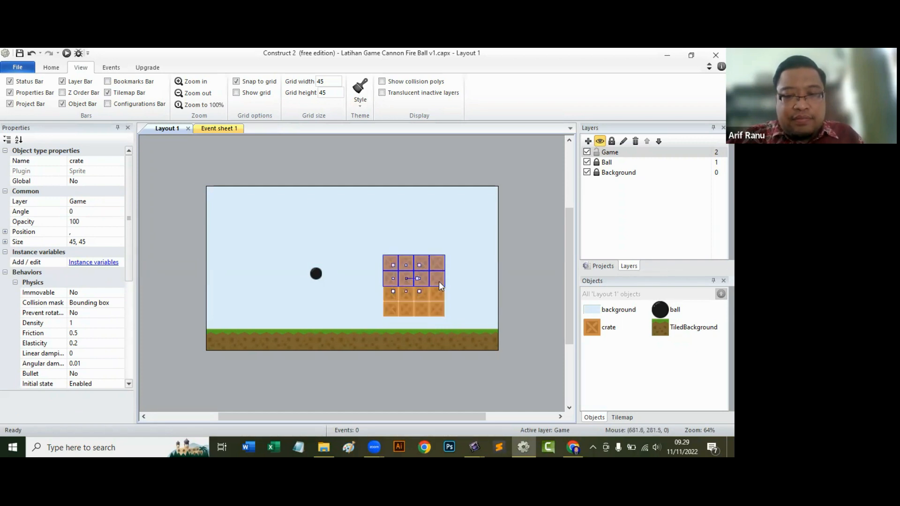
Copy the top row of four crates upward to Y 180 as the stack's fifth row.
{"action": "left_click", "coordinate": [475, 280]}
{"action": "left_click", "coordinate": [438, 262]}
{"action": "left_click", "coordinate": [419, 261], "text": "ctrl"}
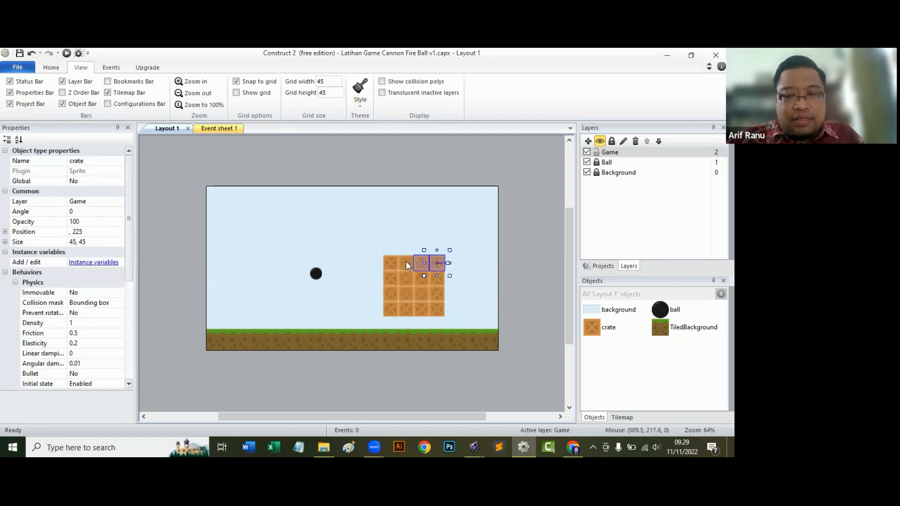
{"action": "left_click", "coordinate": [405, 262], "text": "ctrl"}
{"action": "left_click", "coordinate": [388, 261], "text": "ctrl"}
{"action": "left_click_drag", "start_coordinate": [397, 265], "coordinate": [399, 250]}
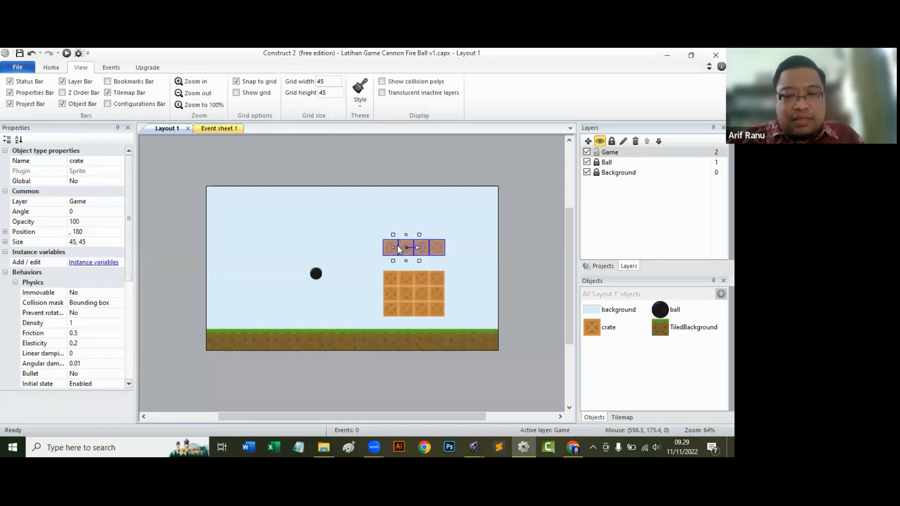
{"action": "key", "text": "ctrl+z"}
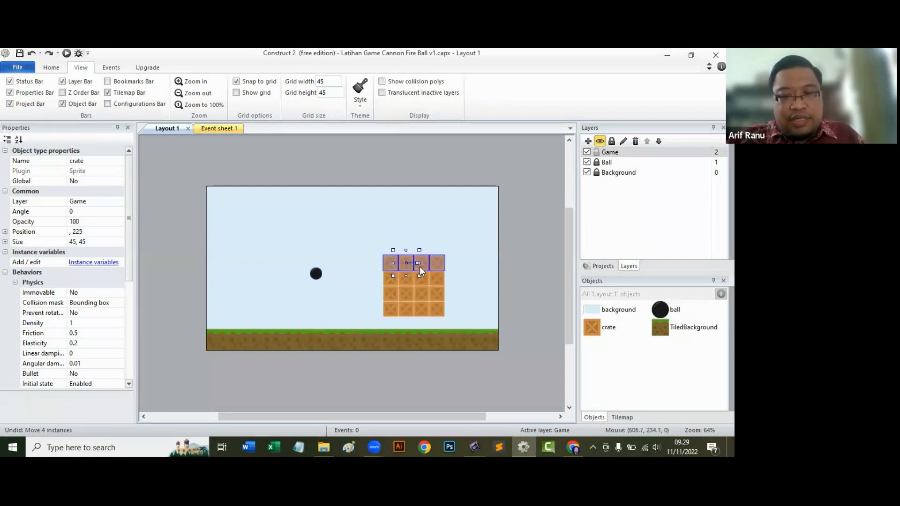
{"action": "left_click_drag", "start_coordinate": [435, 264], "coordinate": [435, 247]}
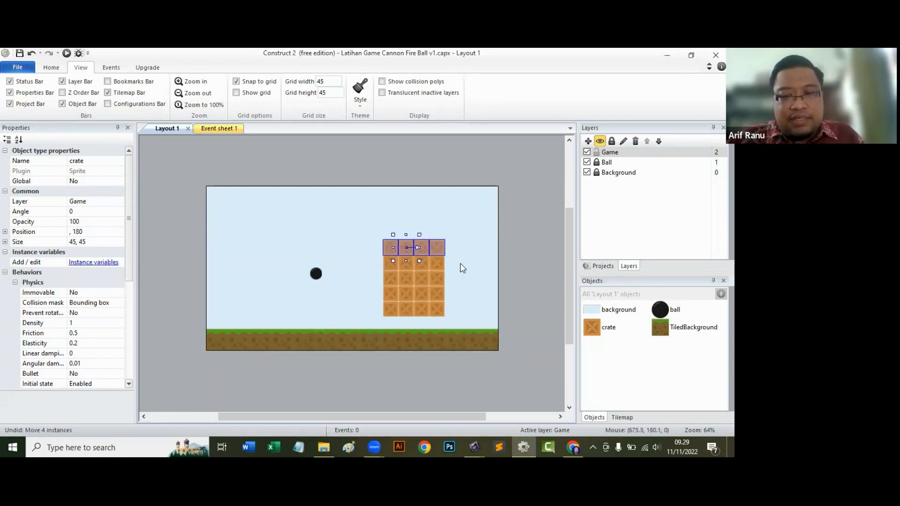
Select the whole crate stack, turn off grid snapping and preview the layout with the ball and crates.
{"action": "left_click", "coordinate": [470, 274]}
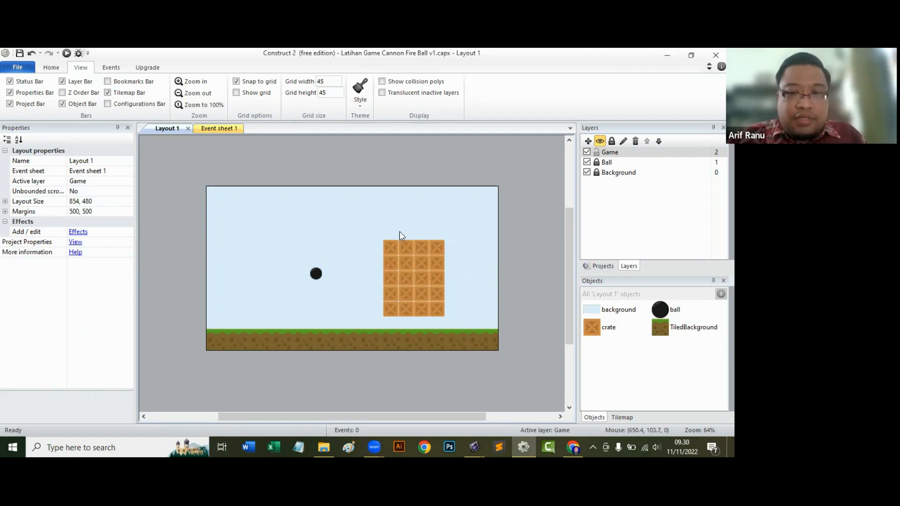
{"action": "left_click_drag", "start_coordinate": [369, 229], "coordinate": [381, 252]}
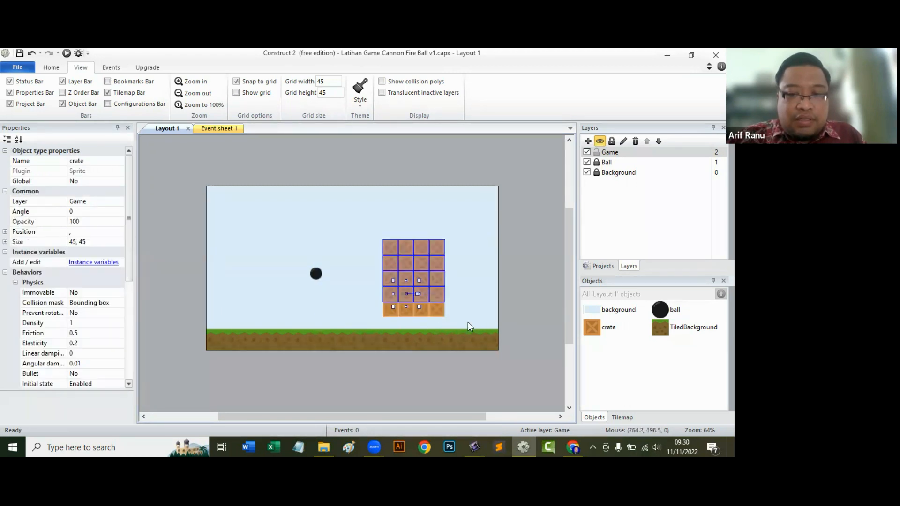
{"action": "left_click_drag", "start_coordinate": [465, 321], "coordinate": [375, 239]}
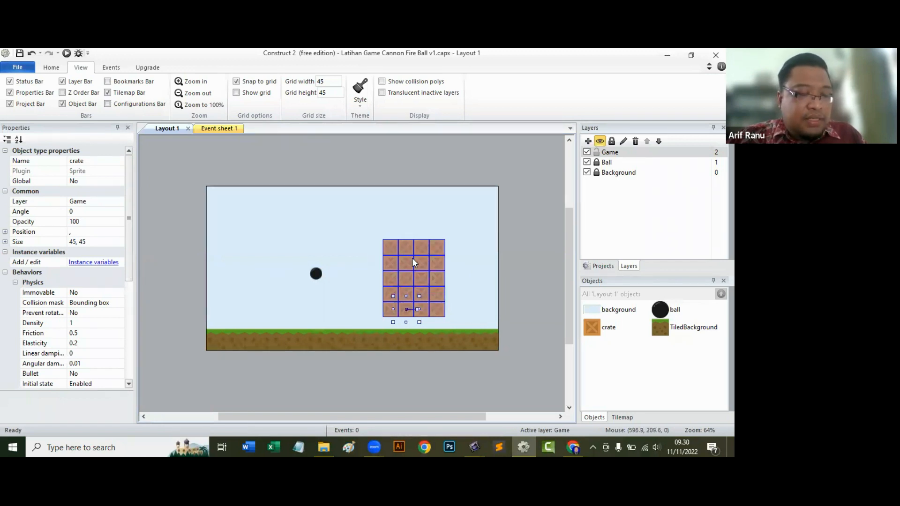
{"action": "left_click", "coordinate": [237, 82]}
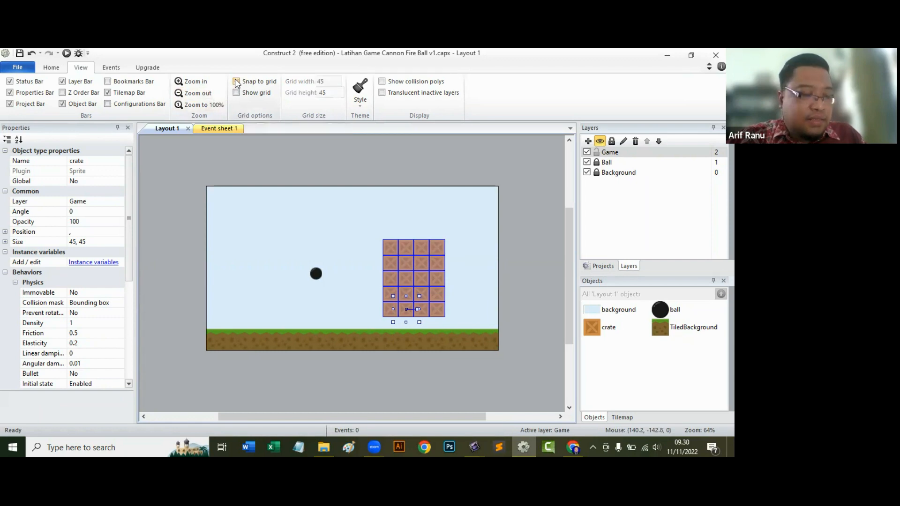
{"action": "left_click", "coordinate": [67, 54]}
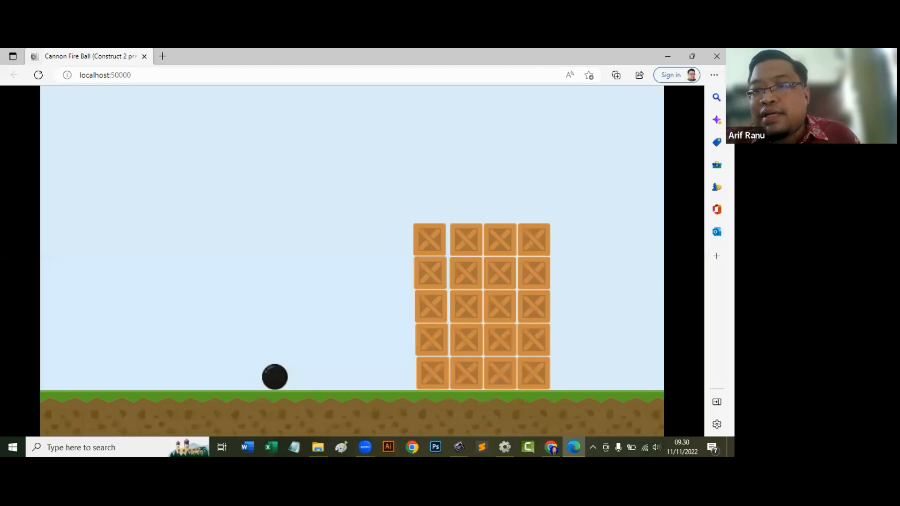
{"action": "key", "text": "alt+F4"}
Import the cannon image from the PNG folder onto the Game layer as a sprite and place it at about 183, 313.
{"action": "left_click", "coordinate": [638, 152]}
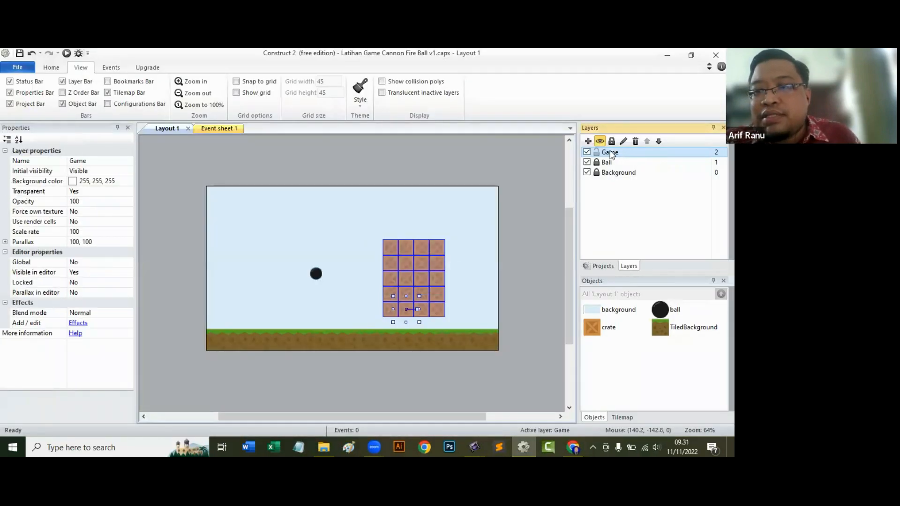
{"action": "left_click", "coordinate": [324, 446]}
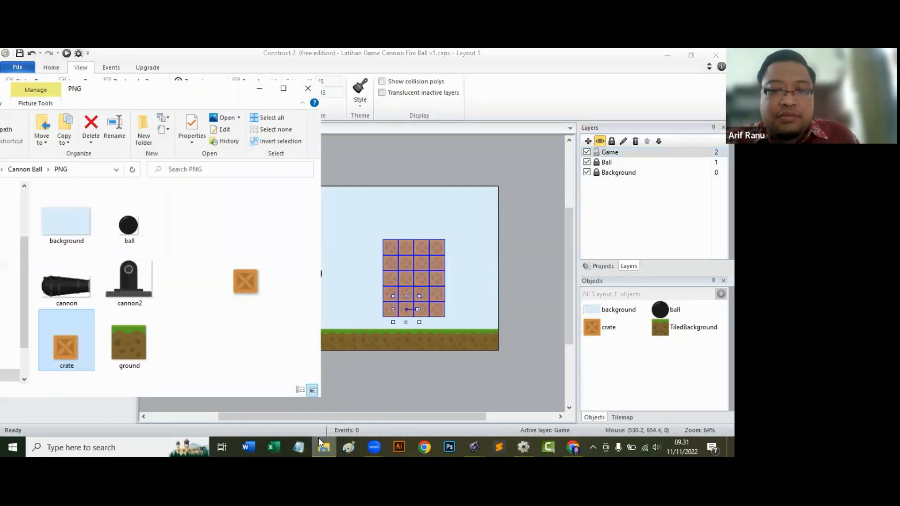
{"action": "left_click_drag", "start_coordinate": [63, 280], "coordinate": [346, 279]}
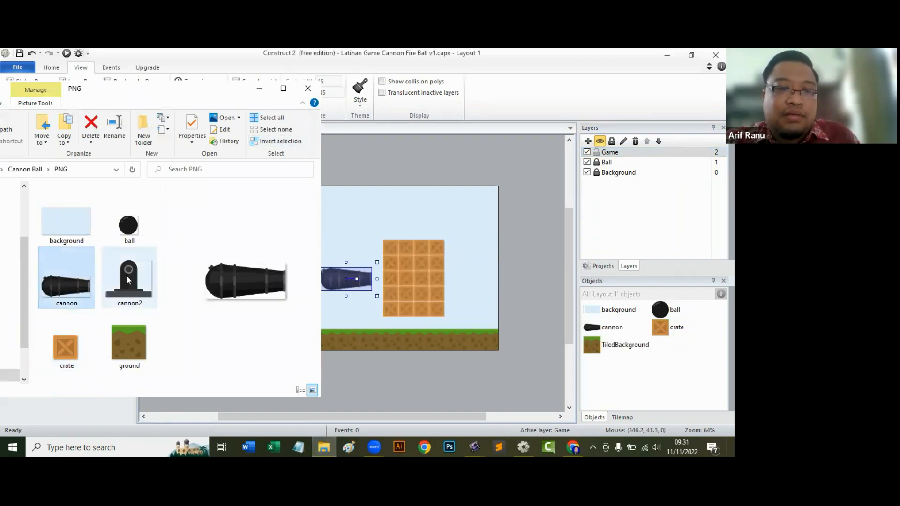
{"action": "left_click", "coordinate": [550, 221]}
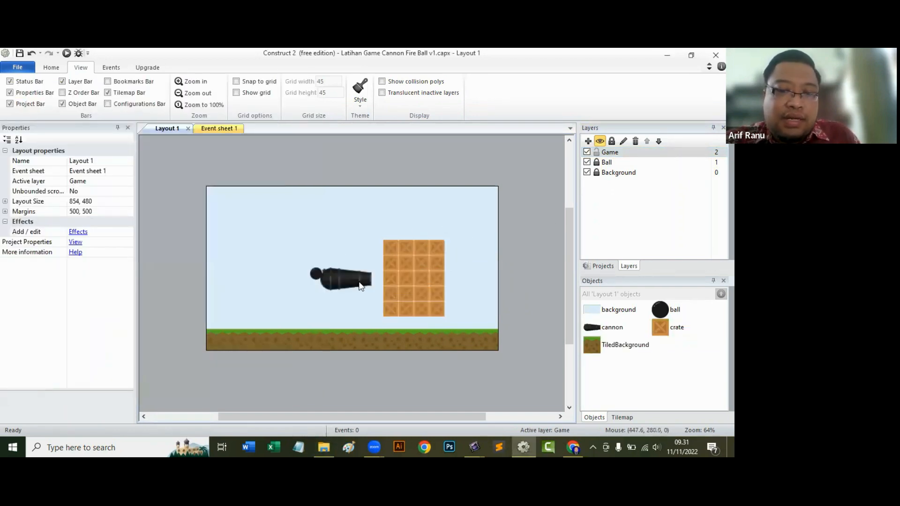
{"action": "left_click_drag", "start_coordinate": [361, 287], "coordinate": [283, 300]}
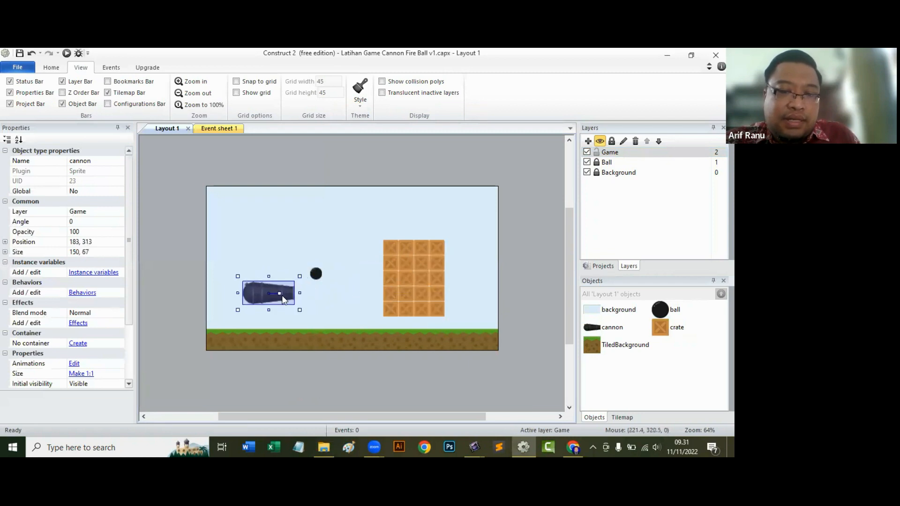
Set the cannon sprite's origin point at 43, 35, near the centre of the barrel's rear end.
{"action": "double_click", "coordinate": [257, 294]}
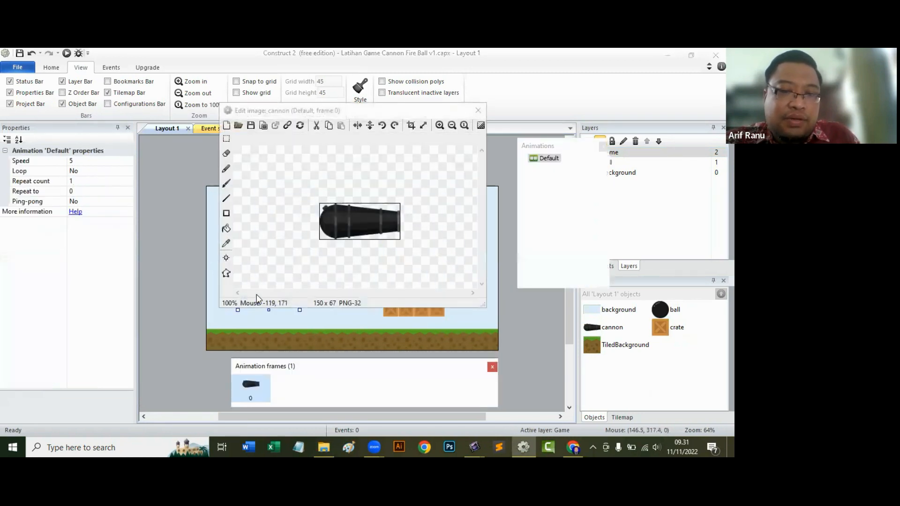
{"action": "left_click", "coordinate": [226, 259]}
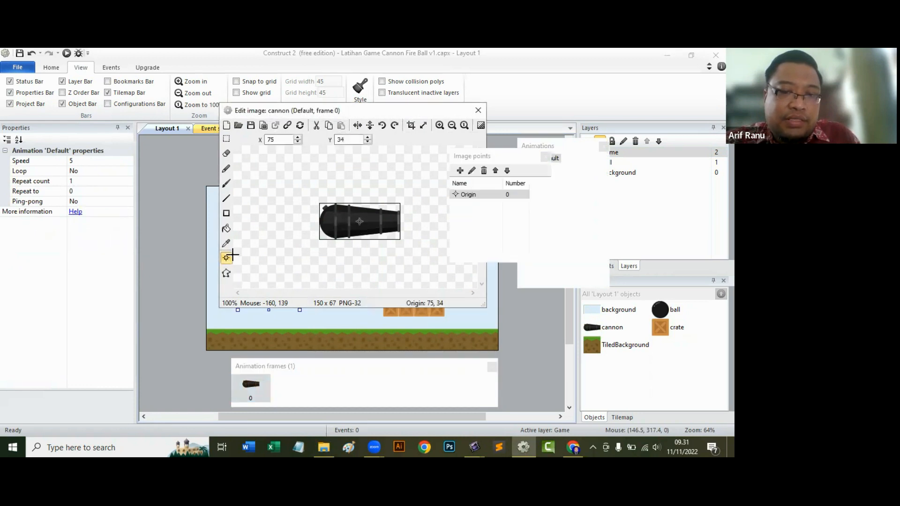
{"action": "left_click", "coordinate": [341, 219]}
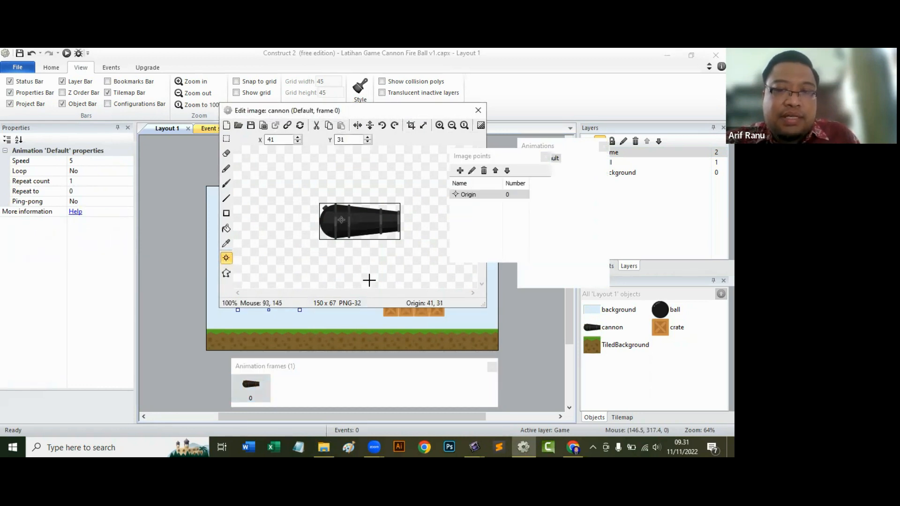
{"action": "left_click", "coordinate": [341, 221]}
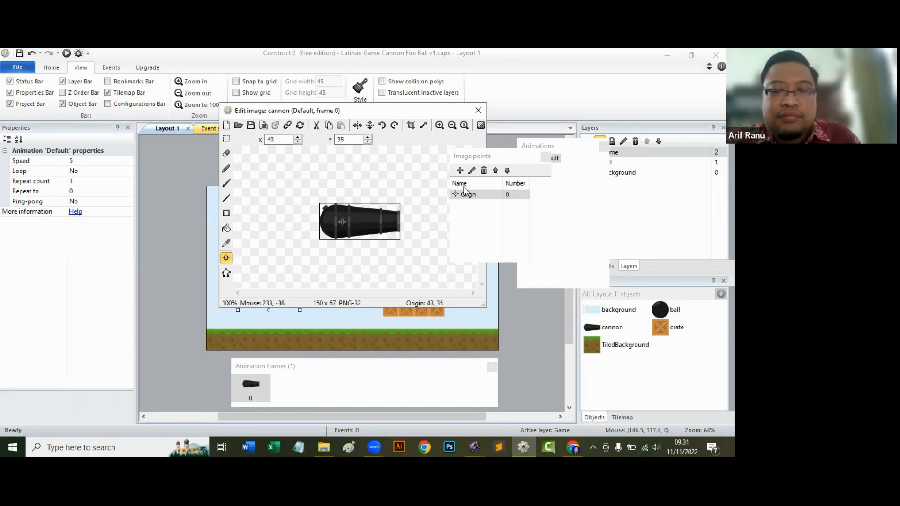
{"action": "left_click", "coordinate": [479, 111]}
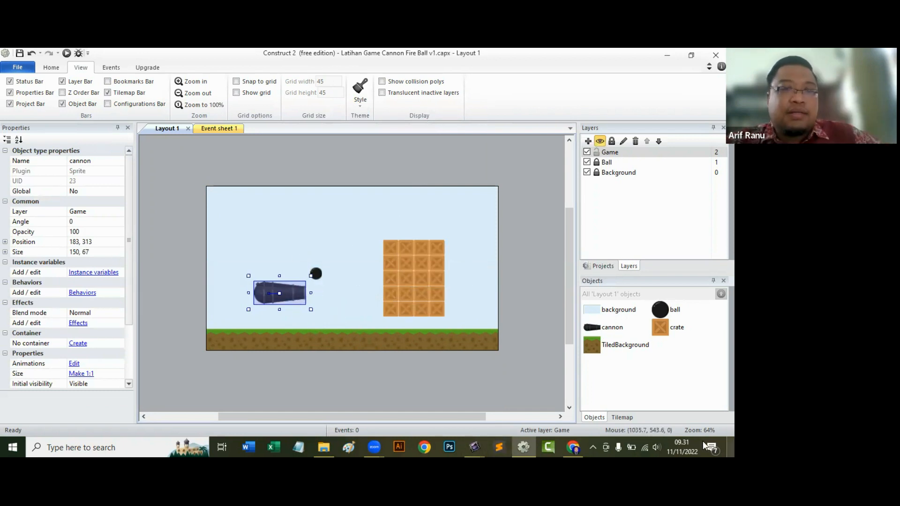
Import the cannon2 image onto the Game layer as a sprite and rest it on the ground at 126, 383.
{"action": "left_click", "coordinate": [324, 447]}
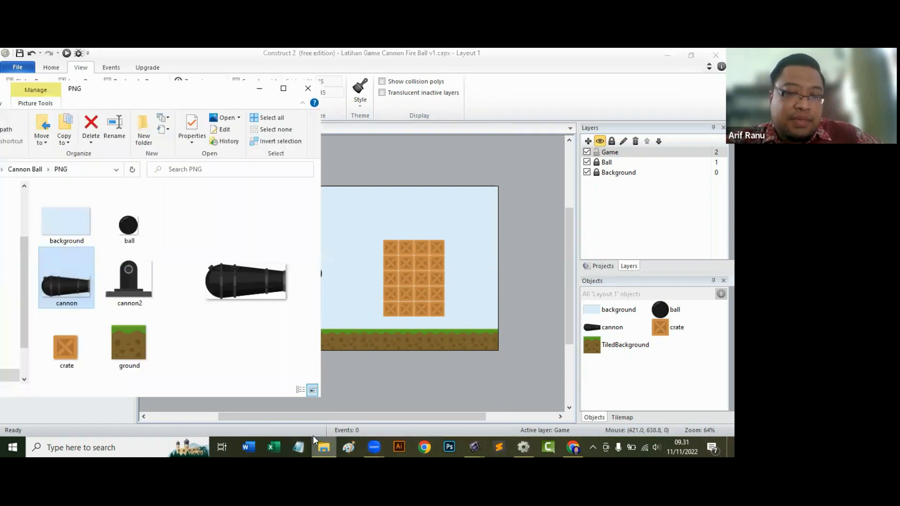
{"action": "left_click_drag", "start_coordinate": [131, 276], "coordinate": [244, 322]}
{"action": "left_click", "coordinate": [385, 207]}
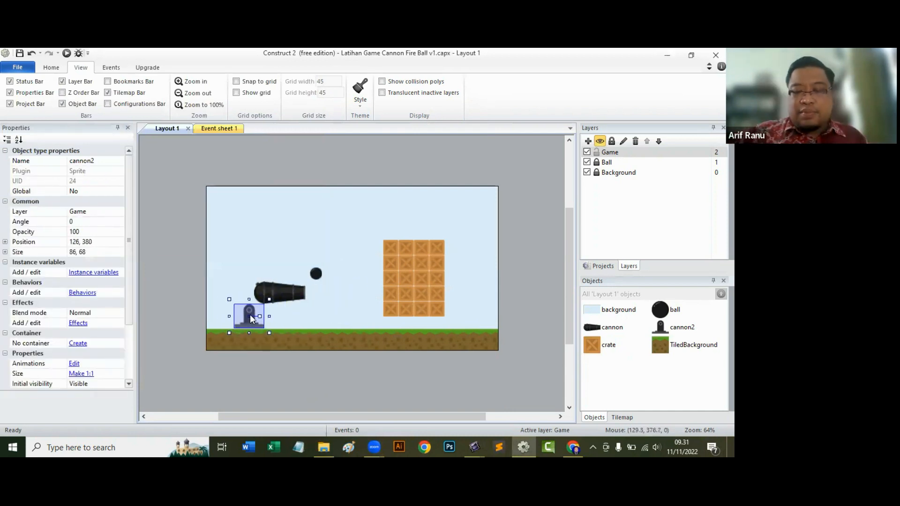
{"action": "scroll", "coordinate": [249, 314], "scroll_direction": "up", "scroll_amount": 3, "text": "ctrl"}
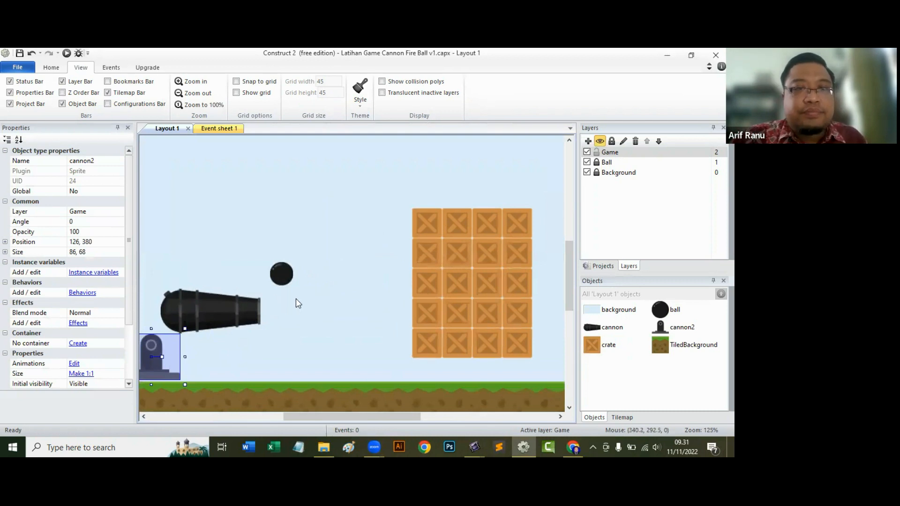
{"action": "left_click_drag", "start_coordinate": [365, 417], "coordinate": [315, 416]}
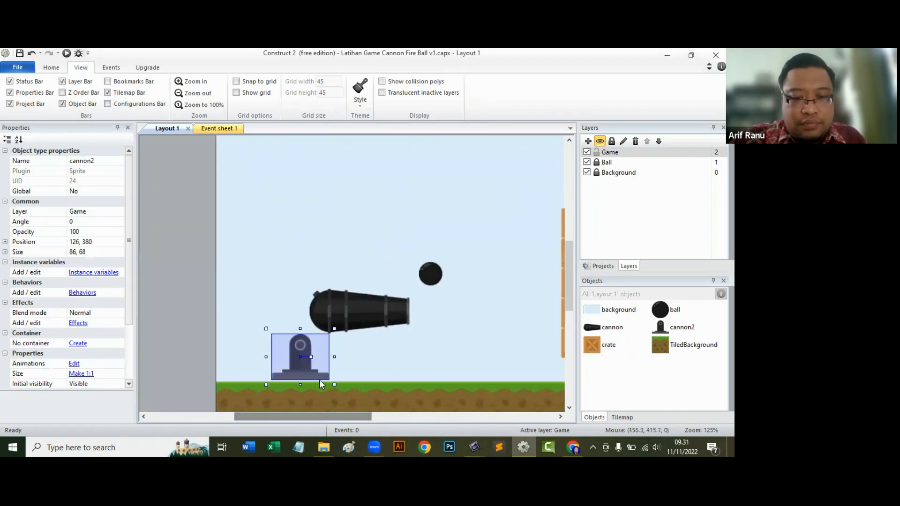
{"action": "scroll", "coordinate": [319, 380], "scroll_direction": "down", "scroll_amount": 4}
{"action": "key", "text": "Down"}
{"action": "key", "text": "Down"}
{"action": "key", "text": "Down"}
{"action": "key", "text": "Down"}
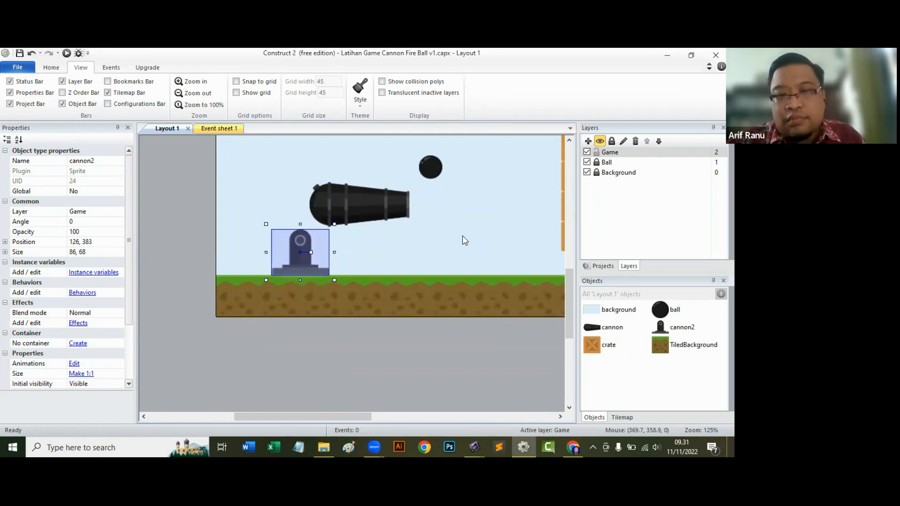
Move the cannon barrel onto the cannon2 mount at about 128, 366, aligning its rear end with the mount's pivot.
{"action": "left_click", "coordinate": [378, 206]}
{"action": "left_click_drag", "start_coordinate": [391, 197], "coordinate": [353, 232]}
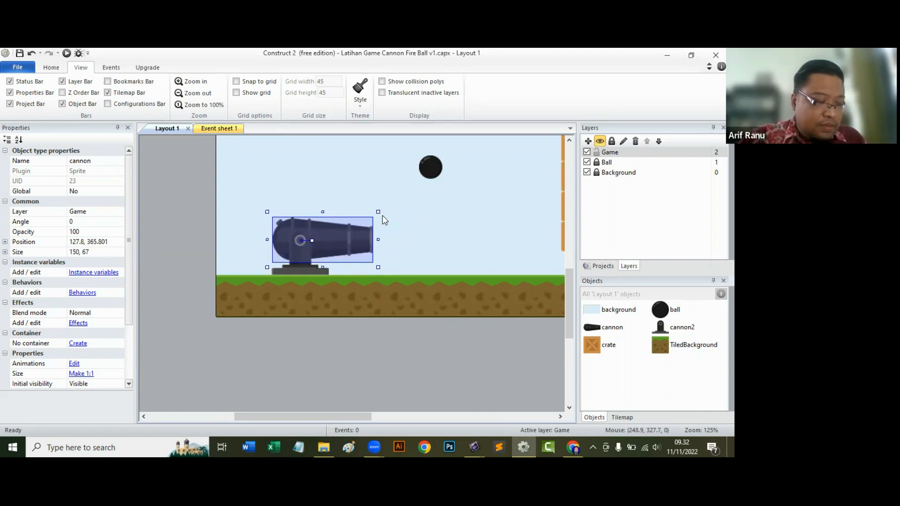
{"action": "left_click", "coordinate": [301, 185]}
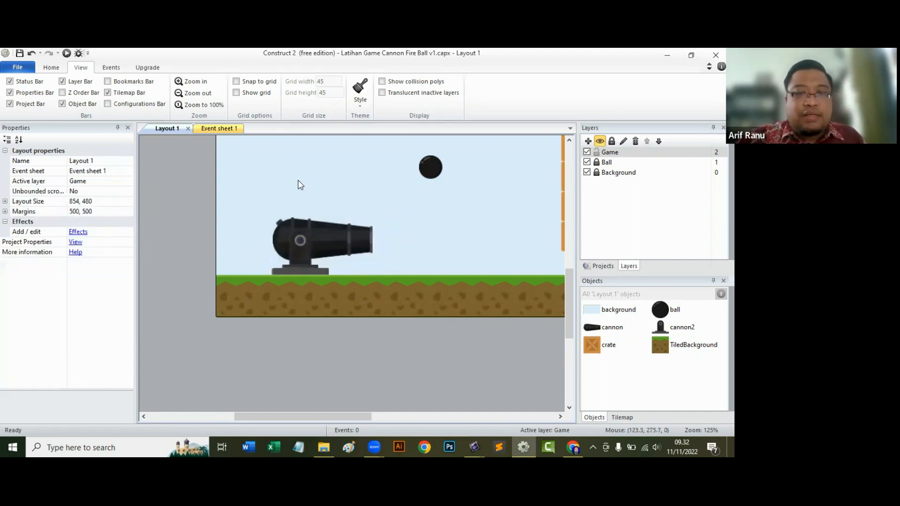
Insert a Mouse input object into the project.
{"action": "double_click", "coordinate": [303, 181]}
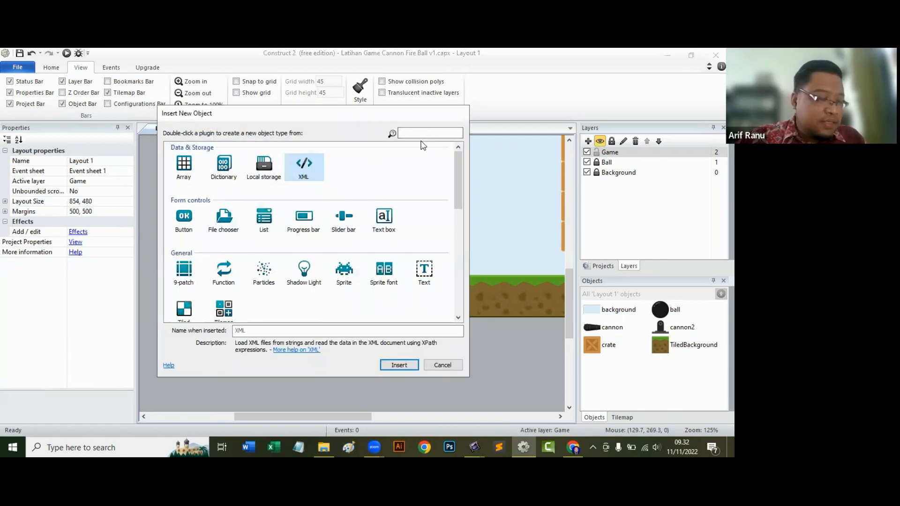
{"action": "left_click", "coordinate": [424, 133]}
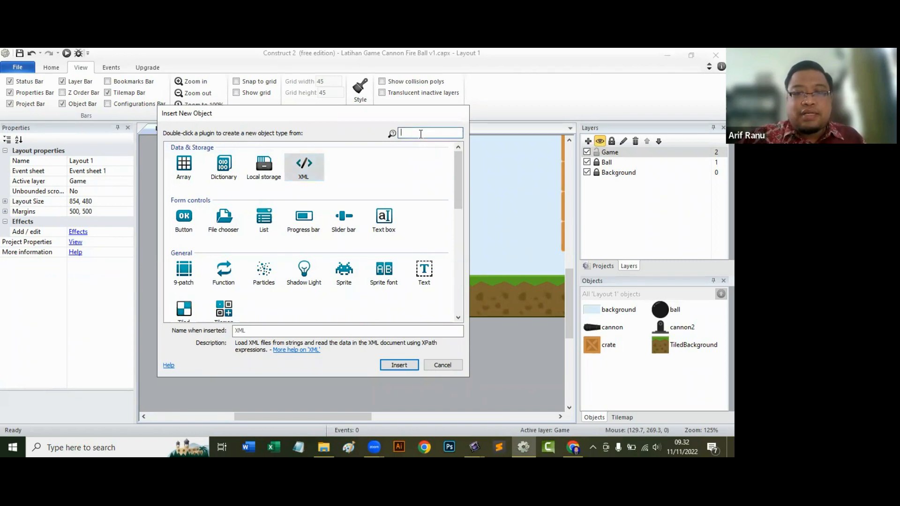
{"action": "scroll", "coordinate": [405, 214], "scroll_direction": "down", "scroll_amount": 3}
{"action": "left_click", "coordinate": [264, 187]}
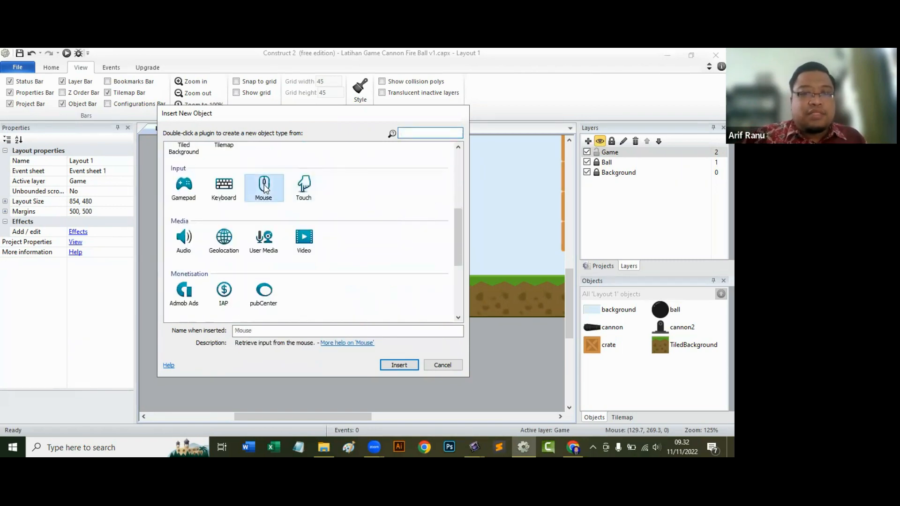
{"action": "left_click", "coordinate": [395, 366]}
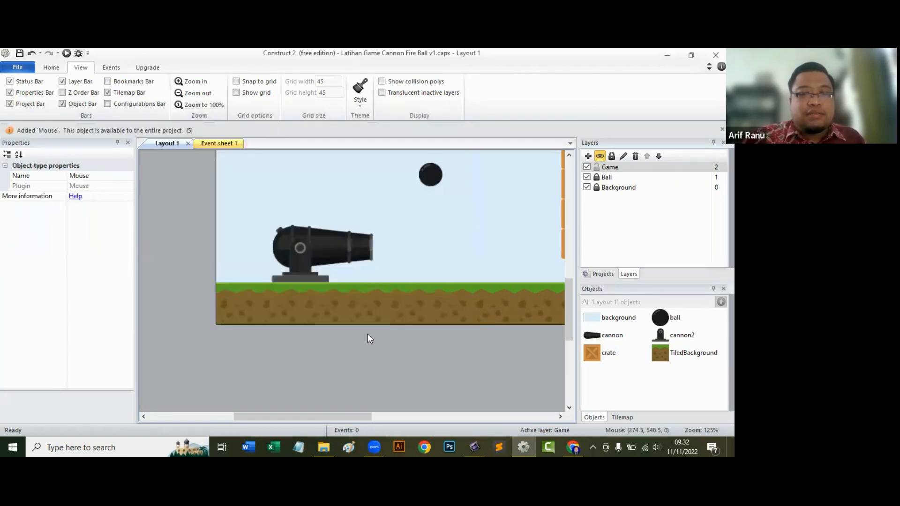
Add a System "Every tick" event to Event sheet 1.
{"action": "left_click", "coordinate": [212, 144]}
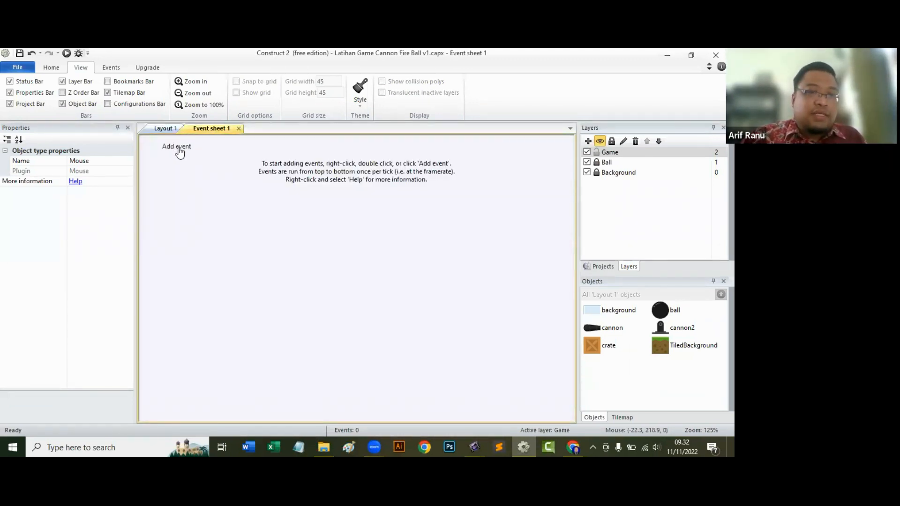
{"action": "left_click", "coordinate": [177, 147]}
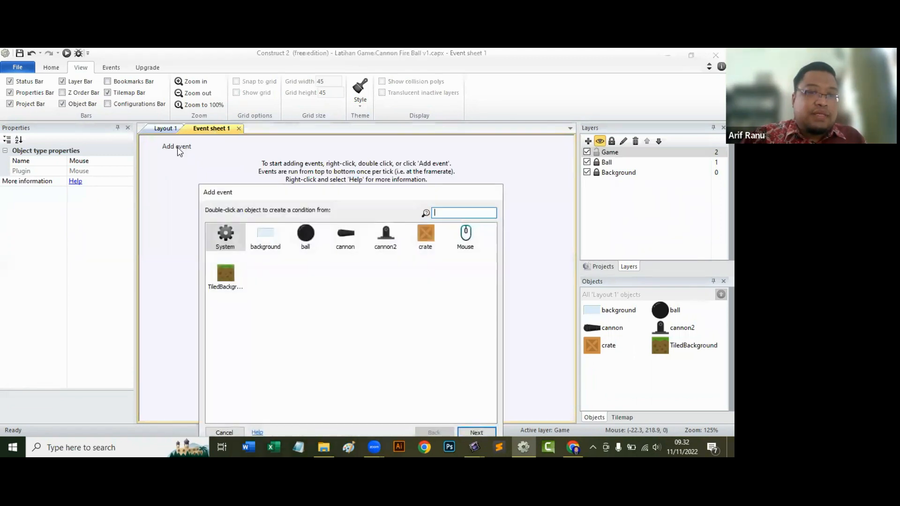
{"action": "double_click", "coordinate": [226, 235]}
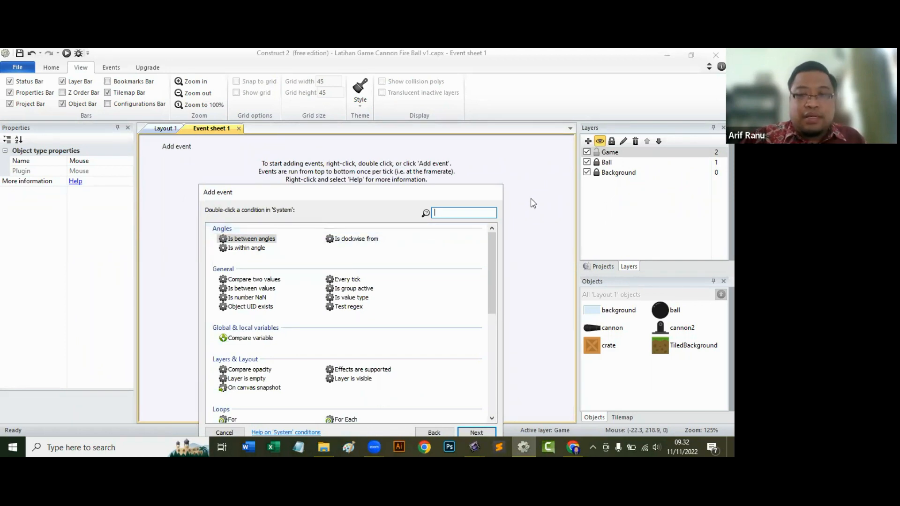
{"action": "type", "text": "ever"}
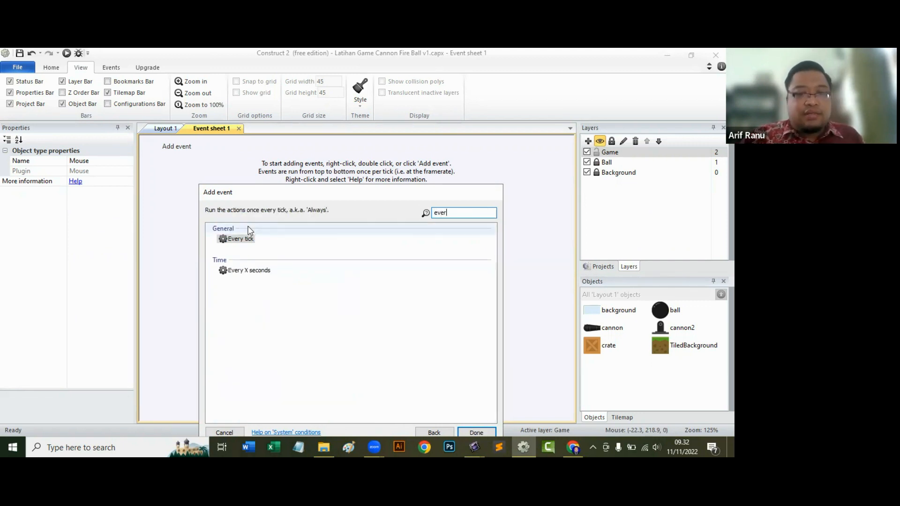
{"action": "double_click", "coordinate": [250, 240]}
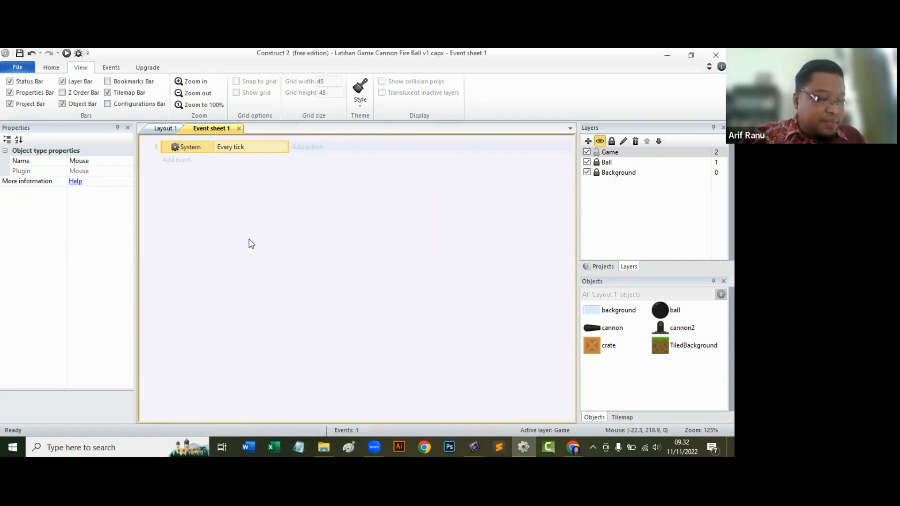
Start a "Set angle toward position" action for the cannon in the Every tick event.
{"action": "left_click", "coordinate": [310, 150]}
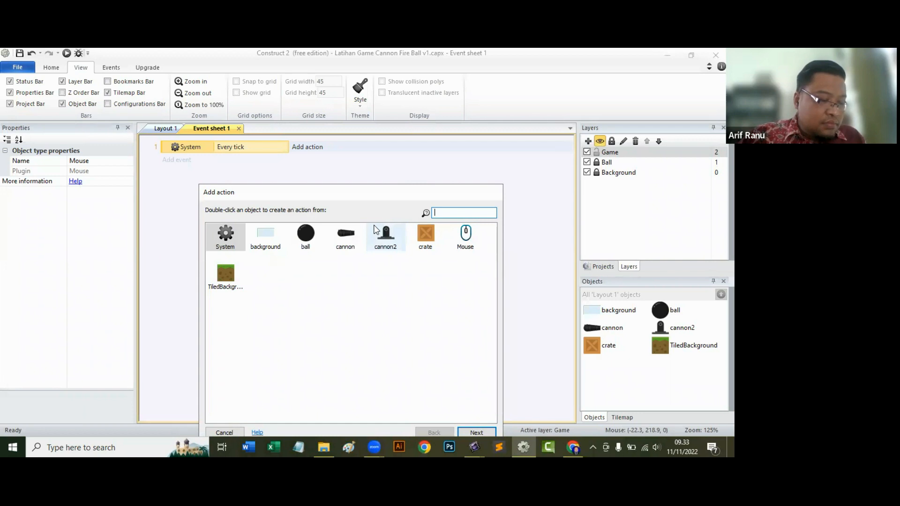
{"action": "left_click", "coordinate": [347, 237]}
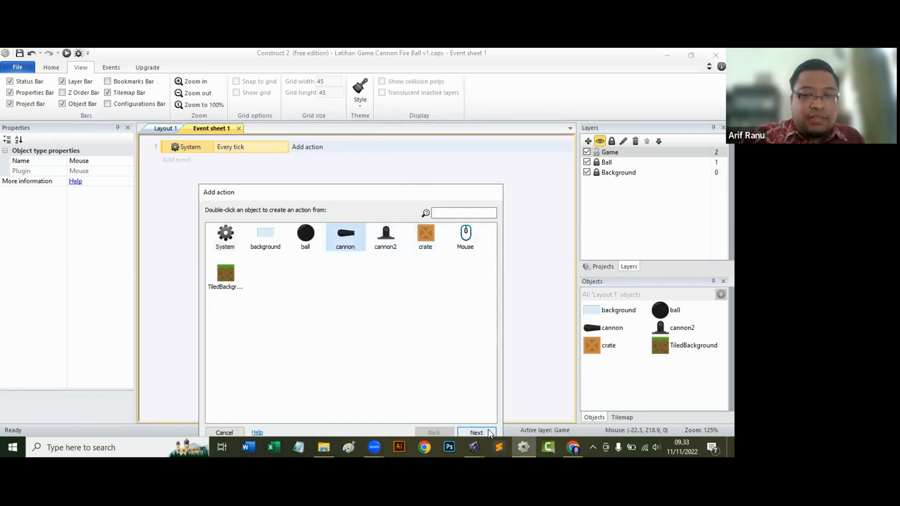
{"action": "left_click", "coordinate": [476, 432]}
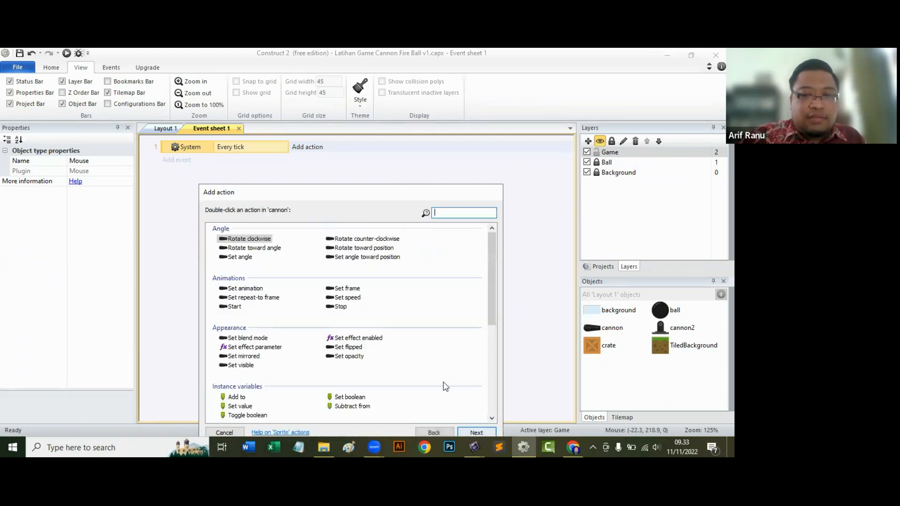
{"action": "left_click", "coordinate": [458, 212]}
{"action": "type", "text": "set"}
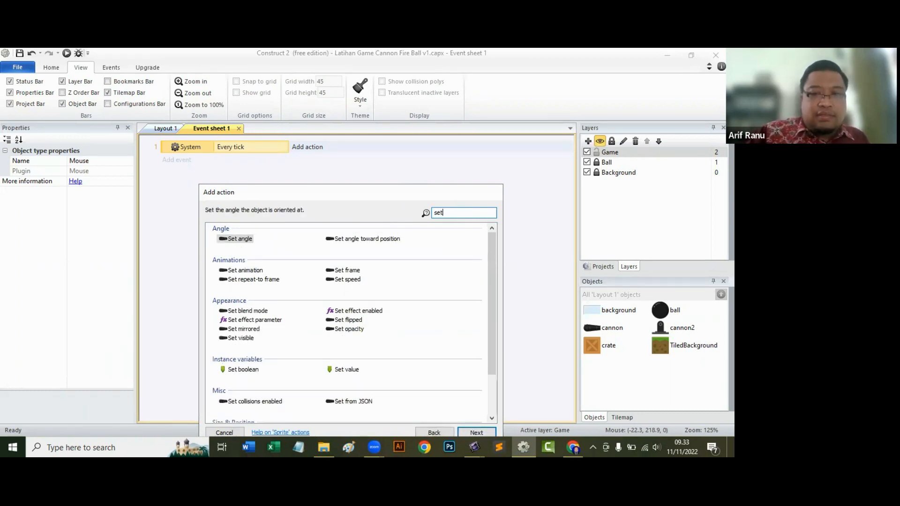
{"action": "type", "text": " ang"}
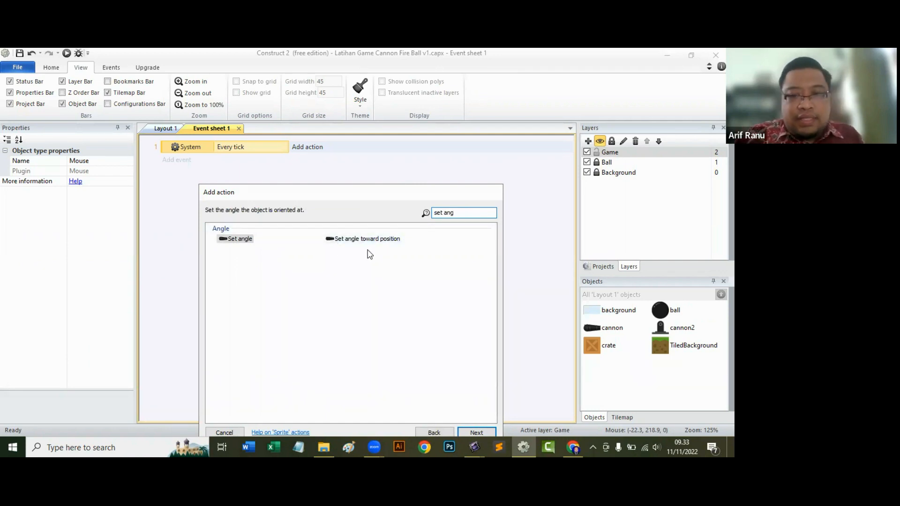
{"action": "left_click", "coordinate": [389, 241]}
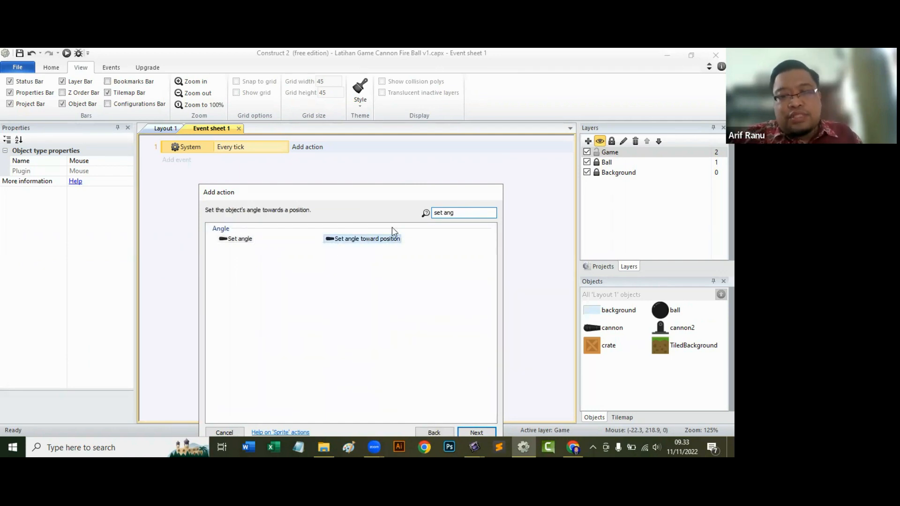
{"action": "left_click_drag", "start_coordinate": [410, 193], "coordinate": [414, 108]}
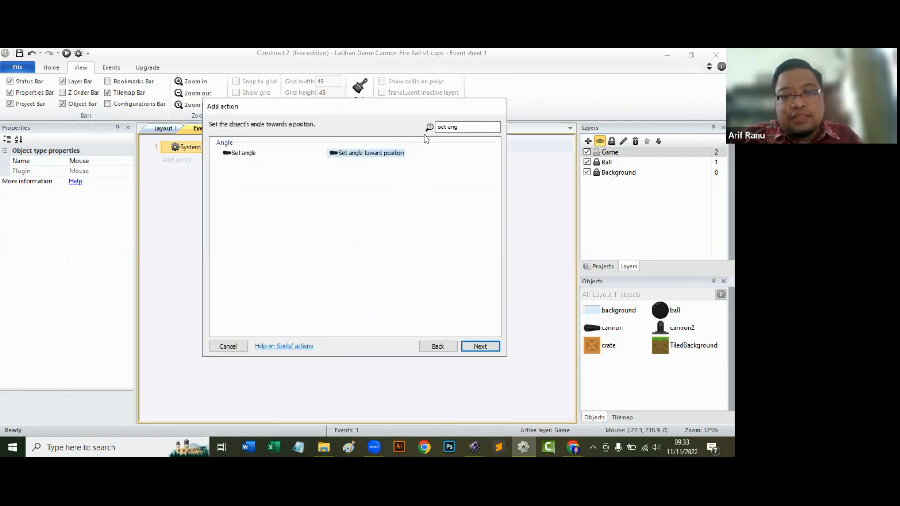
{"action": "left_click", "coordinate": [491, 348]}
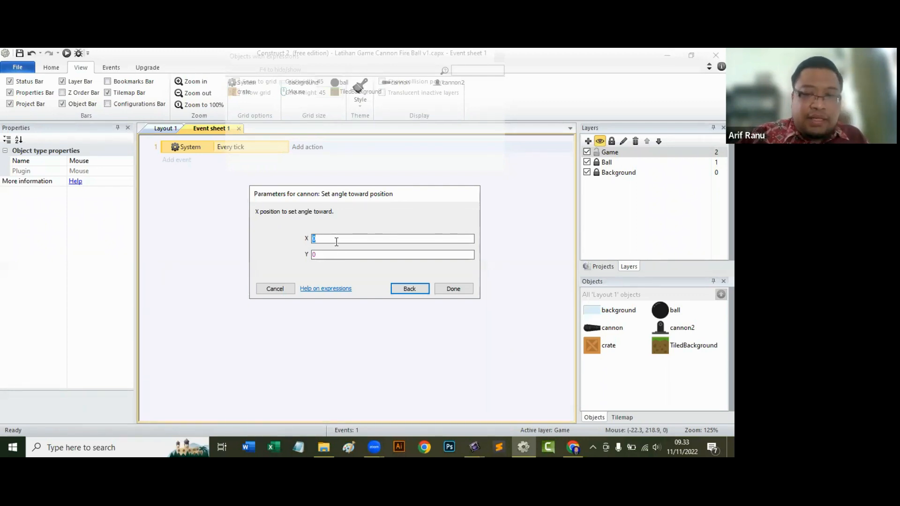
Set the X position of the cannon's angle target to Mouse.X.
{"action": "type", "text": "mou"}
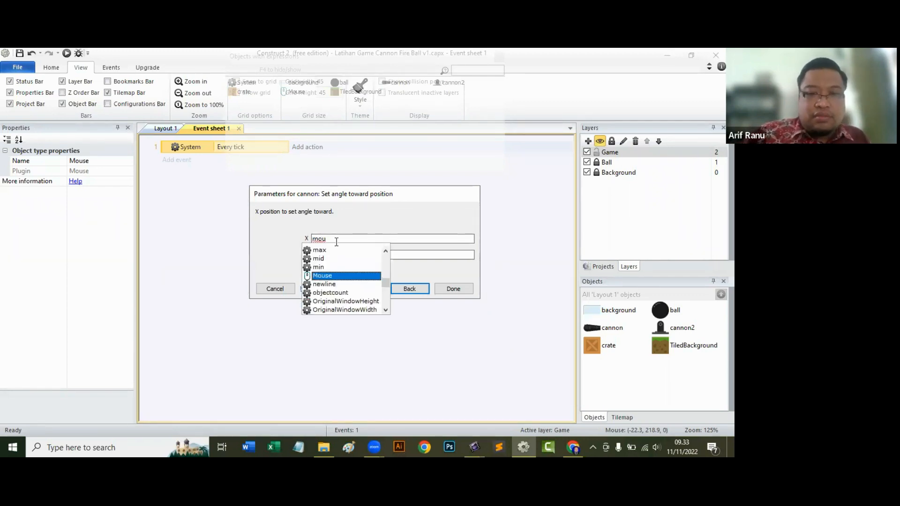
{"action": "left_click", "coordinate": [325, 276]}
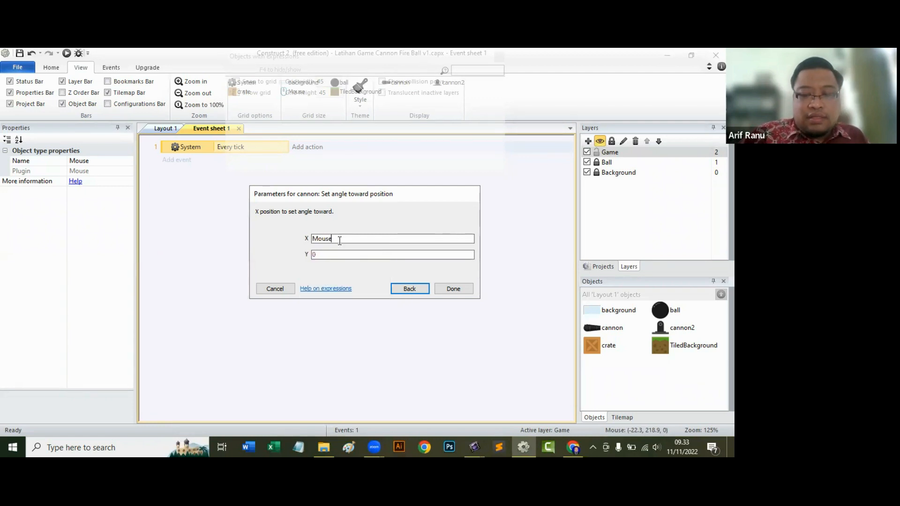
{"action": "type", "text": ".X"}
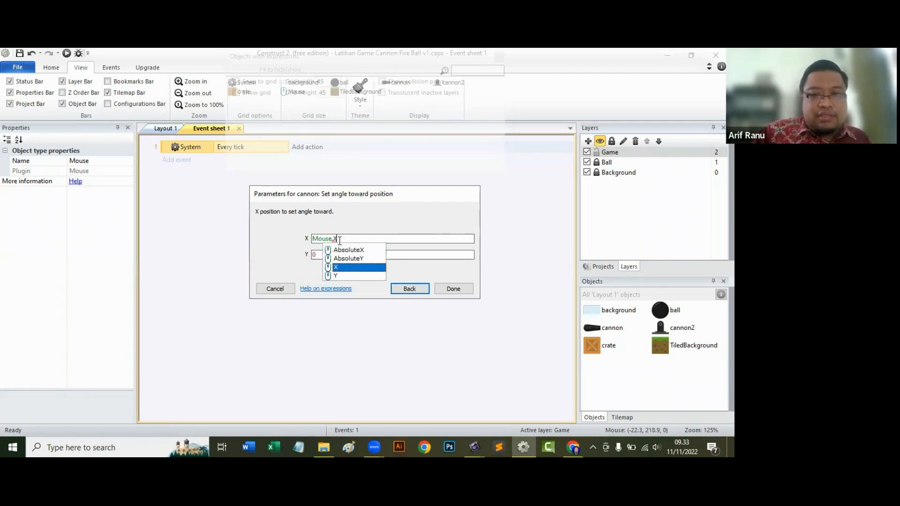
{"action": "left_click", "coordinate": [359, 269]}
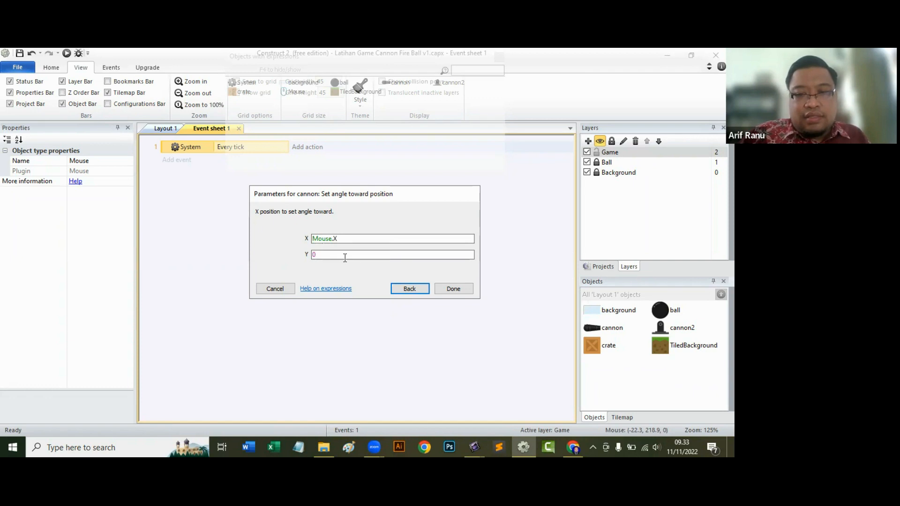
Set the Y position of the cannon's angle target to Mouse.Y and finish the action.
{"action": "left_click", "coordinate": [335, 254]}
{"action": "left_click_drag", "start_coordinate": [335, 254], "coordinate": [305, 257]}
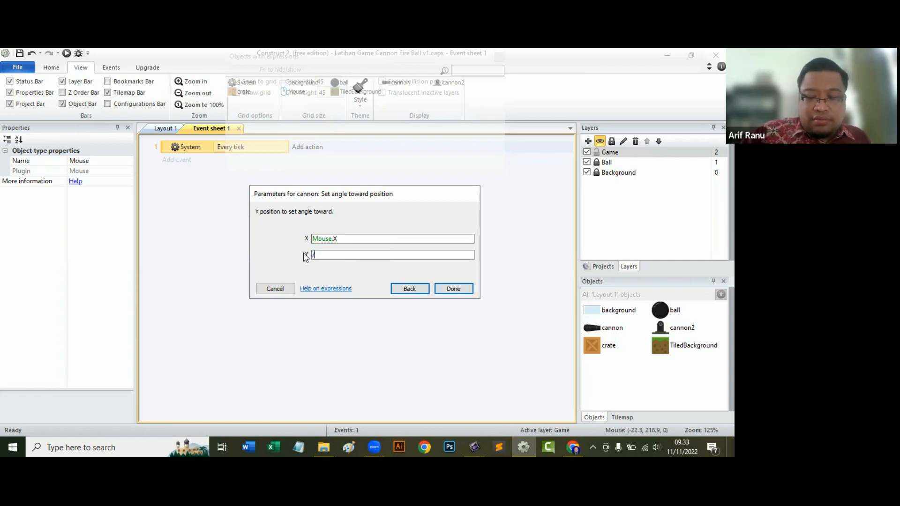
{"action": "type", "text": "mo"}
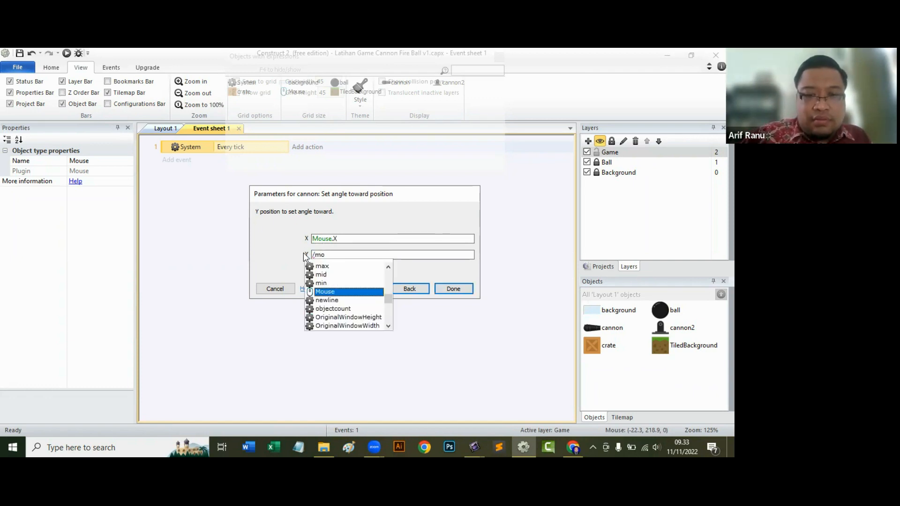
{"action": "key", "text": "BackSpace"}
{"action": "key", "text": "BackSpace"}
{"action": "key", "text": "BackSpace"}
{"action": "type", "text": "mo"}
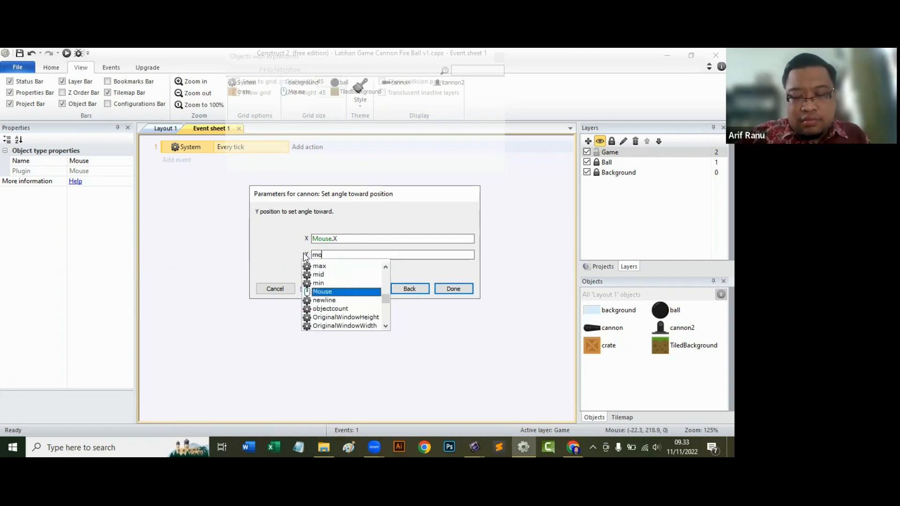
{"action": "type", "text": "use"}
{"action": "left_click", "coordinate": [342, 293]}
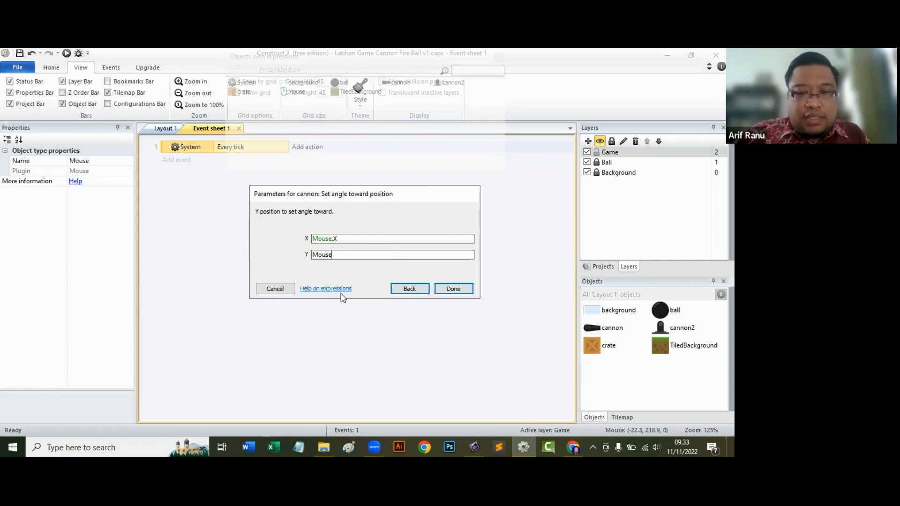
{"action": "type", "text": ".y"}
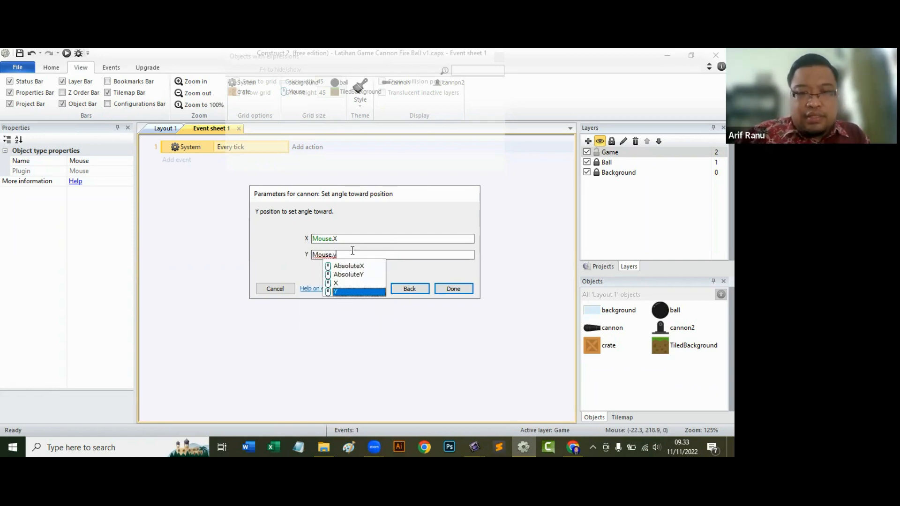
{"action": "left_click", "coordinate": [375, 293]}
{"action": "left_click", "coordinate": [469, 289]}
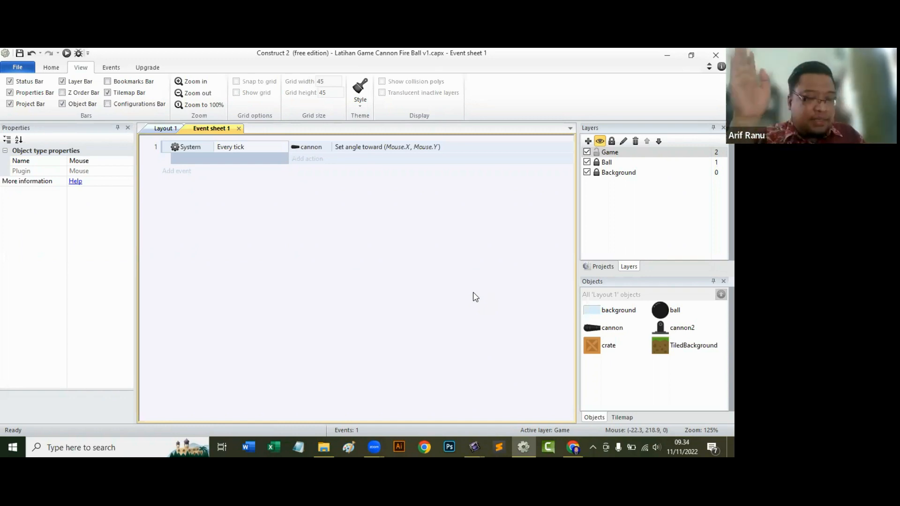
Run Layout 1 in the browser to test the cannon's aiming at the mouse, and close the preview.
{"action": "left_click", "coordinate": [164, 128]}
{"action": "left_click", "coordinate": [67, 53]}
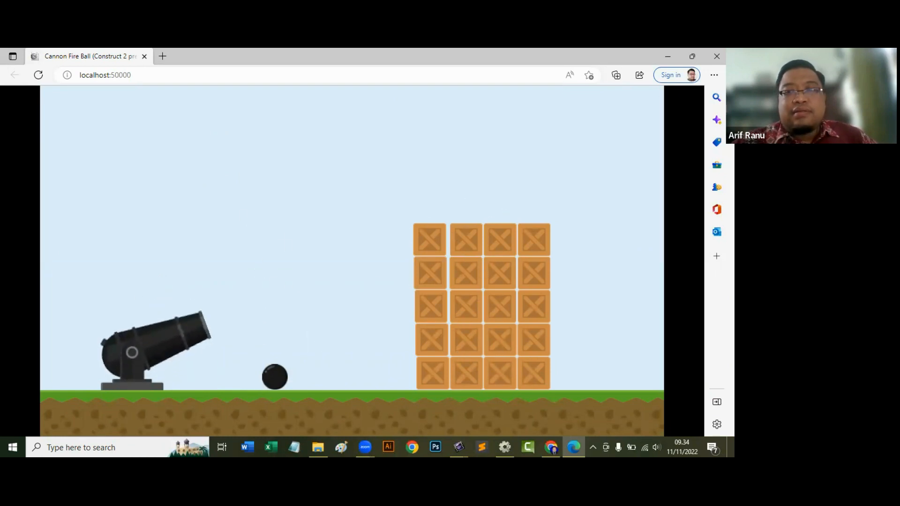
{"action": "left_click", "coordinate": [717, 56]}
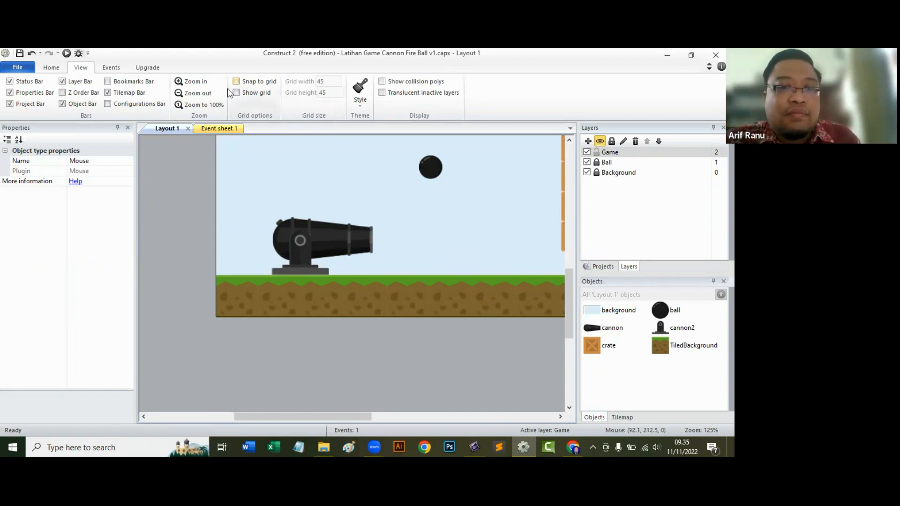
Add a Mouse "On click" event to Event sheet 1 with mouse button Left and click type Clicked.
{"action": "left_click", "coordinate": [213, 128]}
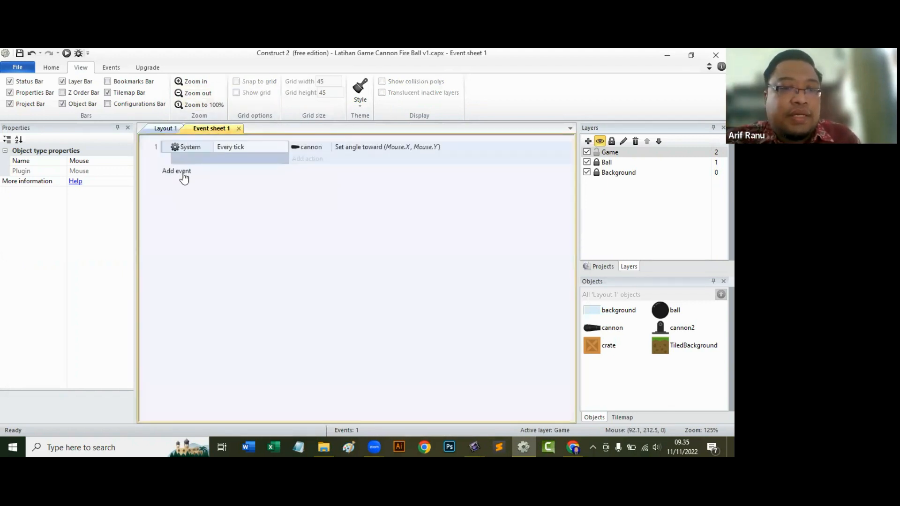
{"action": "left_click", "coordinate": [183, 173]}
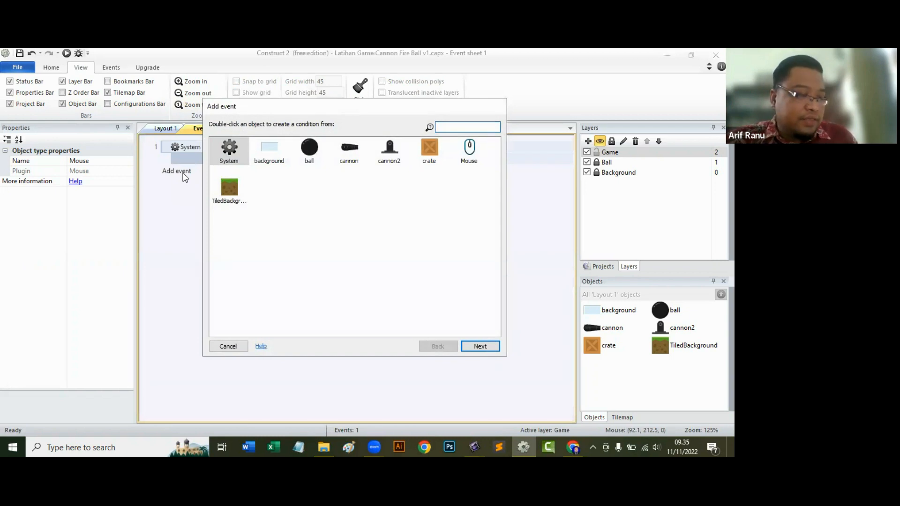
{"action": "left_click", "coordinate": [467, 152]}
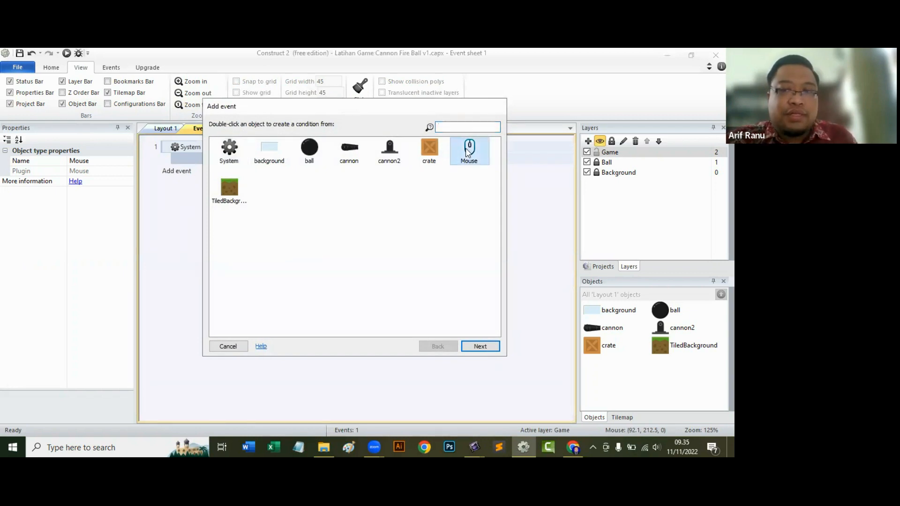
{"action": "left_click", "coordinate": [480, 347]}
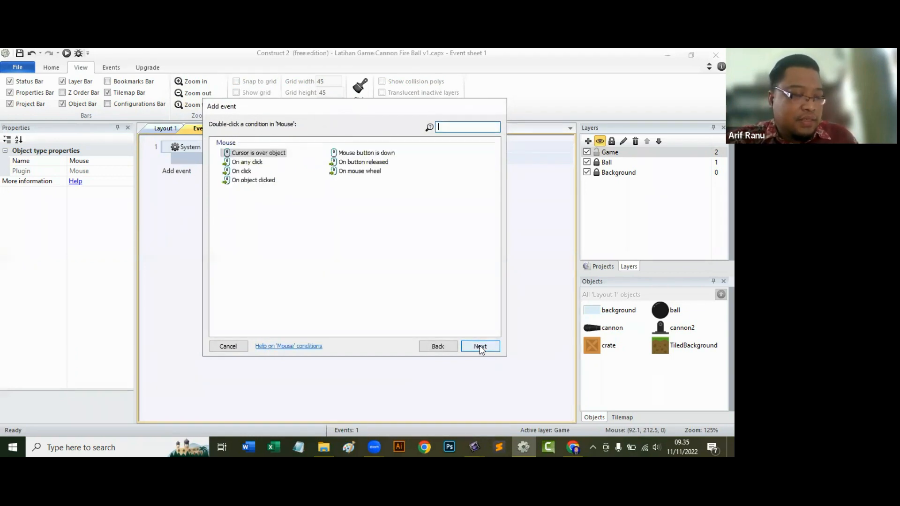
{"action": "left_click", "coordinate": [256, 172]}
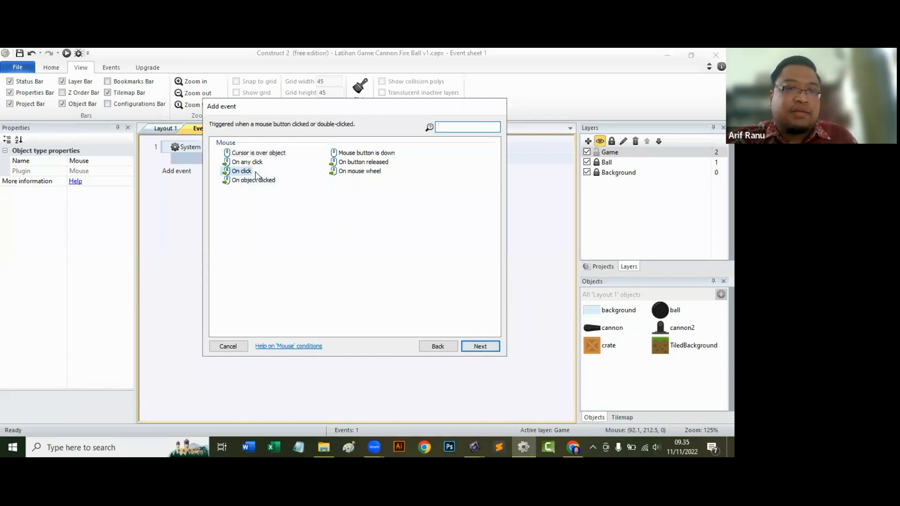
{"action": "left_click", "coordinate": [480, 347]}
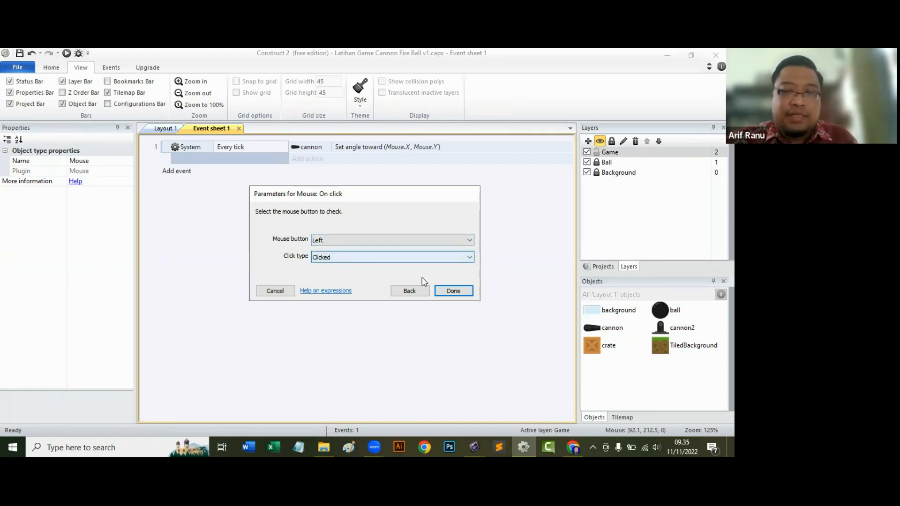
{"action": "left_click", "coordinate": [451, 294]}
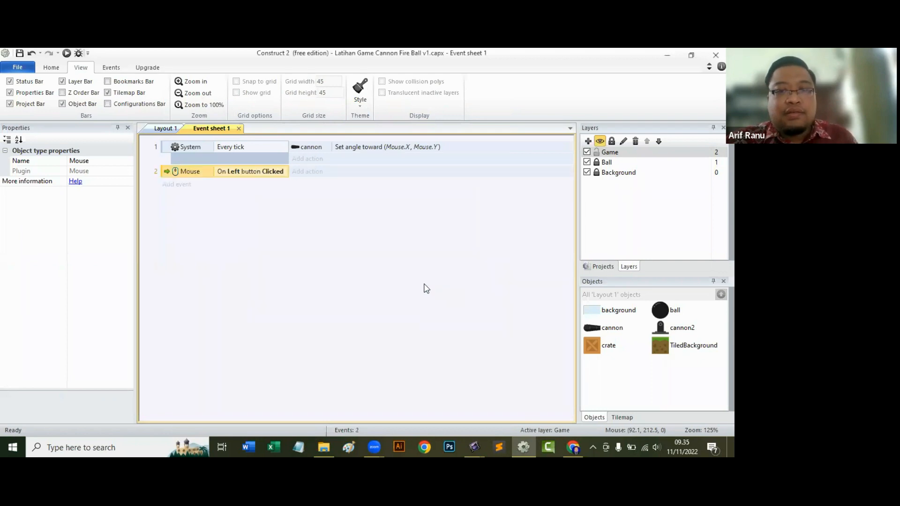
Start an "Apply impulse at angle" action for the ball in the left-button click event.
{"action": "left_click", "coordinate": [316, 173]}
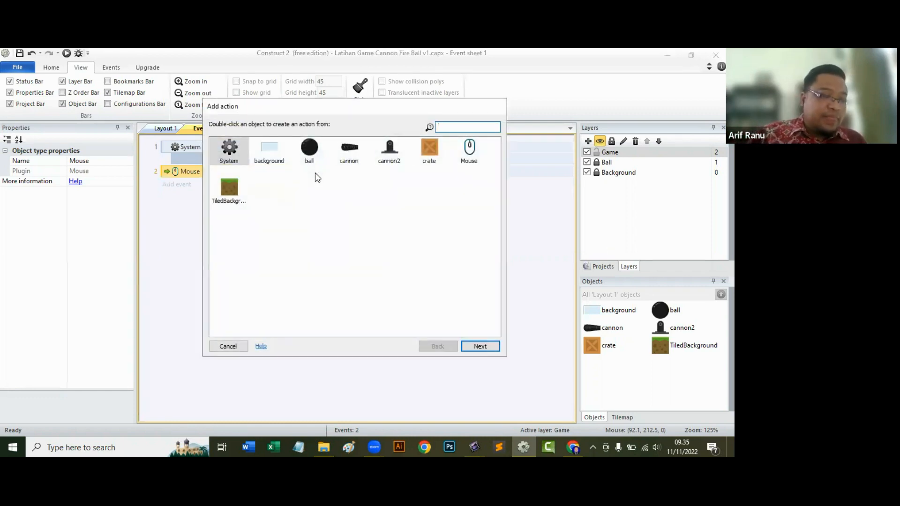
{"action": "left_click", "coordinate": [309, 149]}
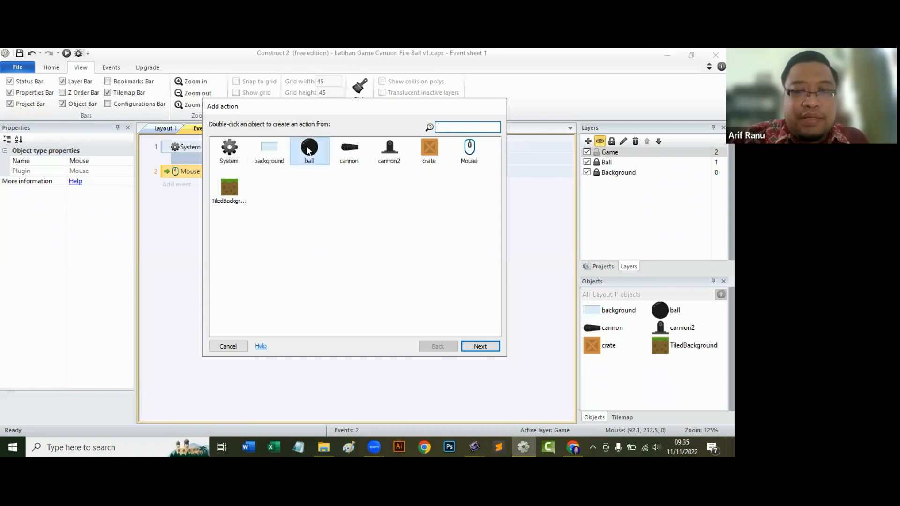
{"action": "left_click", "coordinate": [488, 350]}
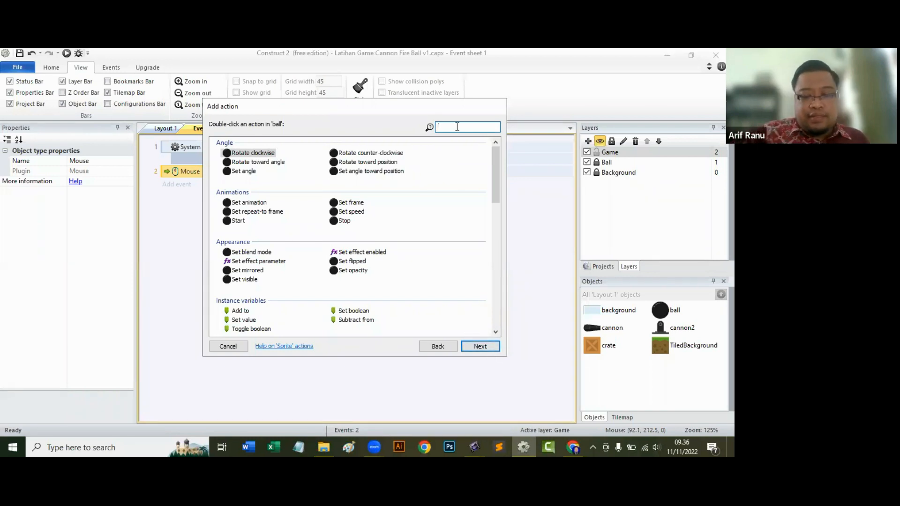
{"action": "type", "text": "appl"}
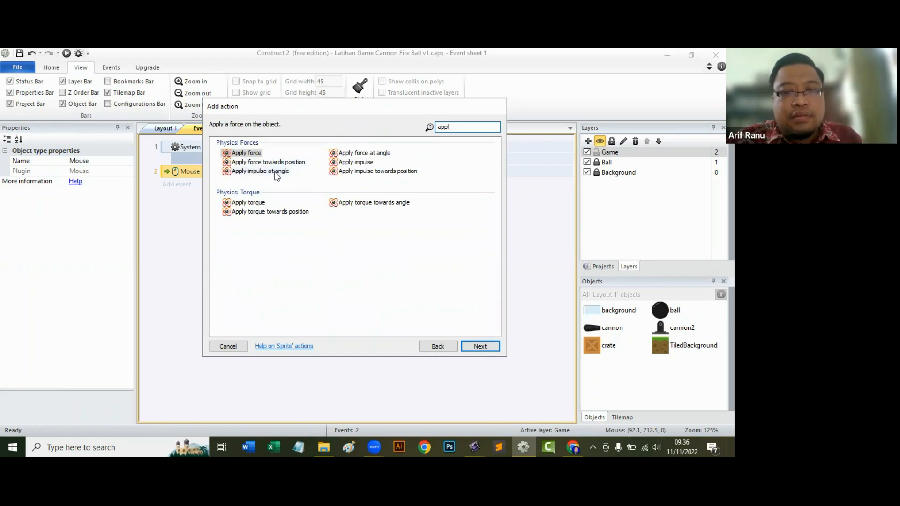
{"action": "left_click", "coordinate": [261, 171]}
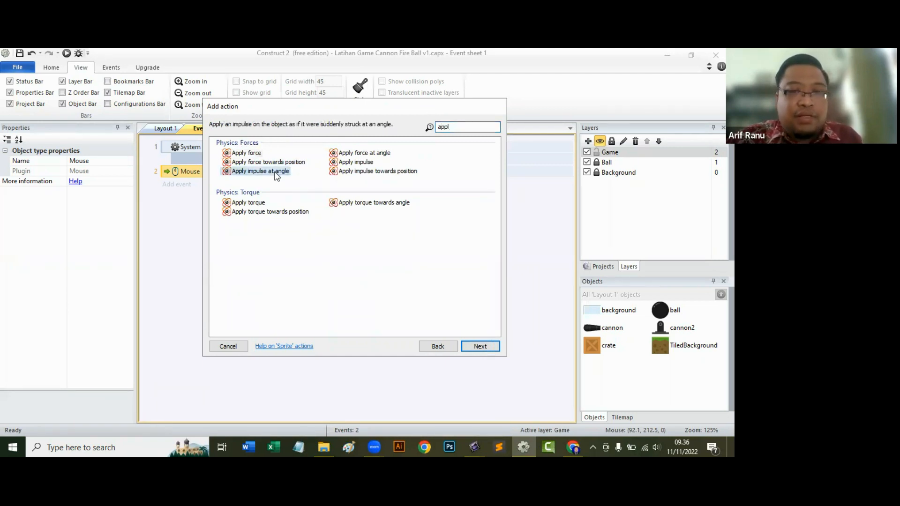
{"action": "left_click", "coordinate": [479, 347]}
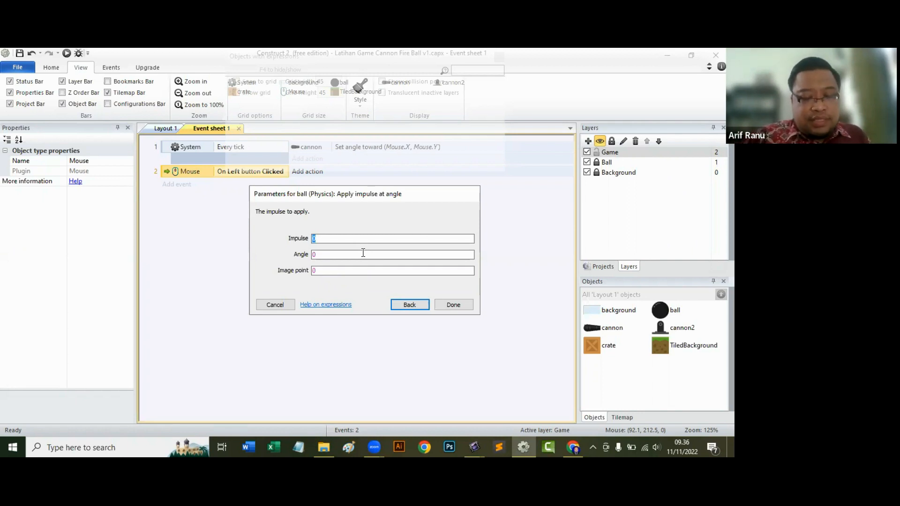
Begin the ball's Impulse expression with distance (Self.X, Self.Y as its first coordinate pair.
{"action": "type", "text": "di"}
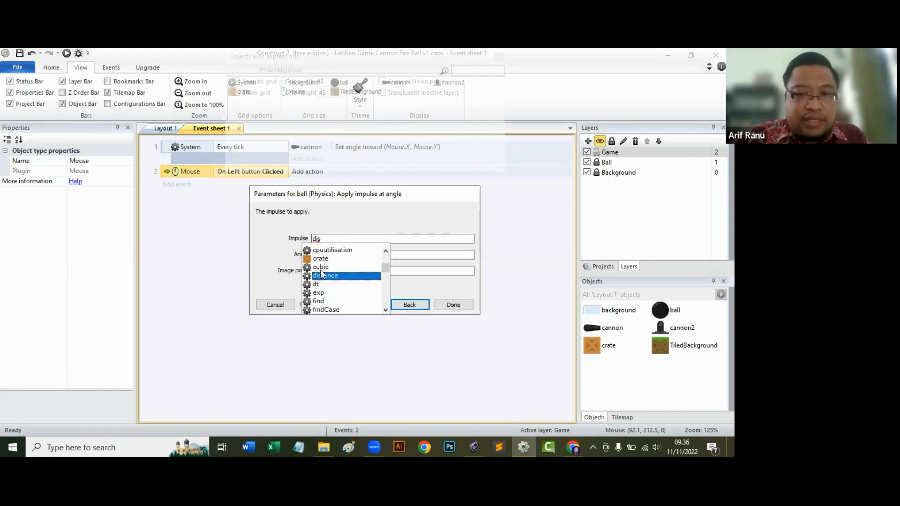
{"action": "type", "text": "s"}
{"action": "left_click", "coordinate": [333, 275]}
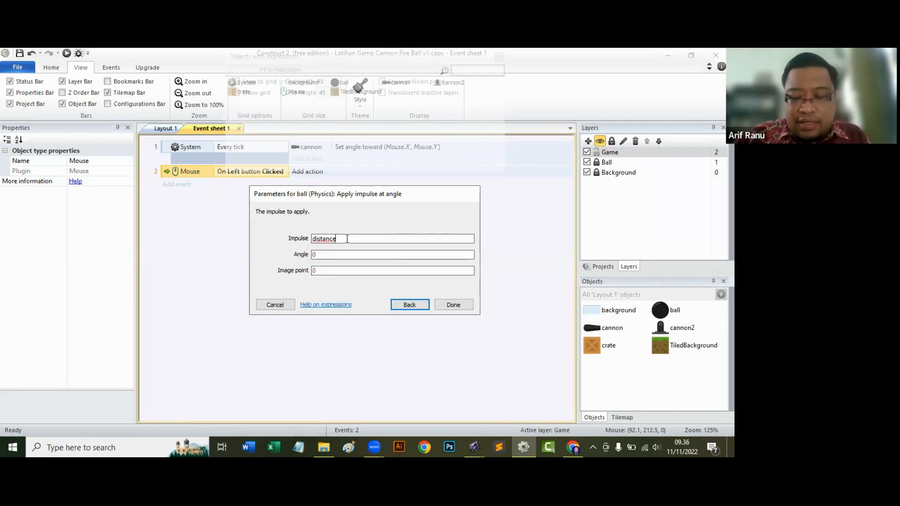
{"action": "type", "text": "("}
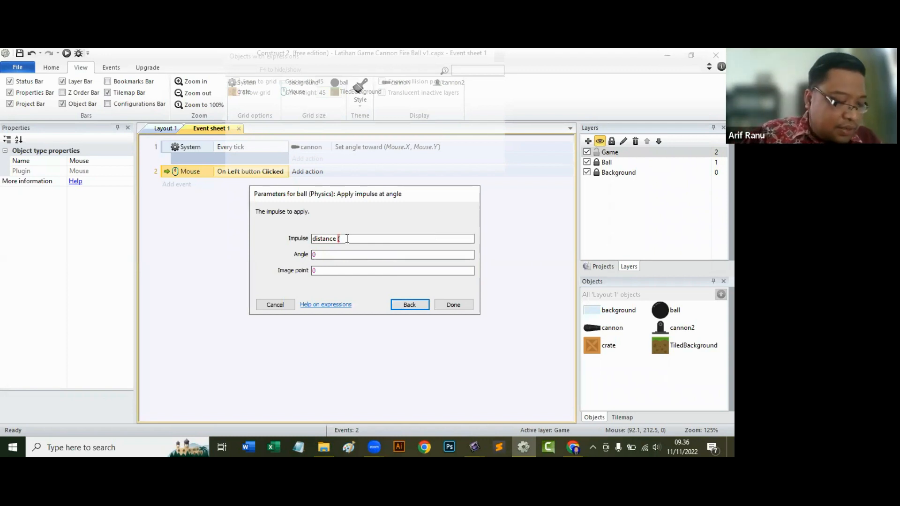
{"action": "type", "text": "self"}
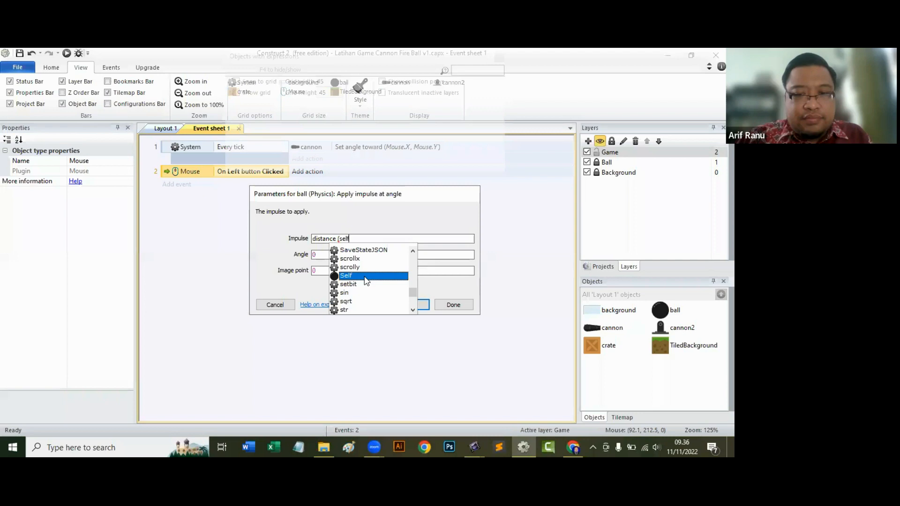
{"action": "left_click", "coordinate": [366, 277]}
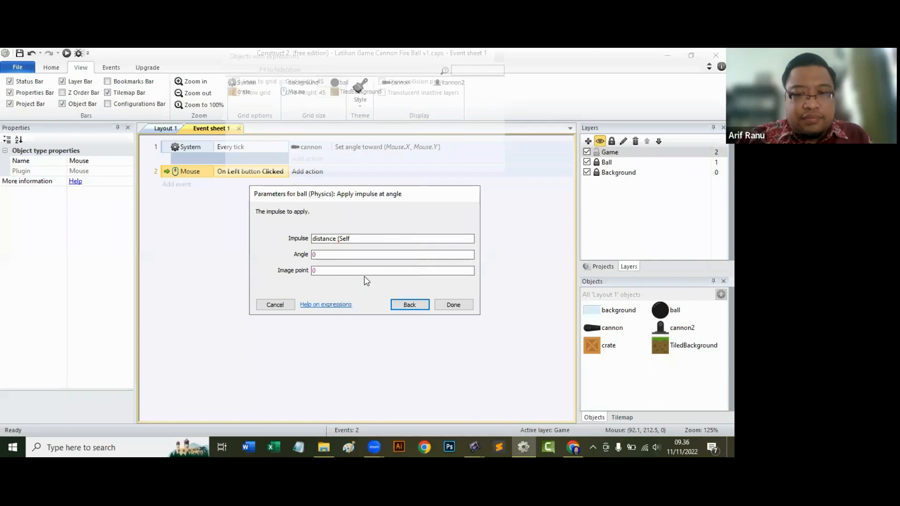
{"action": "type", "text": "."}
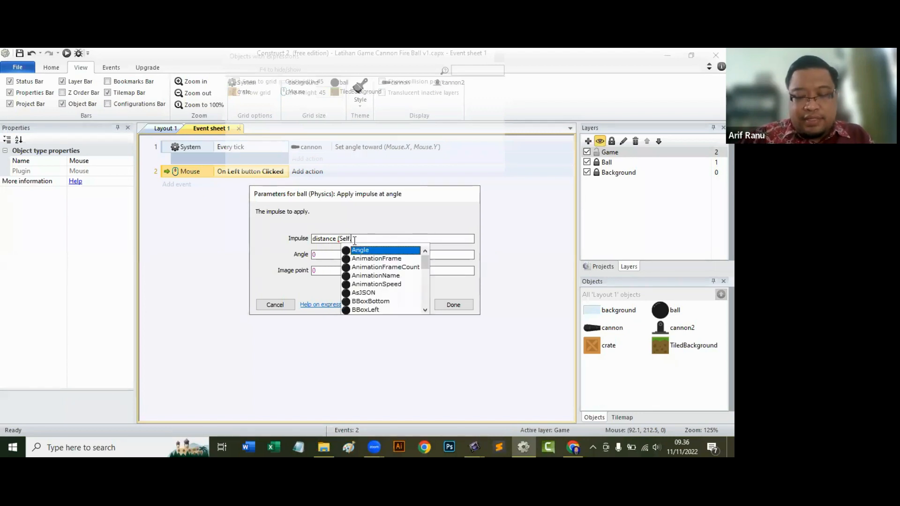
{"action": "type", "text": "X"}
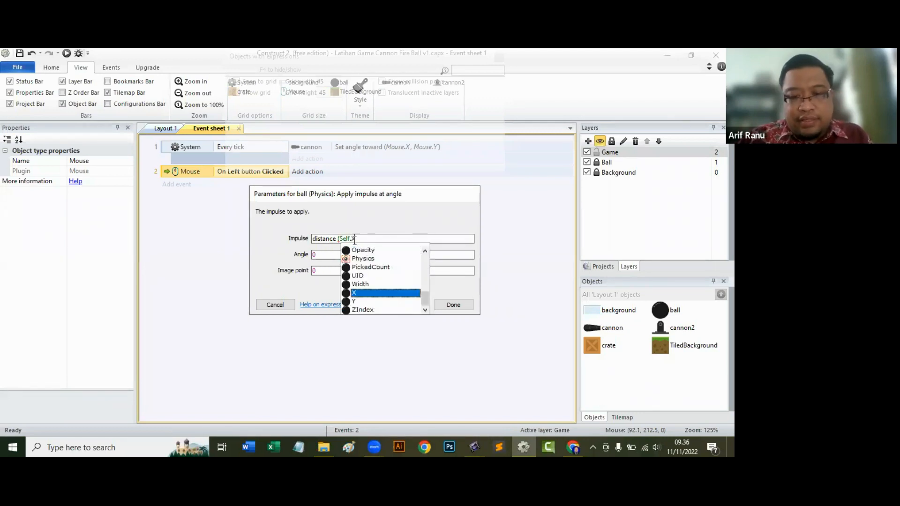
{"action": "left_click", "coordinate": [365, 294]}
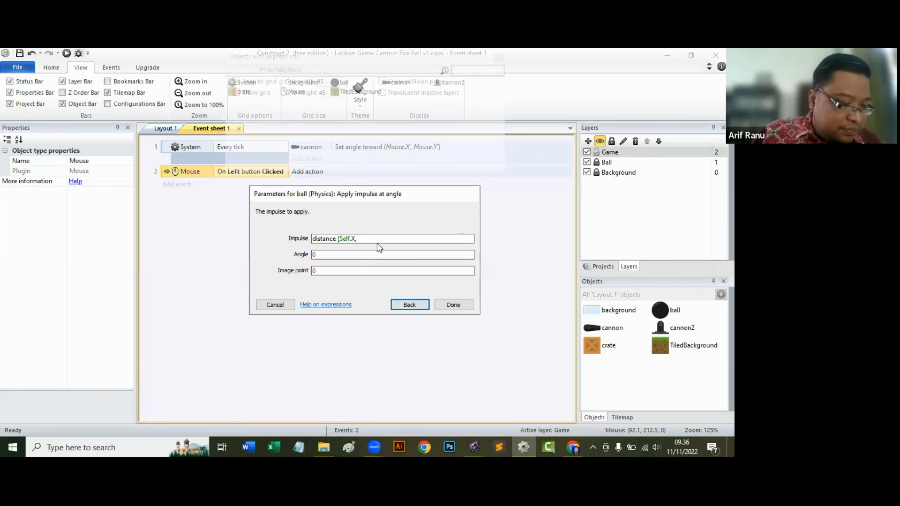
{"action": "type", "text": "Self"}
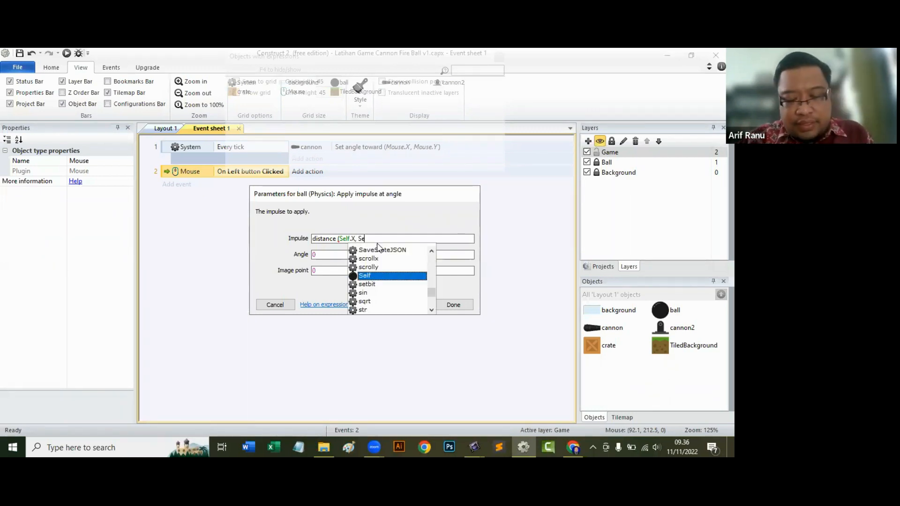
{"action": "type", "text": ".Y"}
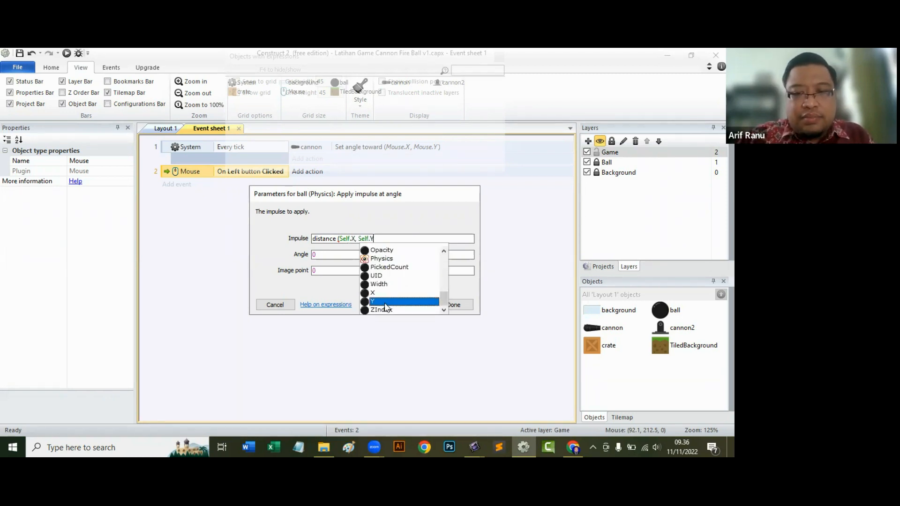
{"action": "left_click", "coordinate": [387, 301]}
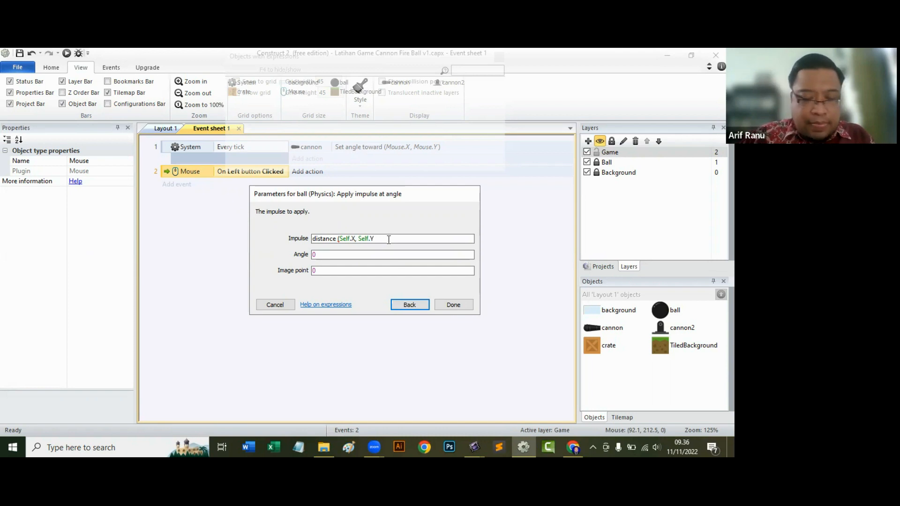
{"action": "type", "text": ","}
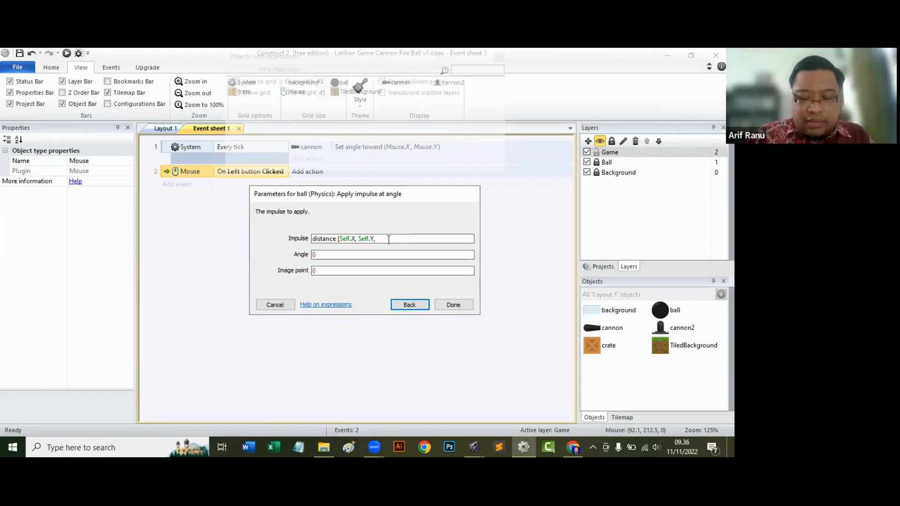
{"action": "type", "text": "Mouse"}
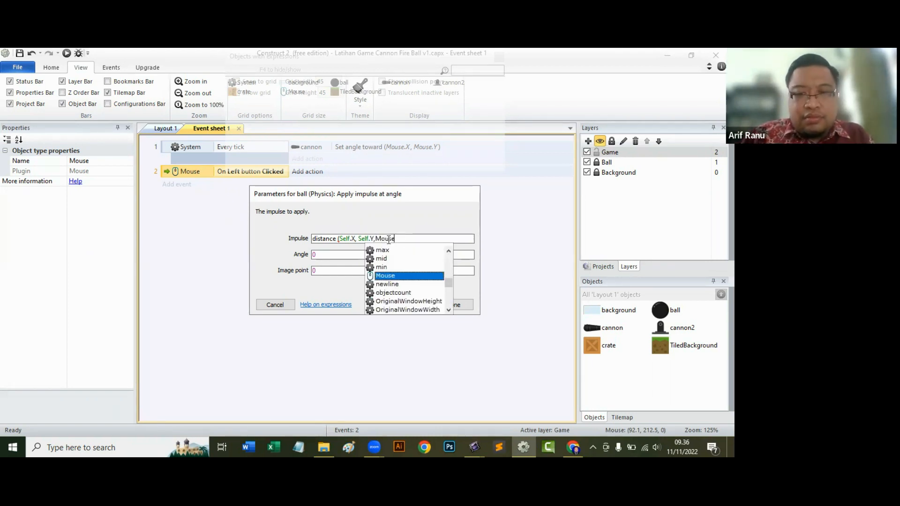
{"action": "double_click", "coordinate": [387, 272]}
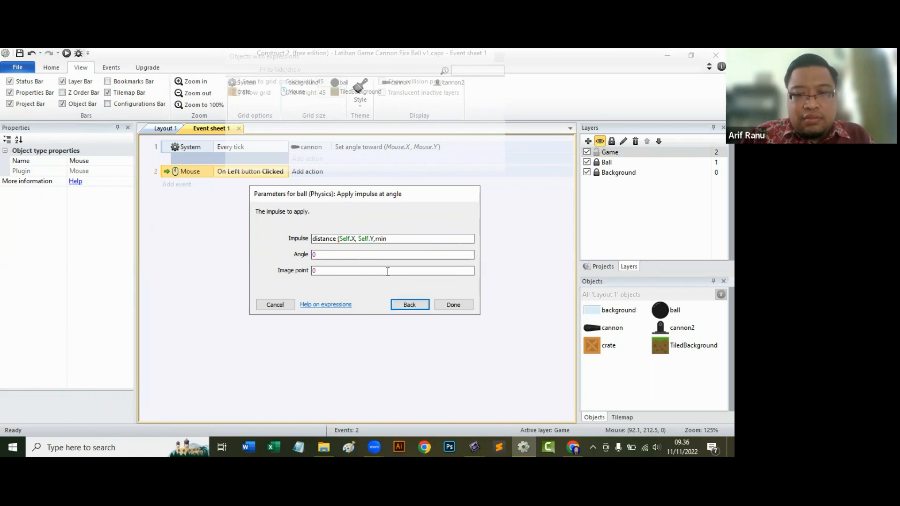
{"action": "key", "text": "BackSpace"}
{"action": "key", "text": "BackSpace"}
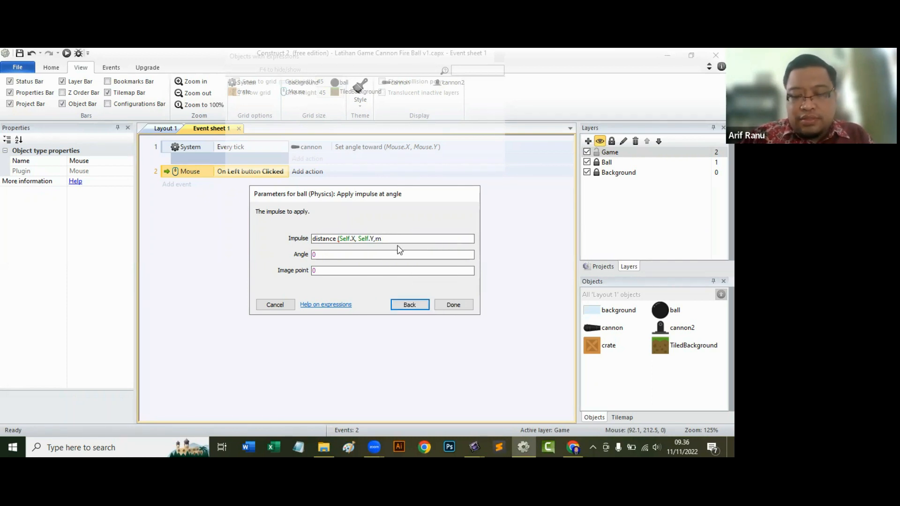
{"action": "type", "text": "ous"}
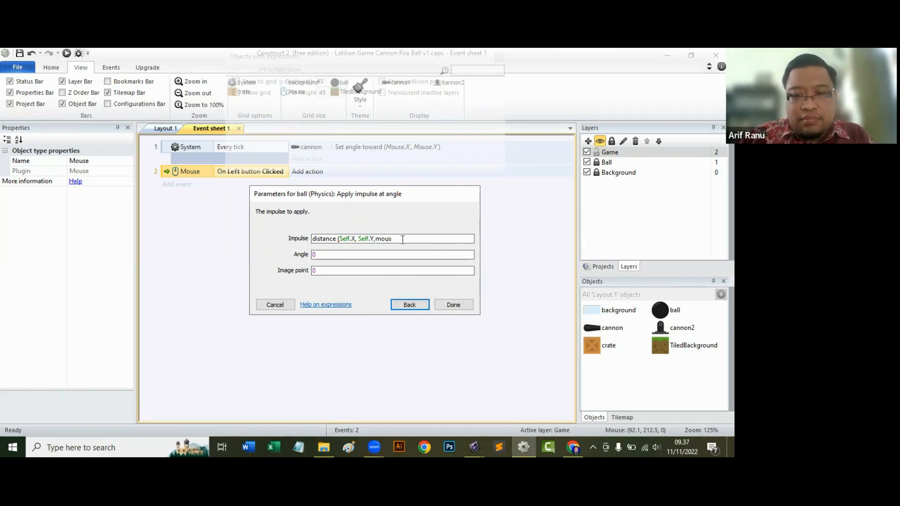
{"action": "type", "text": "e"}
{"action": "key", "text": "BackSpace"}
{"action": "key", "text": "BackSpace"}
{"action": "key", "text": "BackSpace"}
{"action": "key", "text": "BackSpace"}
{"action": "key", "text": "BackSpace"}
{"action": "key", "text": "BackSpace"}
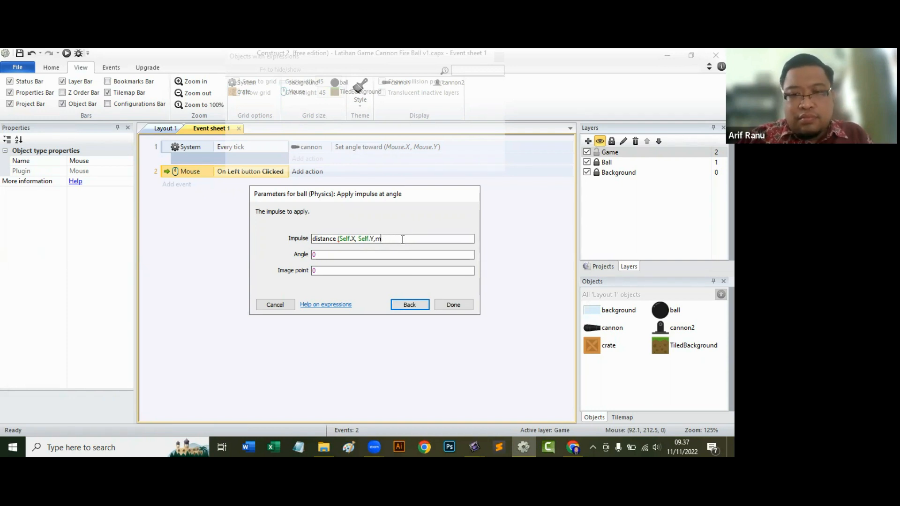
Complete the ball's Impulse expression with Mouse.X, Mouse.Y as the second coordinate pair, divided by 20.
{"action": "type", "text": ", Mou"}
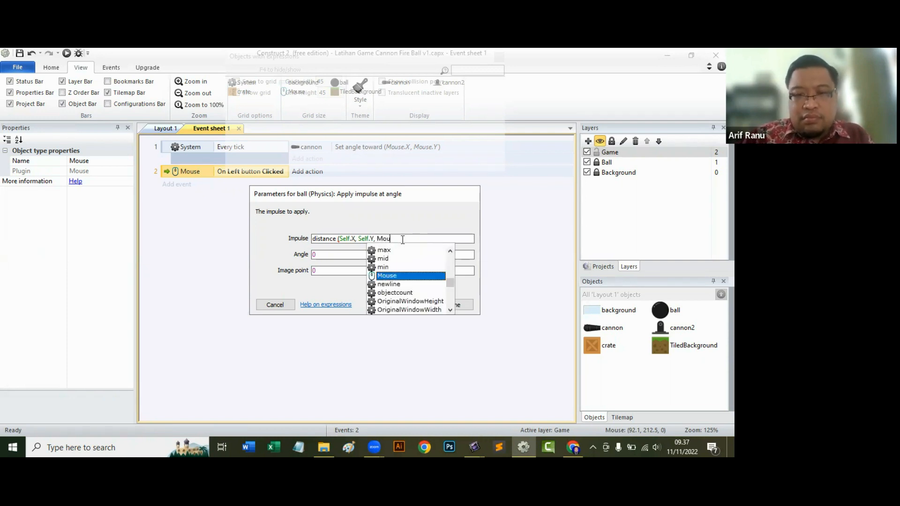
{"action": "left_click", "coordinate": [396, 275]}
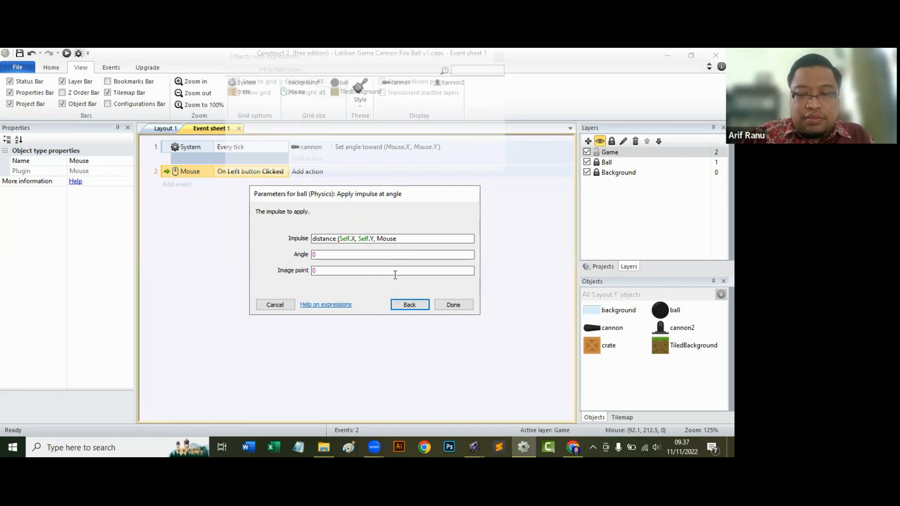
{"action": "type", "text": ".X"}
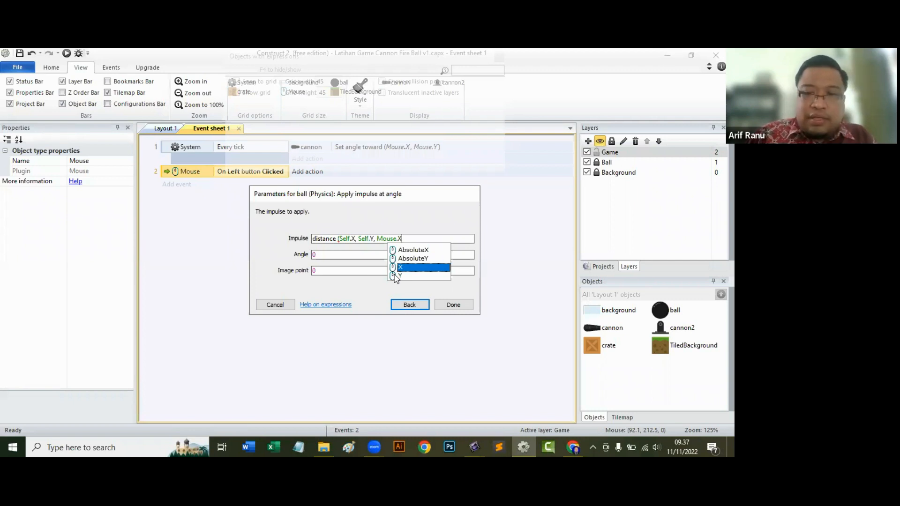
{"action": "type", "text": ", Mouse"}
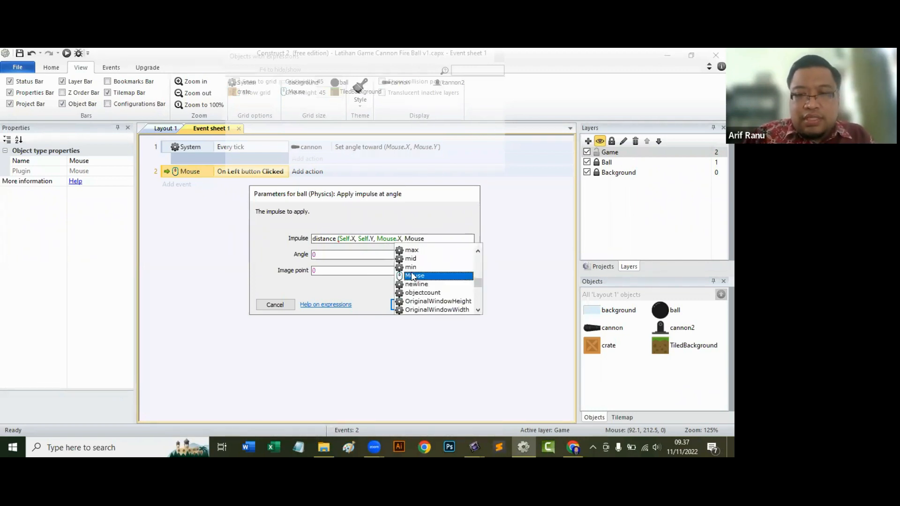
{"action": "double_click", "coordinate": [412, 274]}
{"action": "type", "text": ".Y"}
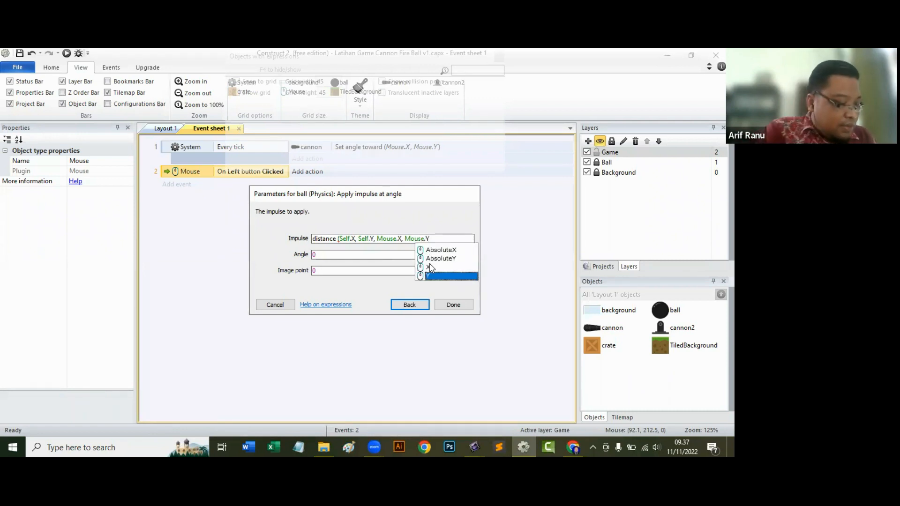
{"action": "type", "text": ")"}
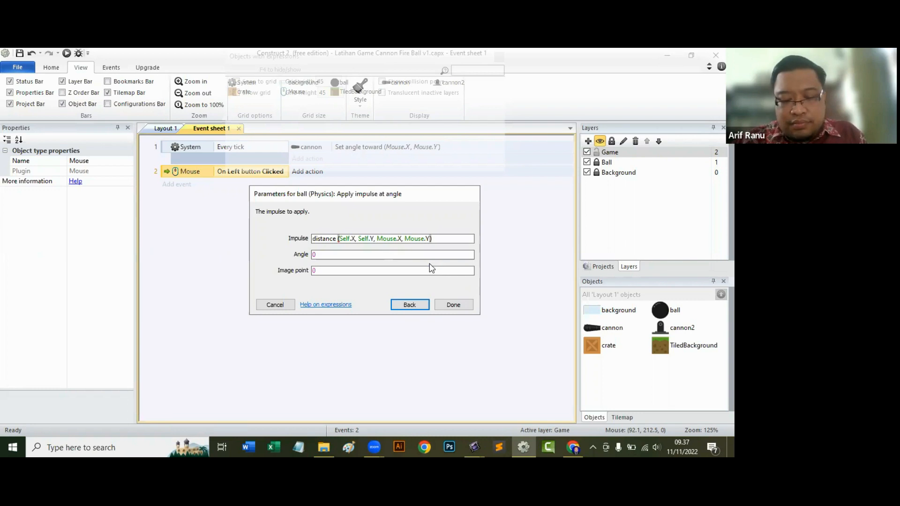
{"action": "type", "text": "/20"}
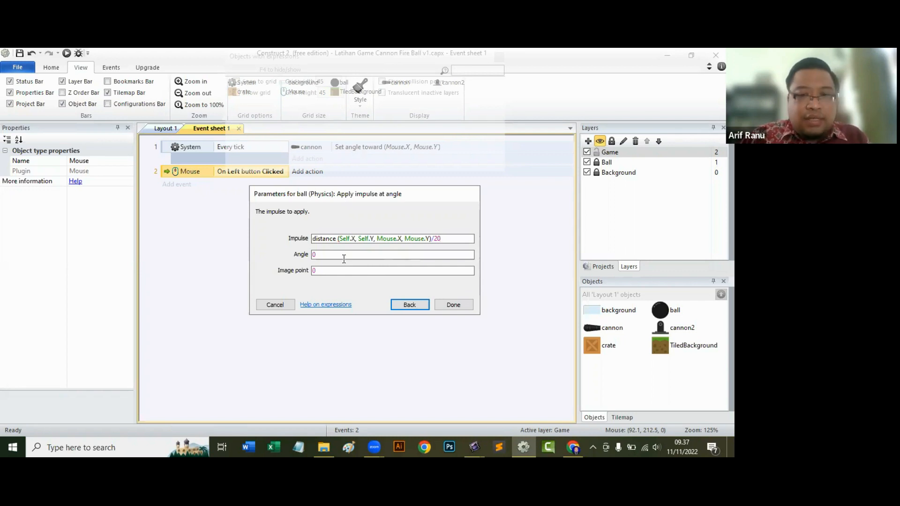
Set the impulse Angle to cannon.Angle, keep image point 0, and finish the ball's action.
{"action": "left_click", "coordinate": [344, 255]}
{"action": "type", "text": "c"}
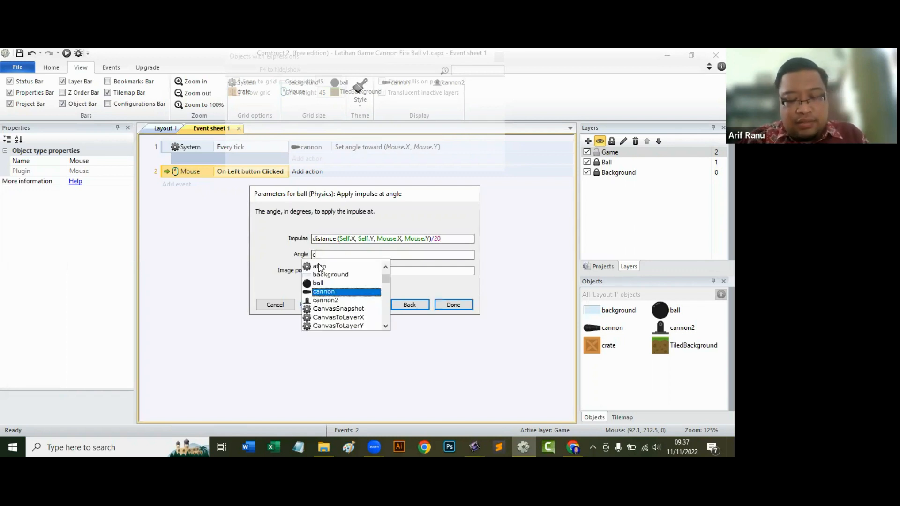
{"action": "type", "text": "an"}
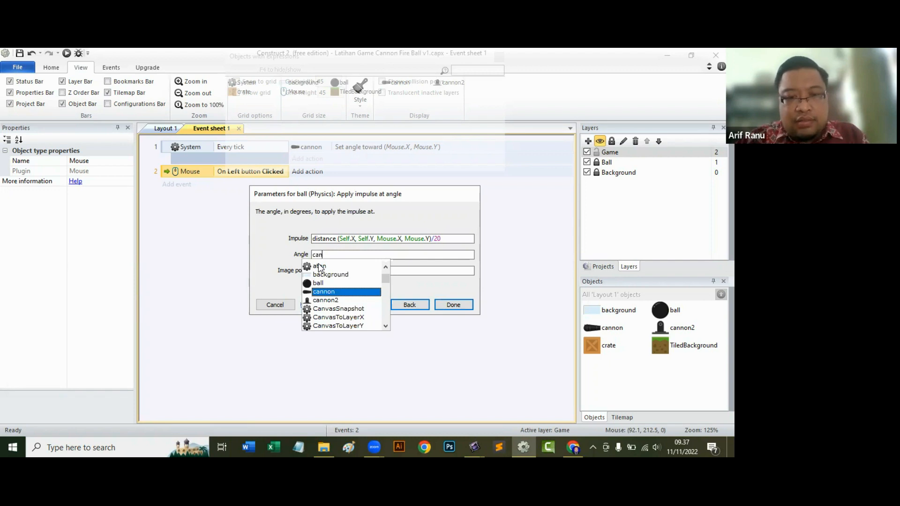
{"action": "left_click", "coordinate": [331, 292]}
{"action": "type", "text": ".an"}
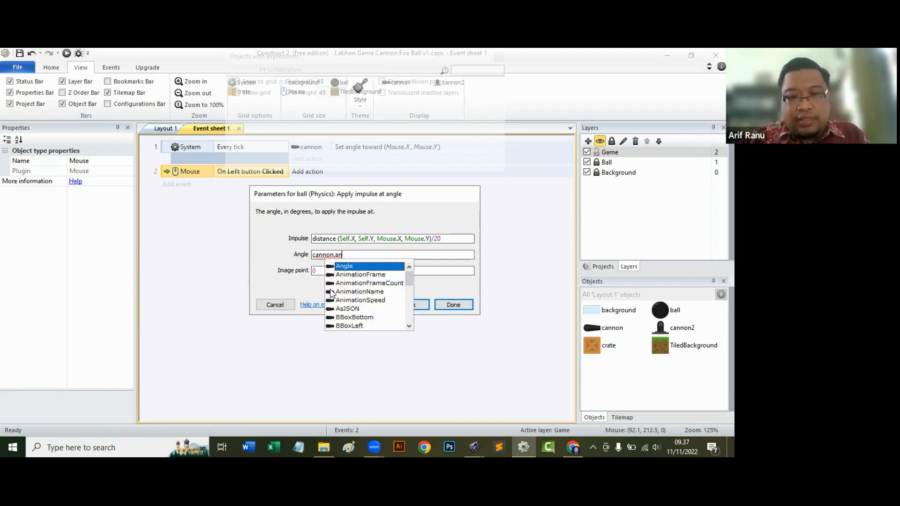
{"action": "left_click", "coordinate": [357, 266]}
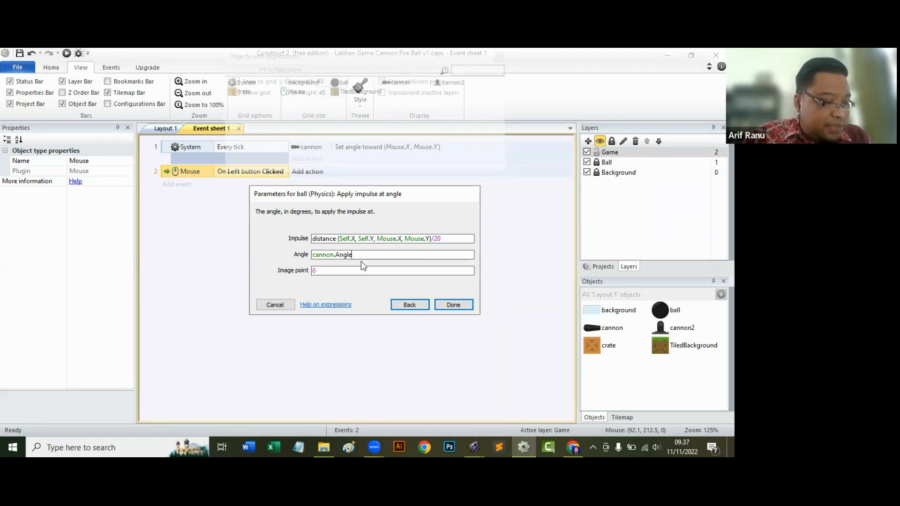
{"action": "left_click", "coordinate": [350, 272]}
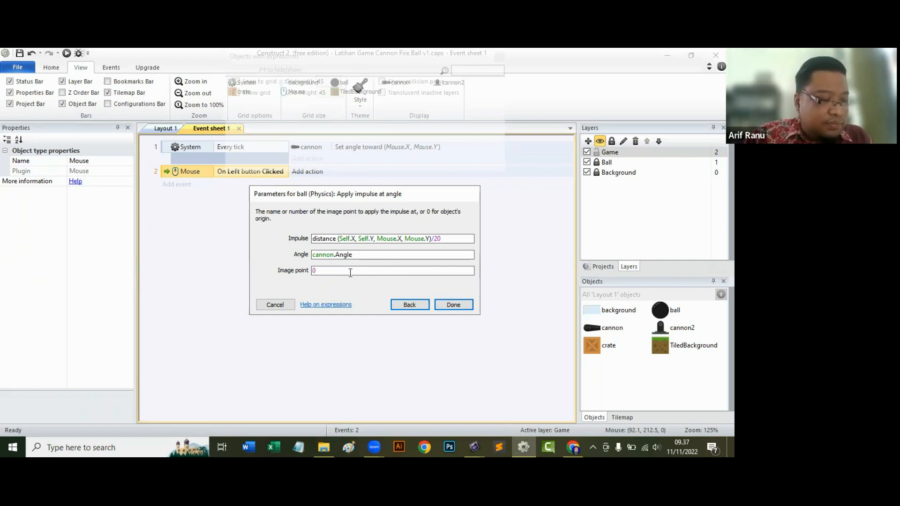
{"action": "left_click", "coordinate": [448, 305]}
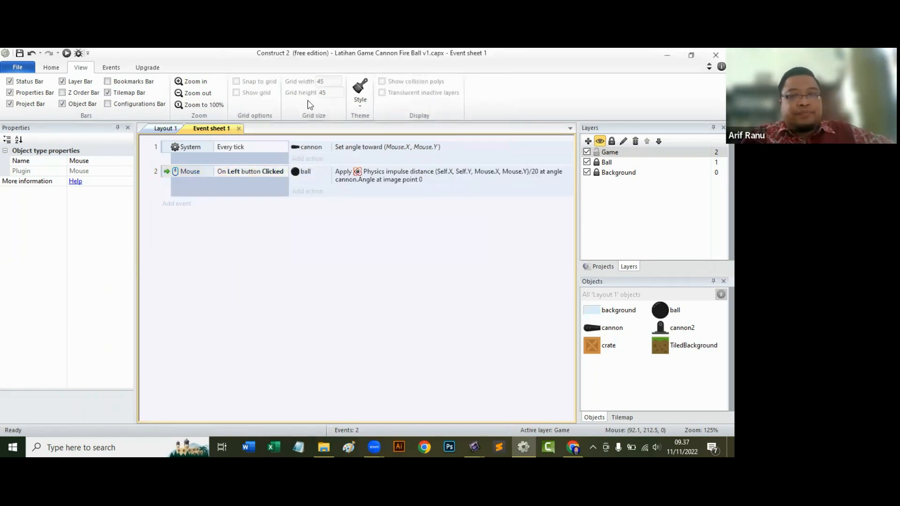
Run the layout in the browser, test launching the ball at the crates, and close the preview.
{"action": "left_click", "coordinate": [66, 53]}
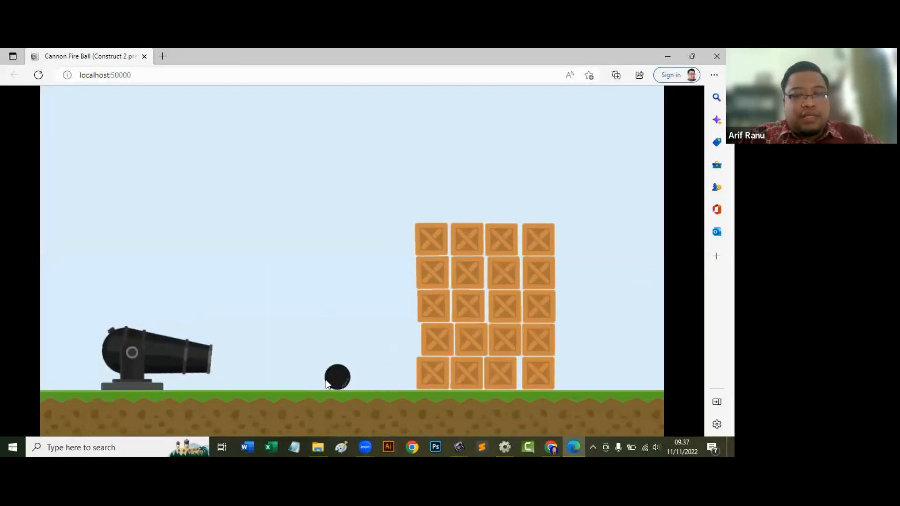
{"action": "left_click", "coordinate": [330, 357]}
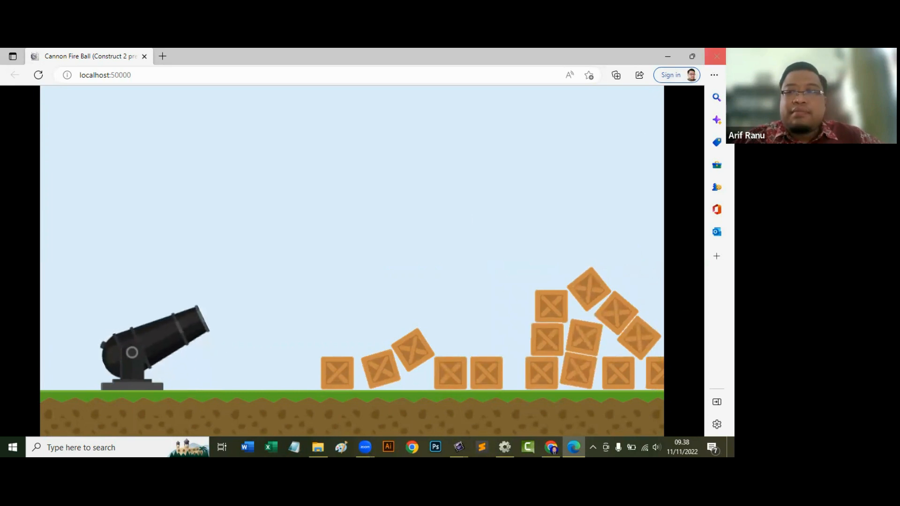
{"action": "left_click", "coordinate": [717, 57]}
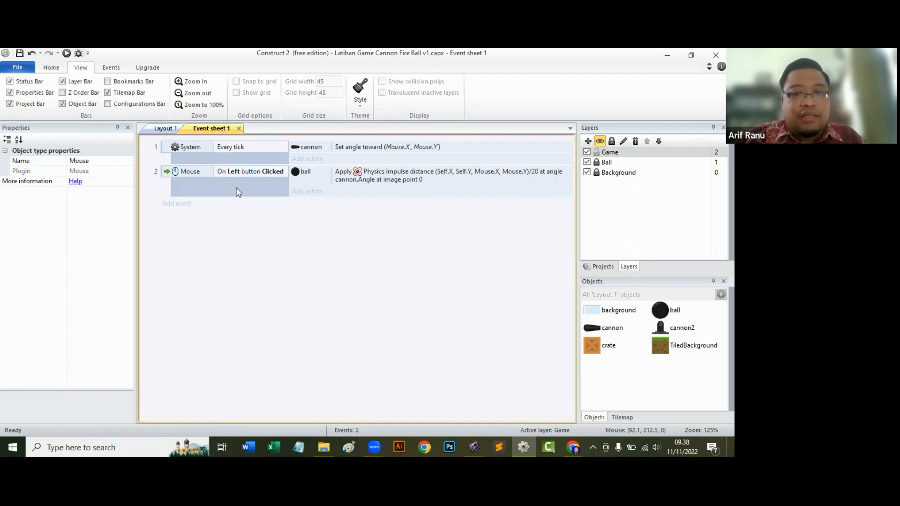
Add a System "On start of layout" event to Event sheet 1.
{"action": "left_click", "coordinate": [183, 205]}
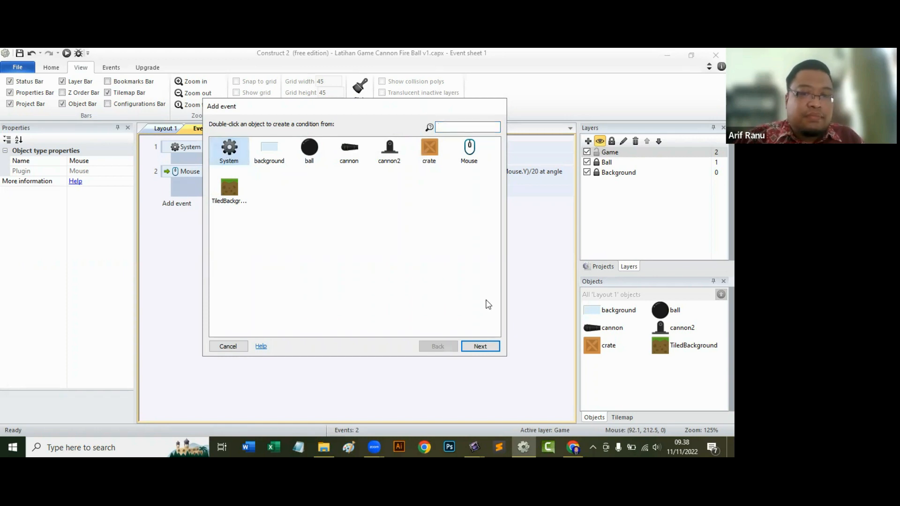
{"action": "left_click", "coordinate": [478, 347]}
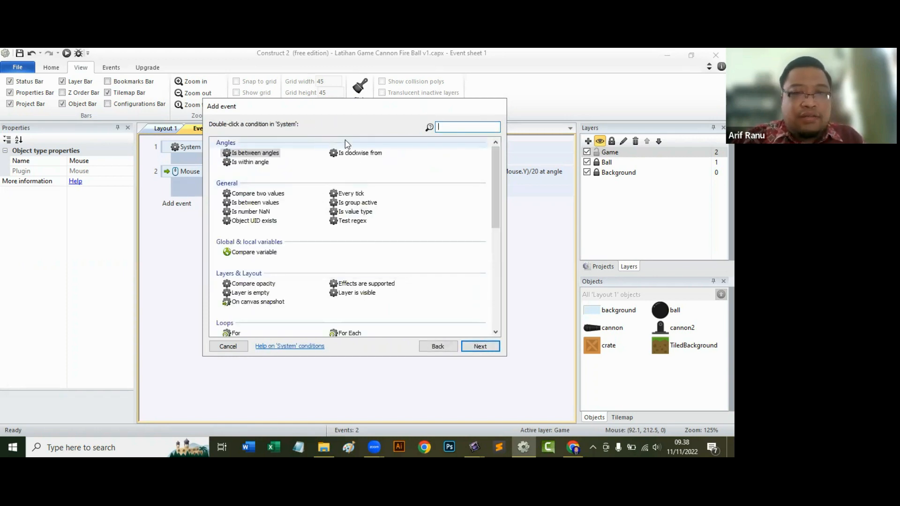
{"action": "type", "text": "on st"}
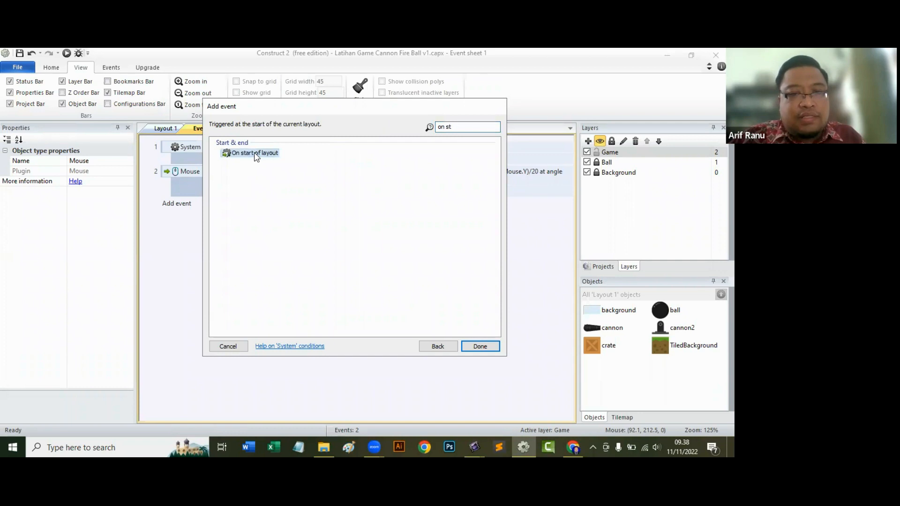
{"action": "double_click", "coordinate": [254, 155]}
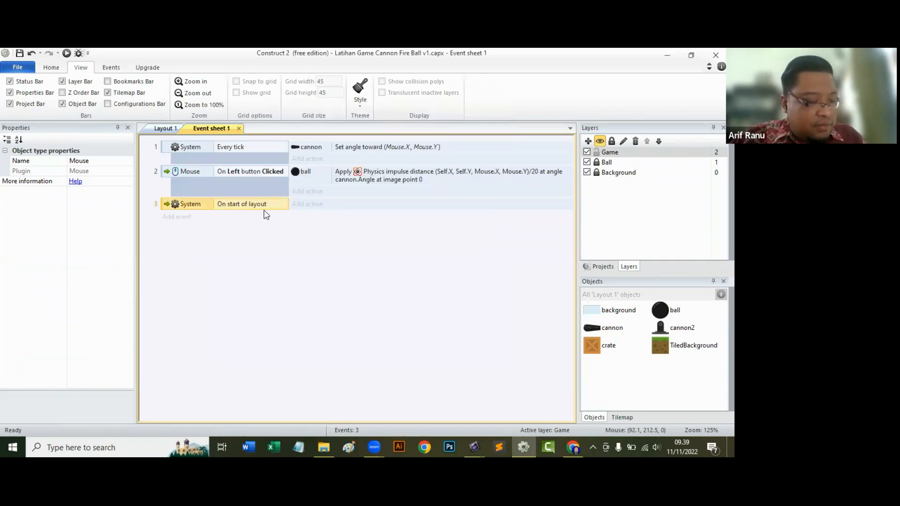
Add a Destroy action for the ball to the "On start of layout" event.
{"action": "left_click", "coordinate": [305, 205]}
{"action": "left_click", "coordinate": [311, 153]}
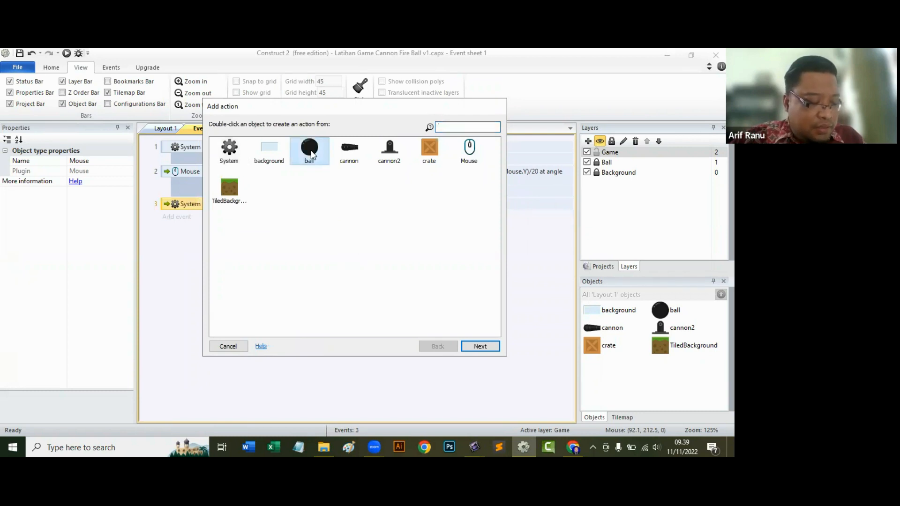
{"action": "left_click", "coordinate": [480, 347]}
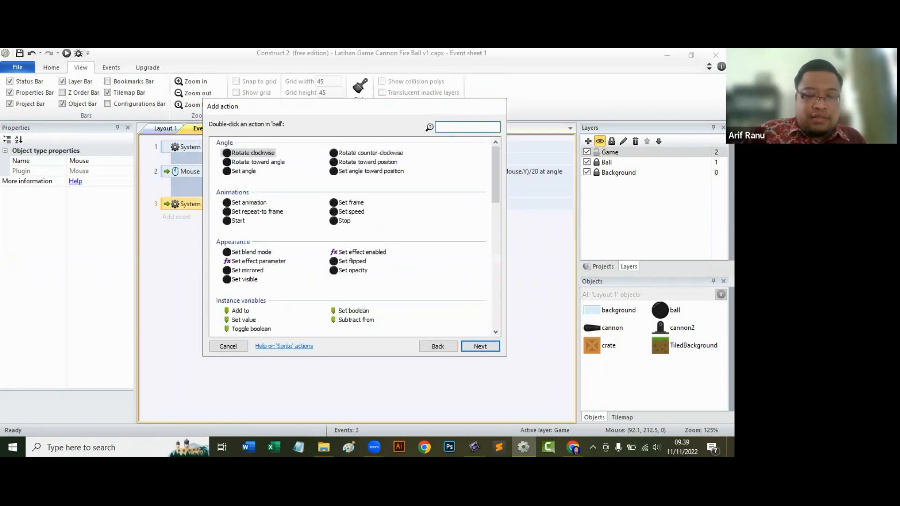
{"action": "type", "text": "des"}
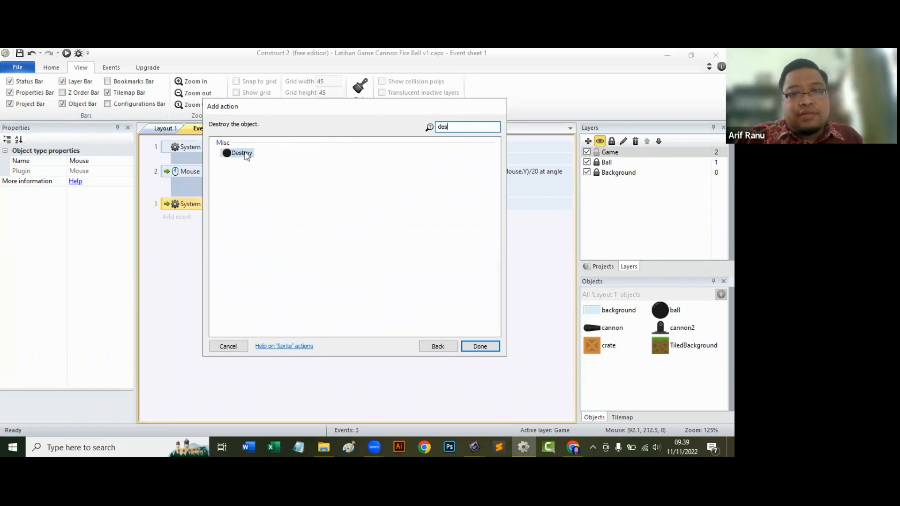
{"action": "left_click", "coordinate": [492, 347]}
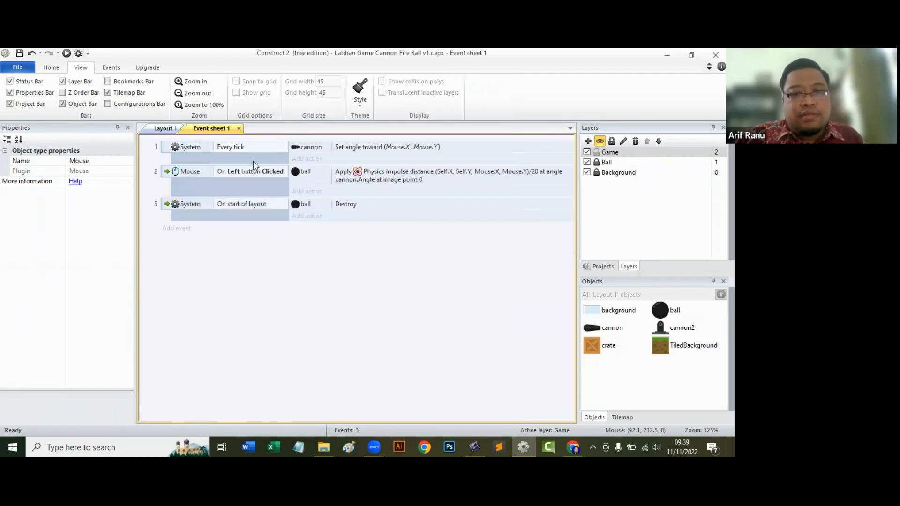
{"action": "left_click", "coordinate": [196, 144]}
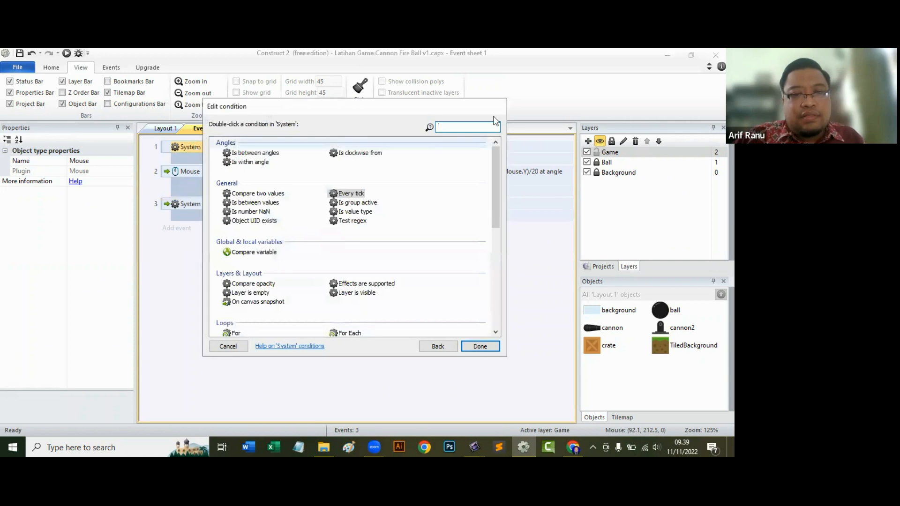
{"action": "left_click", "coordinate": [439, 347]}
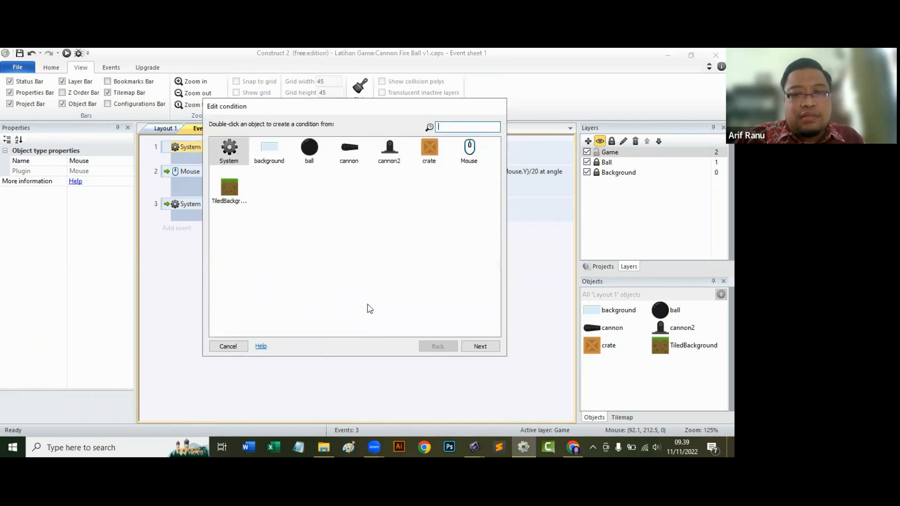
{"action": "left_click", "coordinate": [228, 347]}
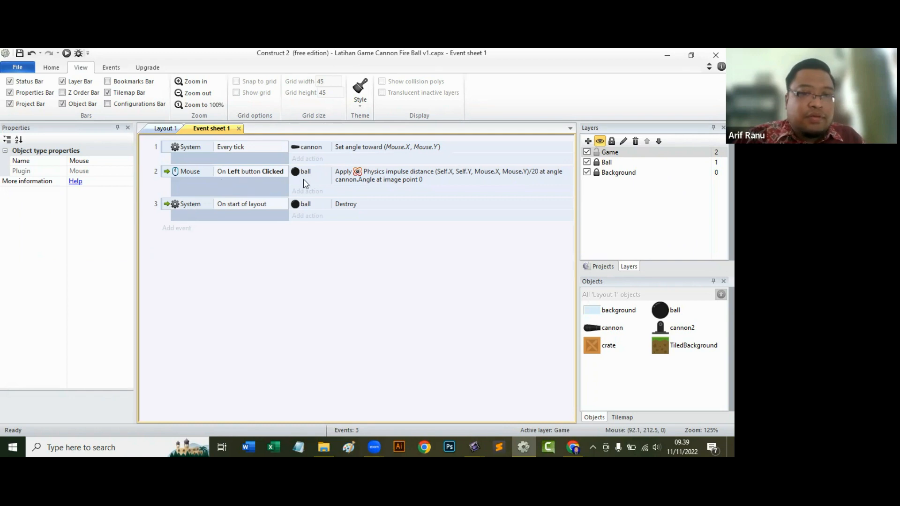
Start a "Spawn another object" action for the cannon in the left-button click event.
{"action": "left_click", "coordinate": [304, 196]}
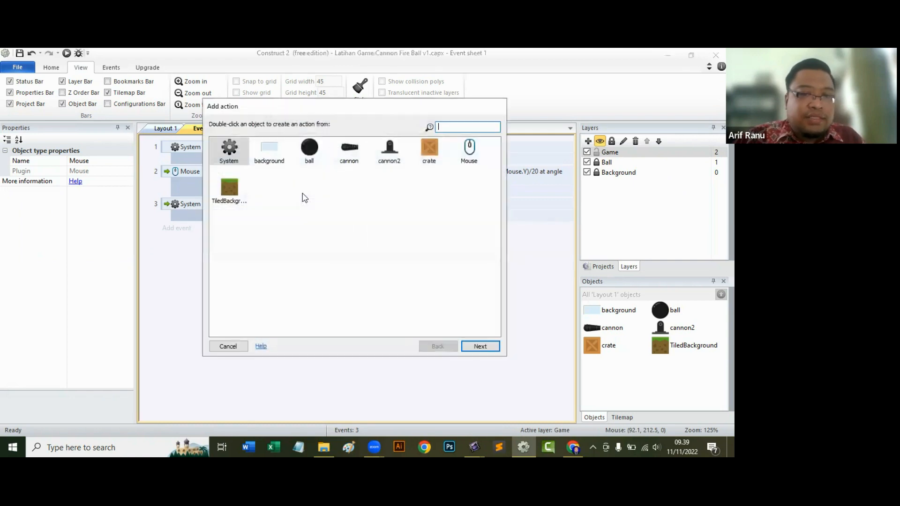
{"action": "left_click", "coordinate": [349, 153]}
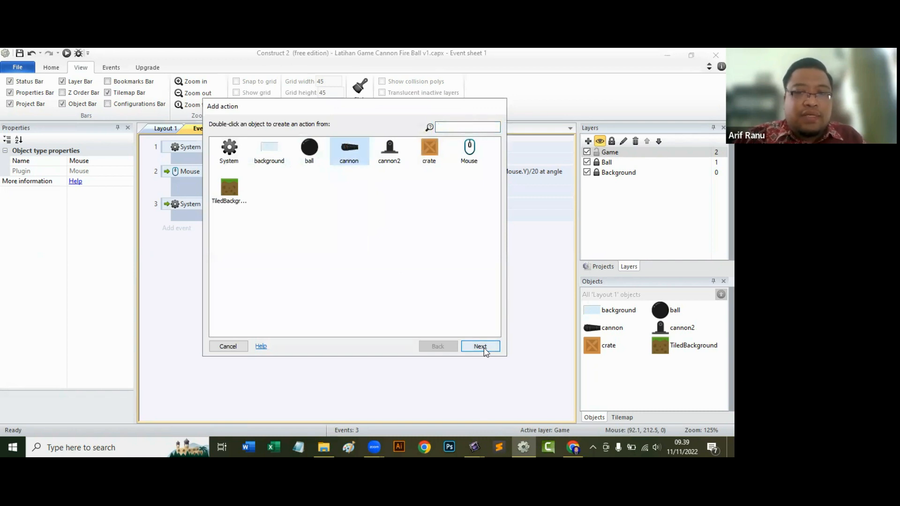
{"action": "left_click", "coordinate": [480, 347]}
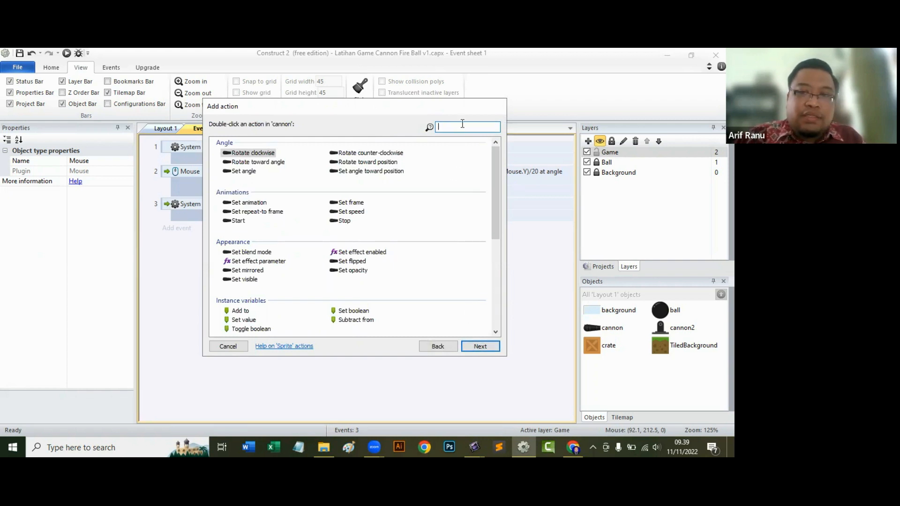
{"action": "type", "text": "sp"}
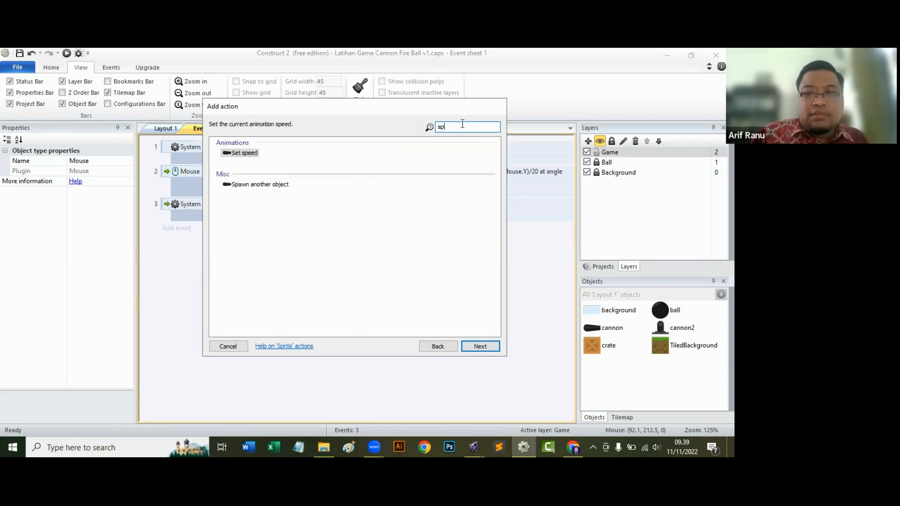
{"action": "left_click", "coordinate": [271, 184]}
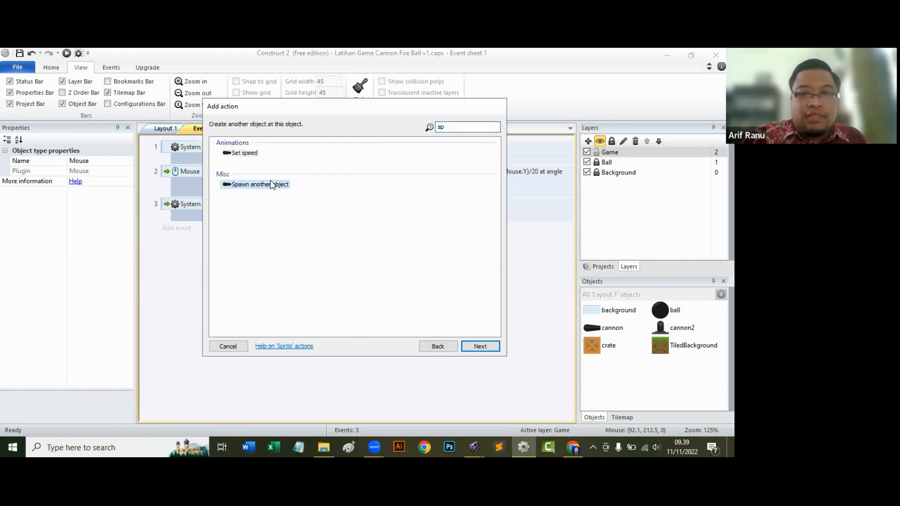
{"action": "left_click", "coordinate": [481, 347]}
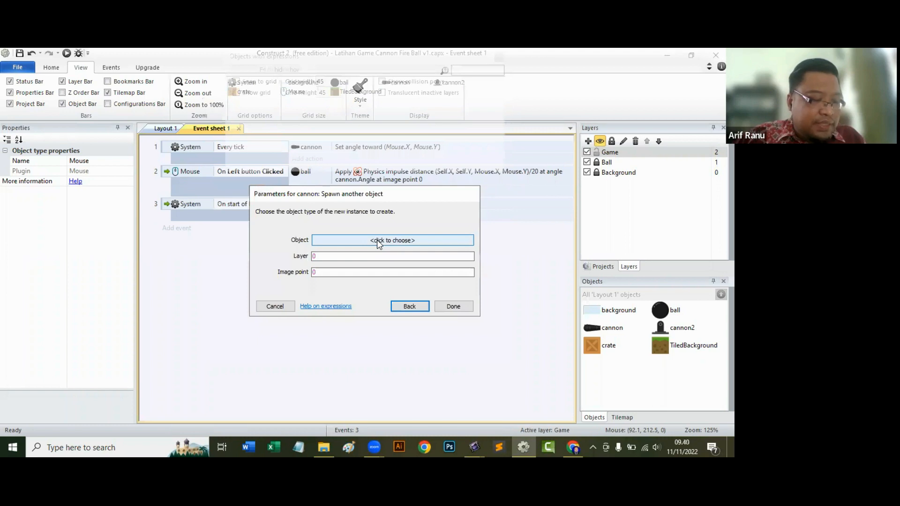
Set the cannon's spawn action to create the ball on layer "Ball" at image point 1, and finish the action.
{"action": "left_click", "coordinate": [377, 240]}
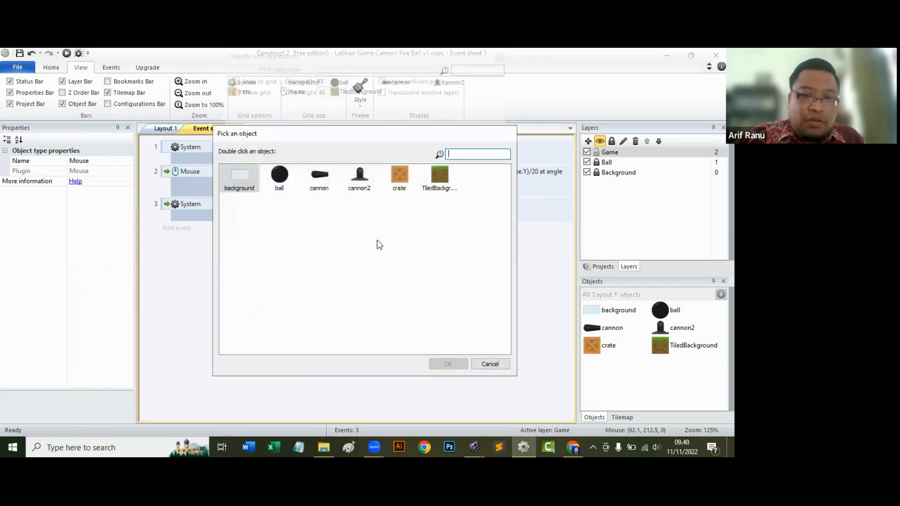
{"action": "left_click", "coordinate": [284, 178]}
{"action": "left_click", "coordinate": [463, 364]}
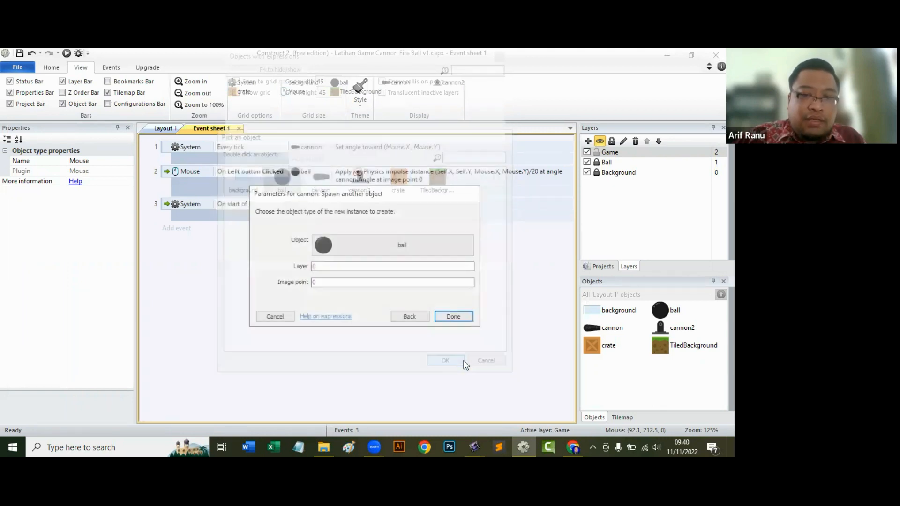
{"action": "left_click", "coordinate": [334, 266]}
{"action": "type", "text": "\""}
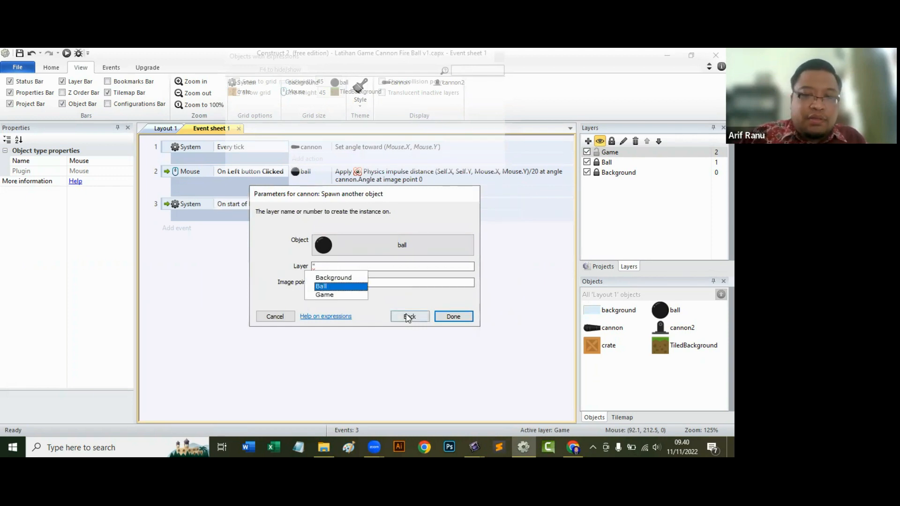
{"action": "left_click", "coordinate": [427, 314]}
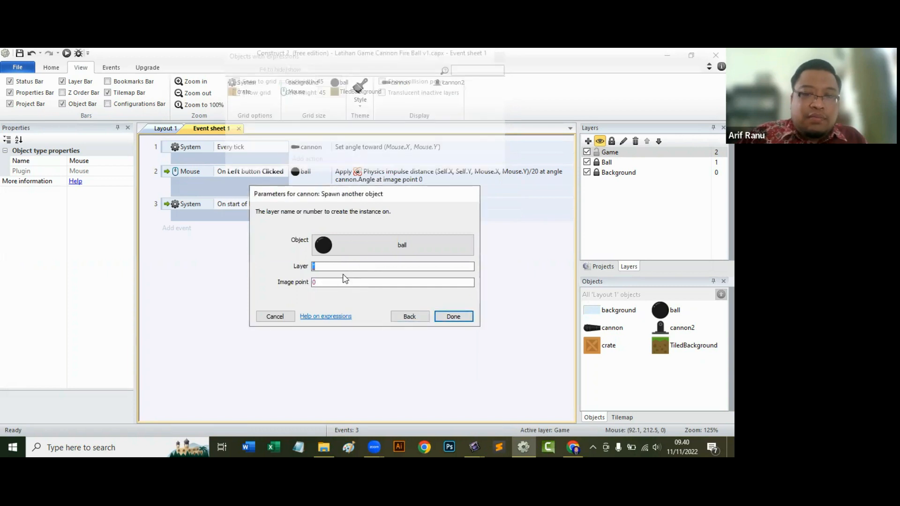
{"action": "key", "text": "Tab"}
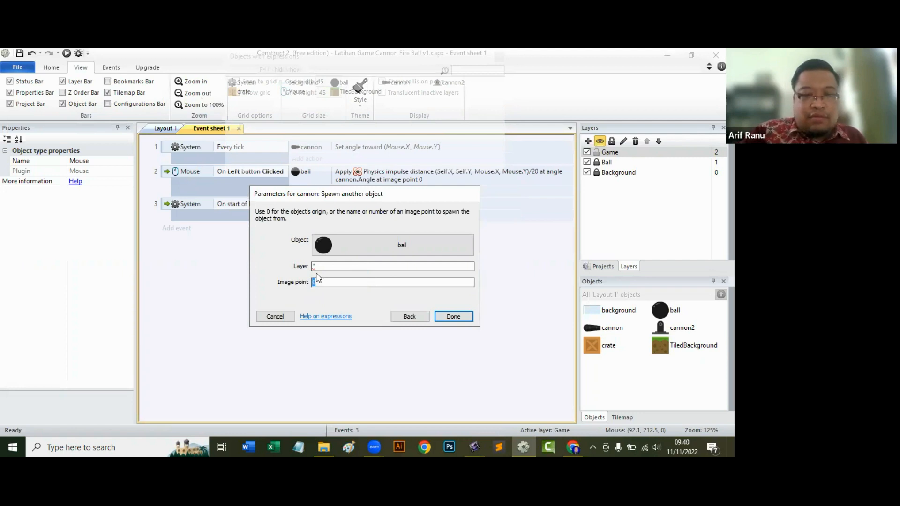
{"action": "type", "text": "1"}
{"action": "left_click", "coordinate": [348, 265]}
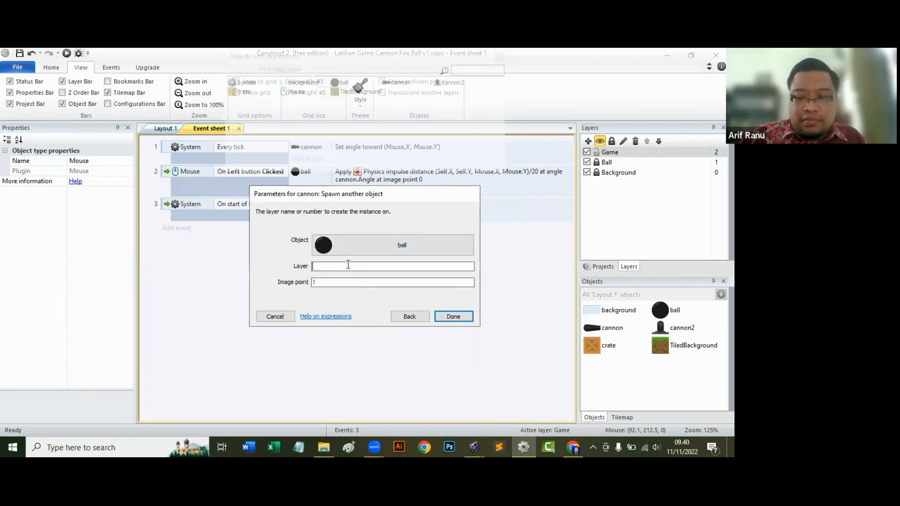
{"action": "type", "text": "\""}
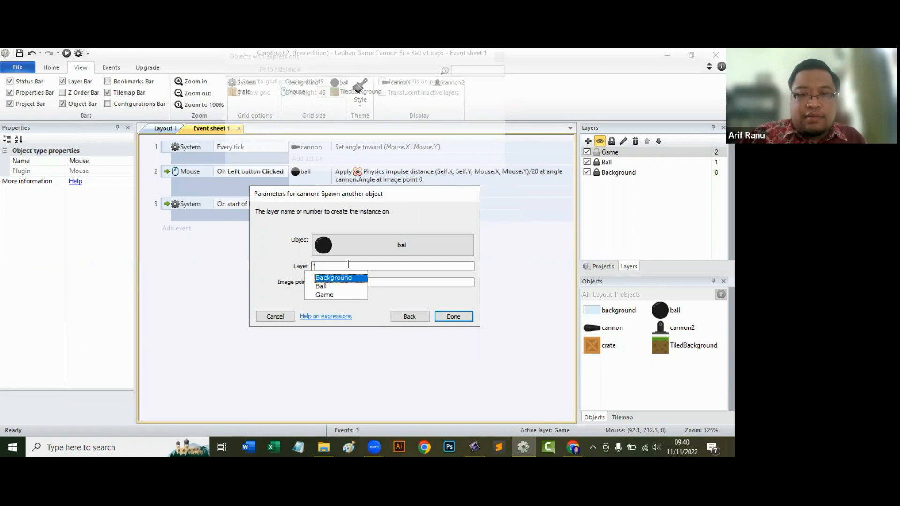
{"action": "left_click", "coordinate": [328, 286]}
{"action": "left_click", "coordinate": [450, 318]}
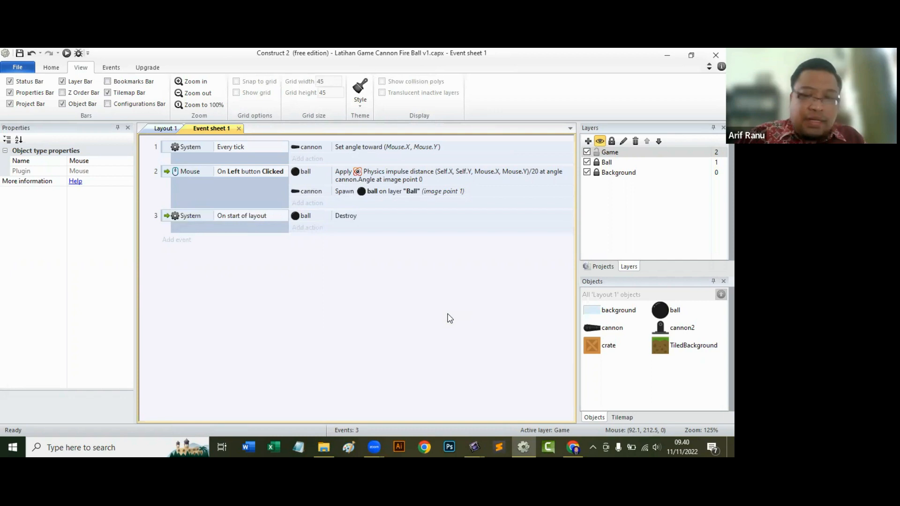
Add an image point to the cannon sprite in Layout 1 and place it at the muzzle, at 141, 32.
{"action": "left_click", "coordinate": [161, 128]}
{"action": "left_click", "coordinate": [337, 245]}
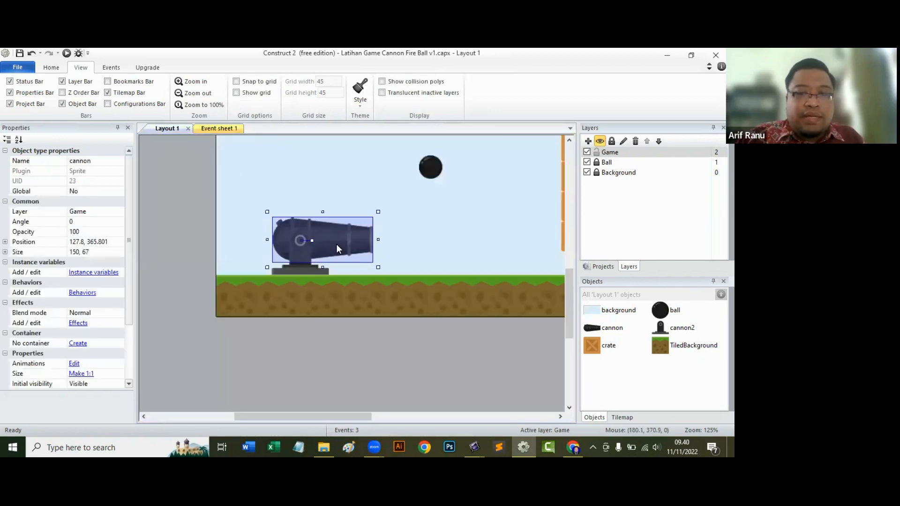
{"action": "double_click", "coordinate": [335, 243]}
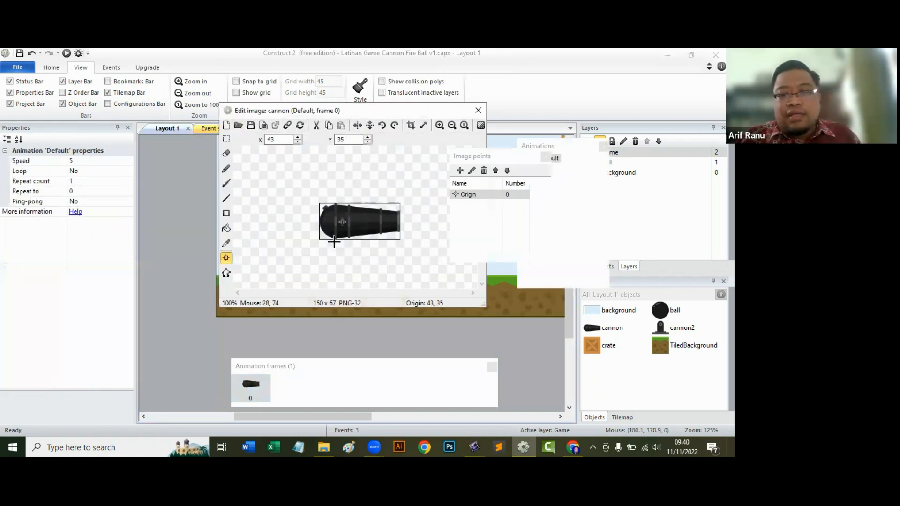
{"action": "left_click", "coordinate": [460, 172]}
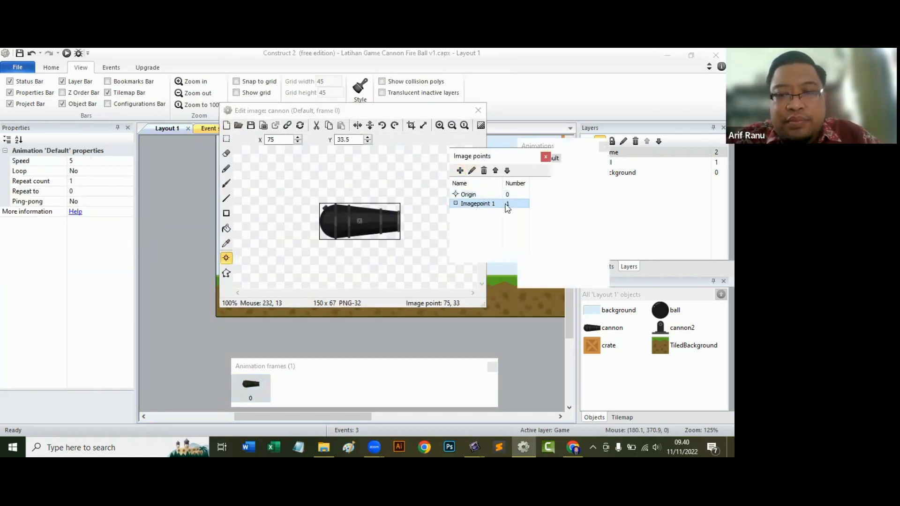
{"action": "left_click", "coordinate": [395, 221]}
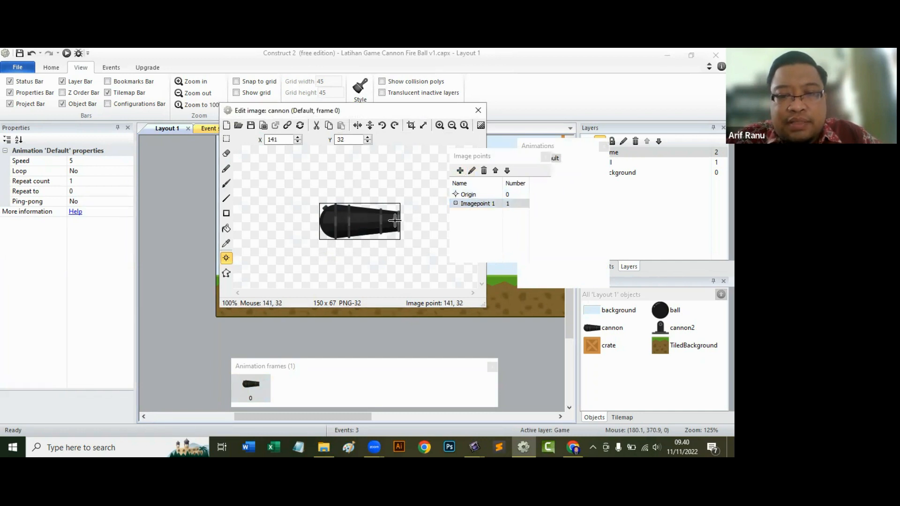
{"action": "left_click", "coordinate": [467, 195]}
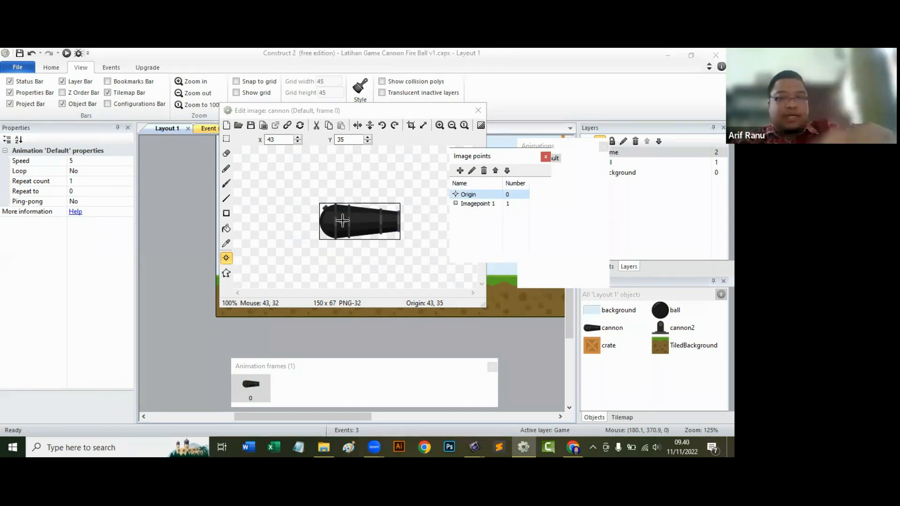
{"action": "left_click", "coordinate": [473, 206]}
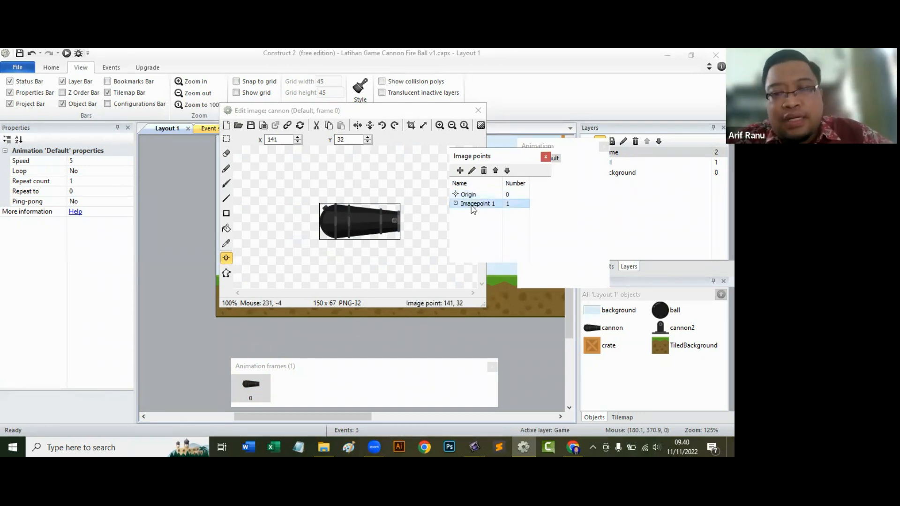
{"action": "left_click", "coordinate": [395, 220]}
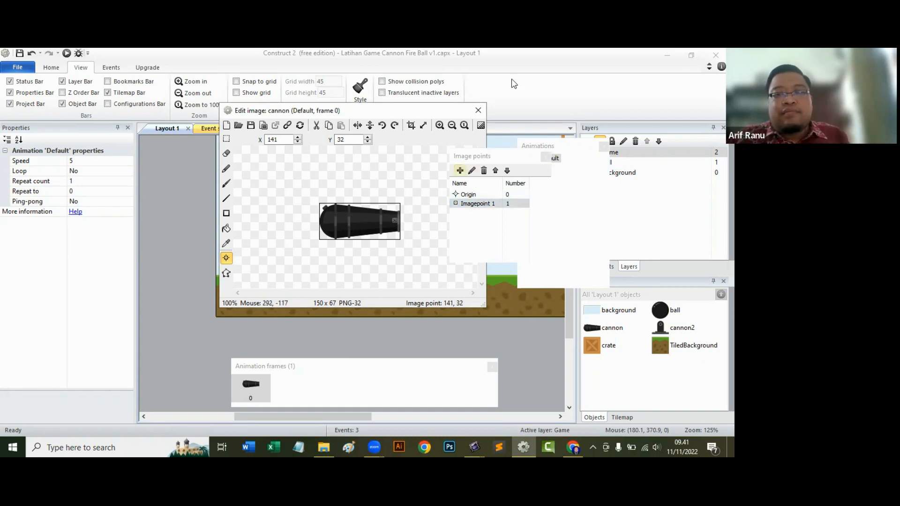
{"action": "left_click", "coordinate": [478, 111]}
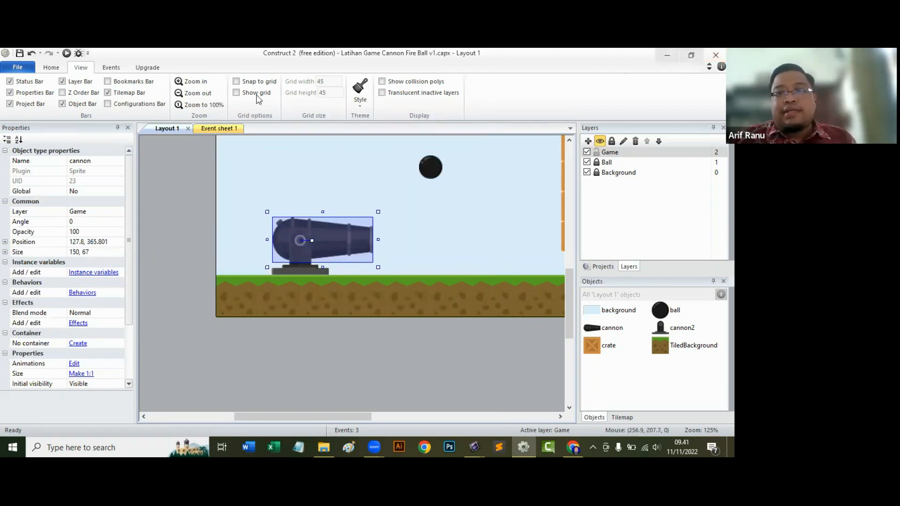
Run the layout in the browser and test firing balls repeatedly at the crates and at varied cannon angles.
{"action": "left_click", "coordinate": [67, 53]}
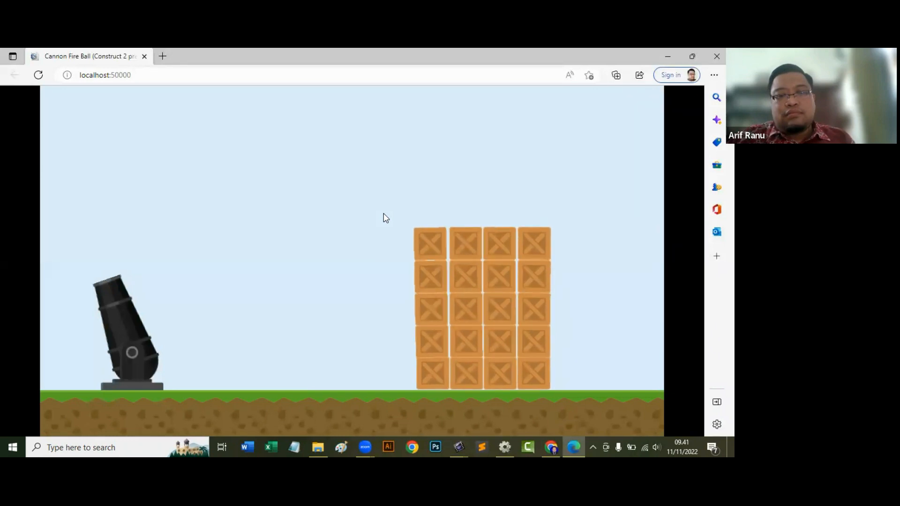
{"action": "left_click", "coordinate": [438, 238]}
{"action": "left_click", "coordinate": [438, 239]}
{"action": "left_click", "coordinate": [437, 239]}
{"action": "left_click", "coordinate": [438, 238]}
{"action": "left_click", "coordinate": [438, 238]}
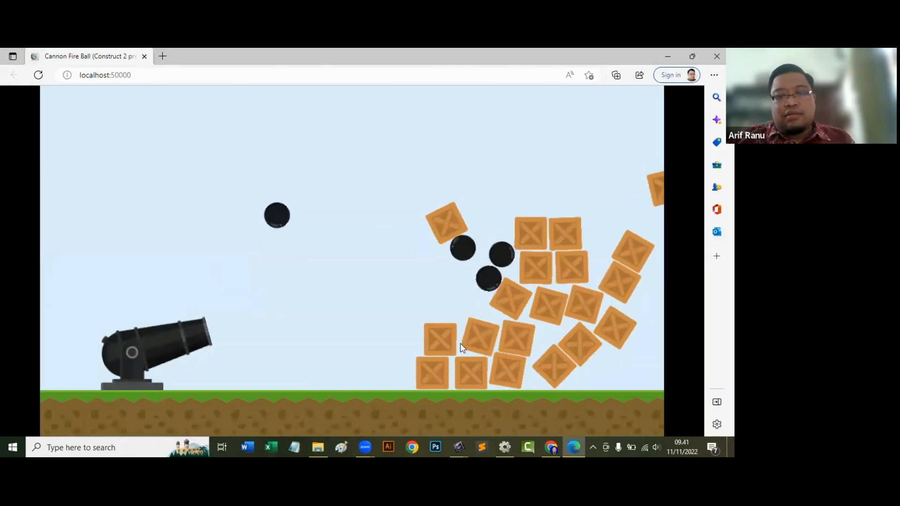
{"action": "left_click", "coordinate": [468, 372]}
{"action": "left_click", "coordinate": [468, 372]}
{"action": "left_click", "coordinate": [479, 377]}
{"action": "left_click", "coordinate": [515, 386]}
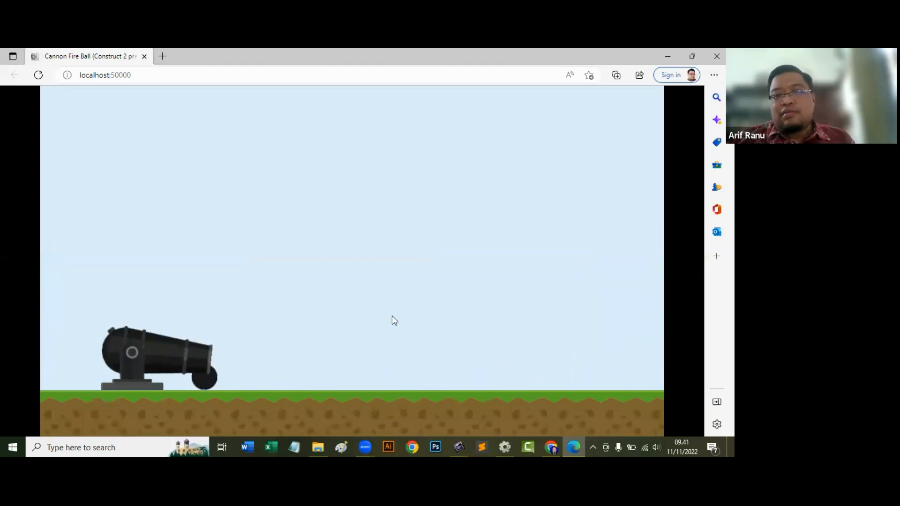
{"action": "left_click", "coordinate": [328, 177]}
{"action": "left_click", "coordinate": [334, 182]}
{"action": "left_click", "coordinate": [335, 184]}
{"action": "left_click", "coordinate": [334, 184]}
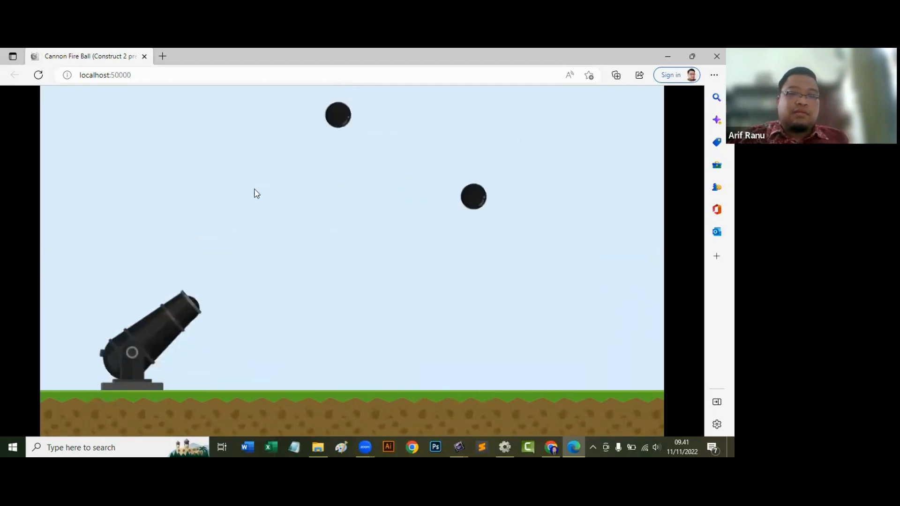
{"action": "left_click", "coordinate": [253, 190]}
{"action": "left_click", "coordinate": [127, 144]}
{"action": "left_click", "coordinate": [132, 143]}
{"action": "left_click", "coordinate": [47, 178]}
{"action": "left_click", "coordinate": [239, 198]}
{"action": "left_click", "coordinate": [122, 148]}
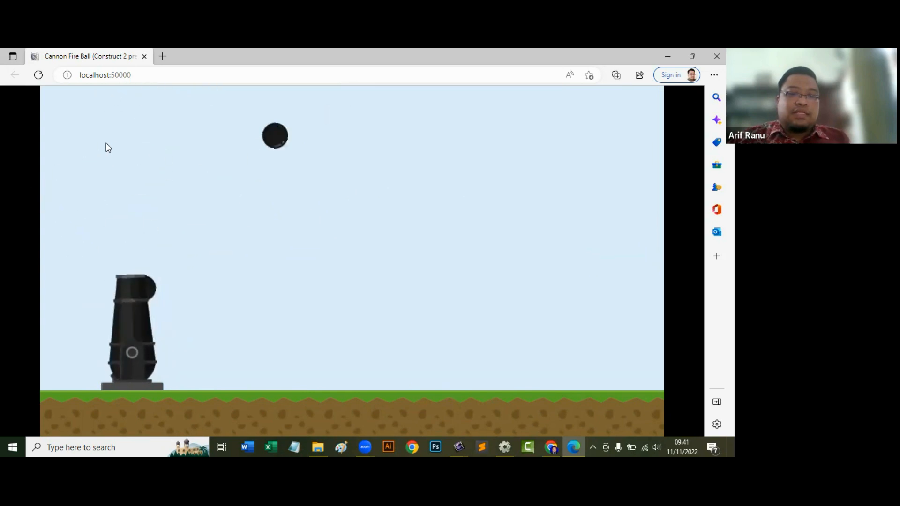
{"action": "left_click", "coordinate": [70, 148]}
{"action": "left_click", "coordinate": [75, 146]}
{"action": "left_click", "coordinate": [162, 173]}
{"action": "left_click", "coordinate": [239, 196]}
{"action": "left_click", "coordinate": [301, 218]}
{"action": "left_click", "coordinate": [359, 242]}
{"action": "left_click", "coordinate": [366, 263]}
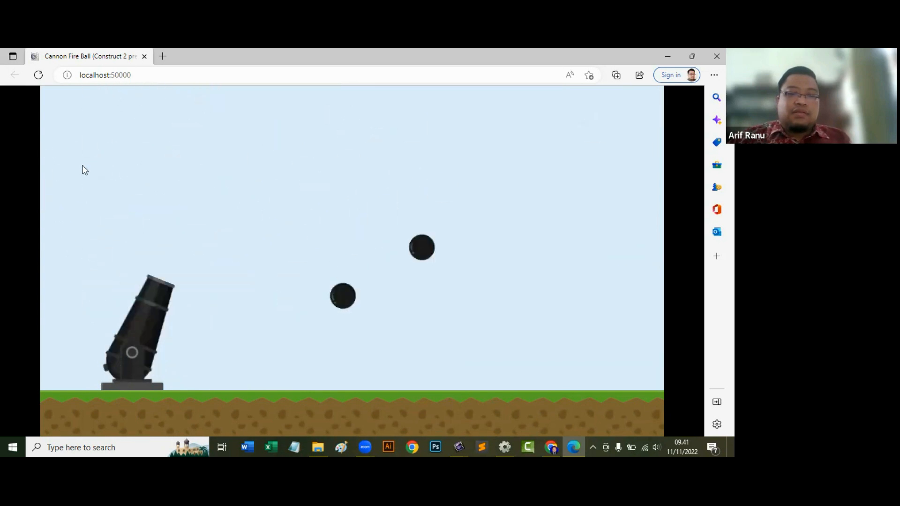
{"action": "left_click", "coordinate": [113, 178]}
{"action": "left_click", "coordinate": [197, 216]}
{"action": "left_click", "coordinate": [286, 263]}
{"action": "left_click", "coordinate": [358, 300]}
{"action": "left_click", "coordinate": [363, 302]}
{"action": "left_click", "coordinate": [290, 255]}
{"action": "left_click", "coordinate": [192, 195]}
{"action": "left_click", "coordinate": [150, 188]}
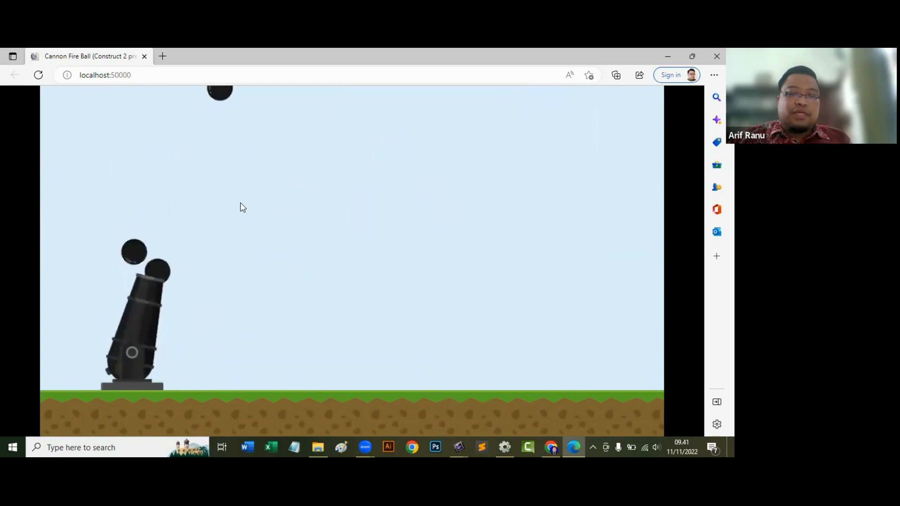
{"action": "left_click", "coordinate": [270, 214]}
{"action": "left_click", "coordinate": [311, 225]}
{"action": "left_click", "coordinate": [268, 207]}
{"action": "left_click", "coordinate": [233, 200]}
{"action": "left_click", "coordinate": [228, 198]}
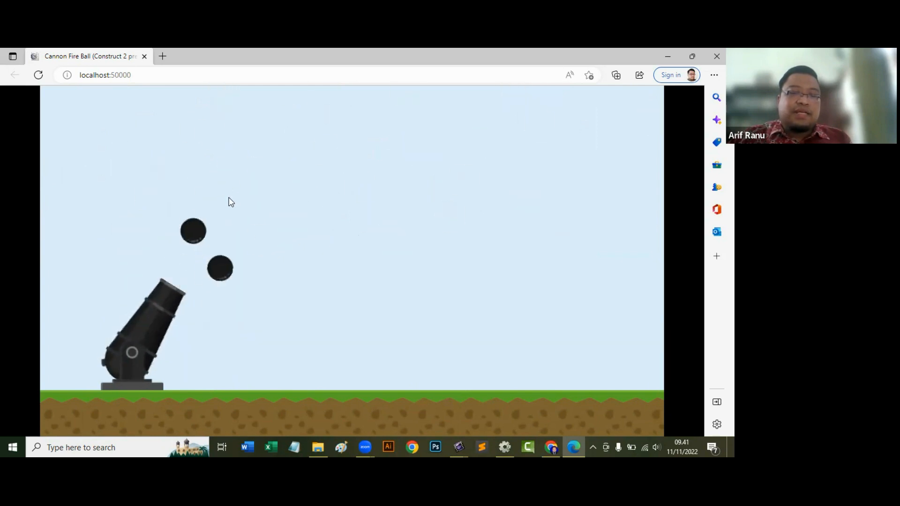
{"action": "left_click", "coordinate": [233, 200]}
{"action": "left_click", "coordinate": [234, 200]}
{"action": "left_click", "coordinate": [234, 201]}
{"action": "left_click", "coordinate": [239, 203]}
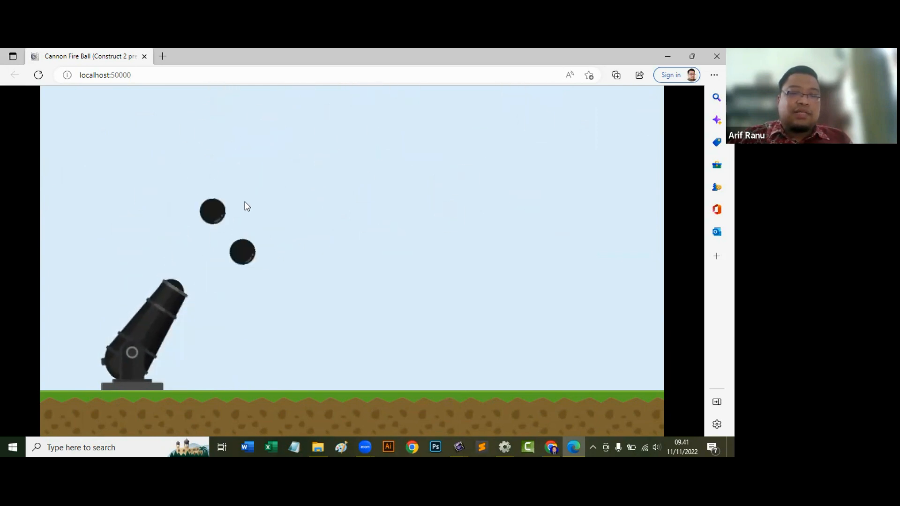
{"action": "left_click", "coordinate": [356, 244]}
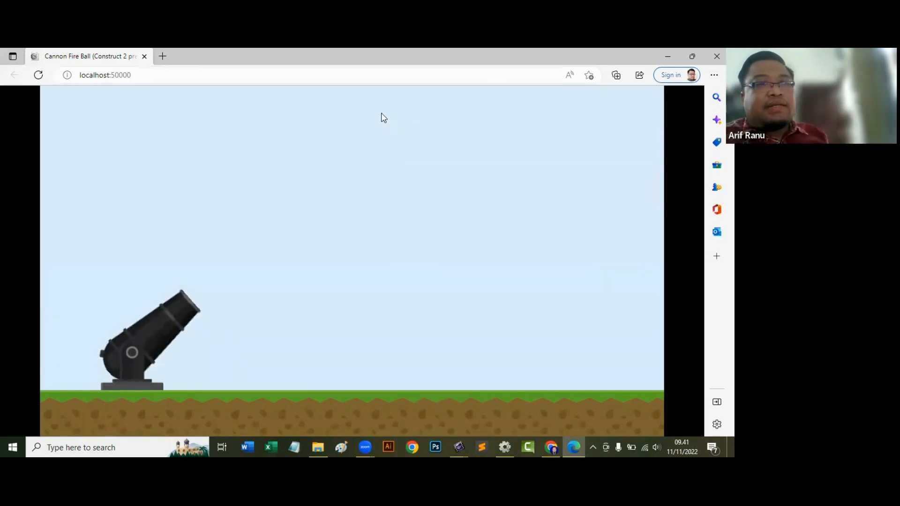
Reload the game preview and fire balls at the restored crate stack, along the ground and upward.
{"action": "left_click", "coordinate": [38, 76]}
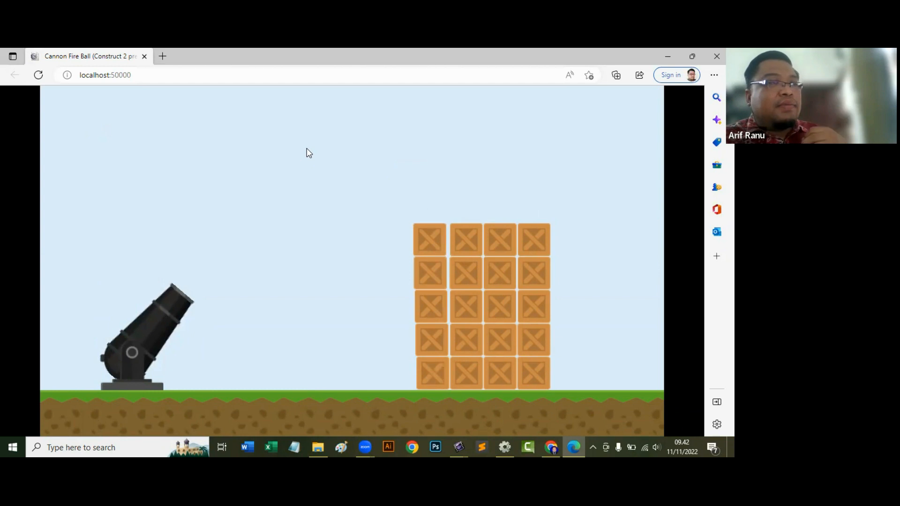
{"action": "double_click", "coordinate": [427, 238]}
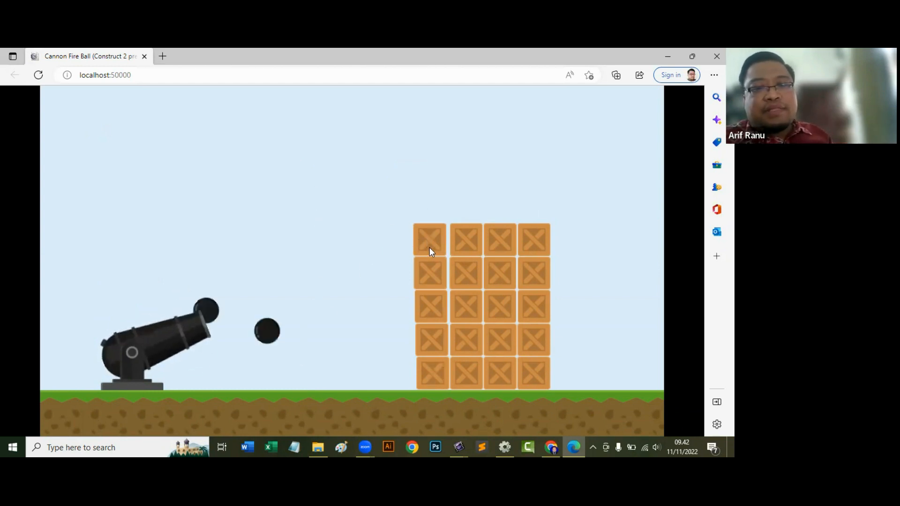
{"action": "left_click", "coordinate": [490, 272]}
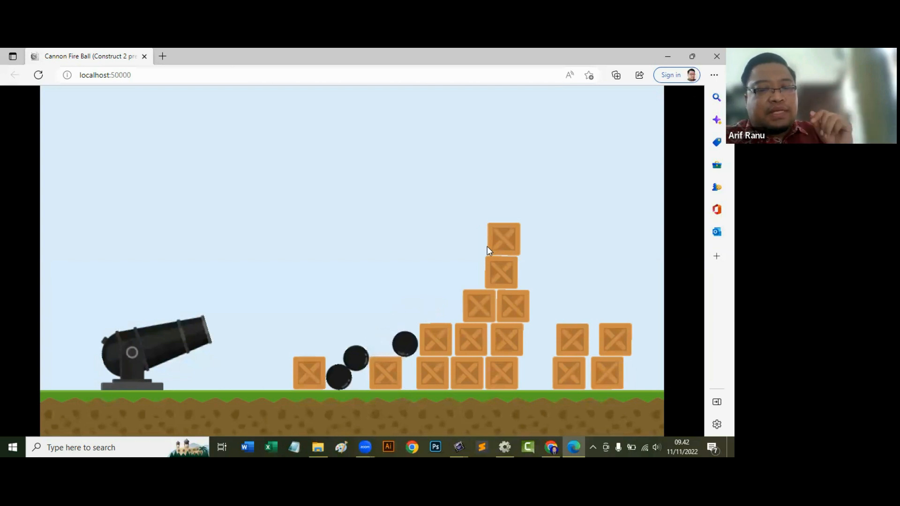
{"action": "left_click", "coordinate": [488, 251]}
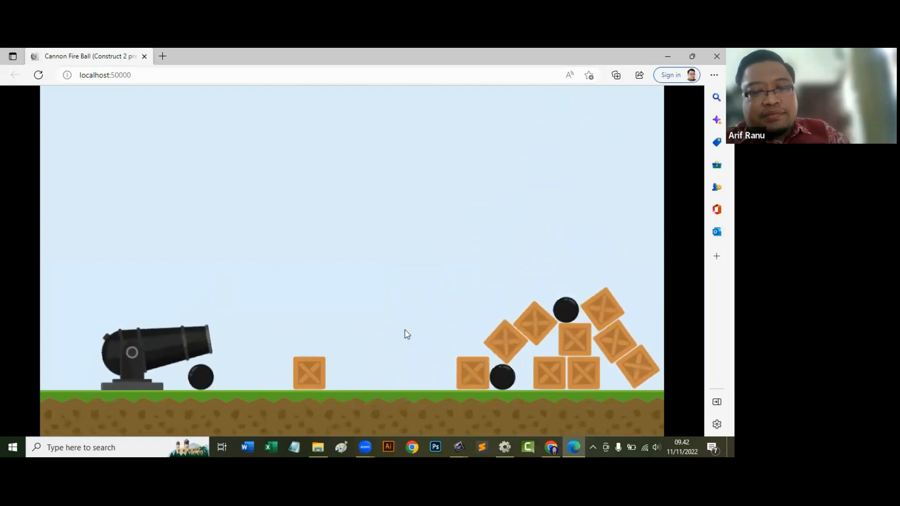
{"action": "left_click", "coordinate": [301, 402]}
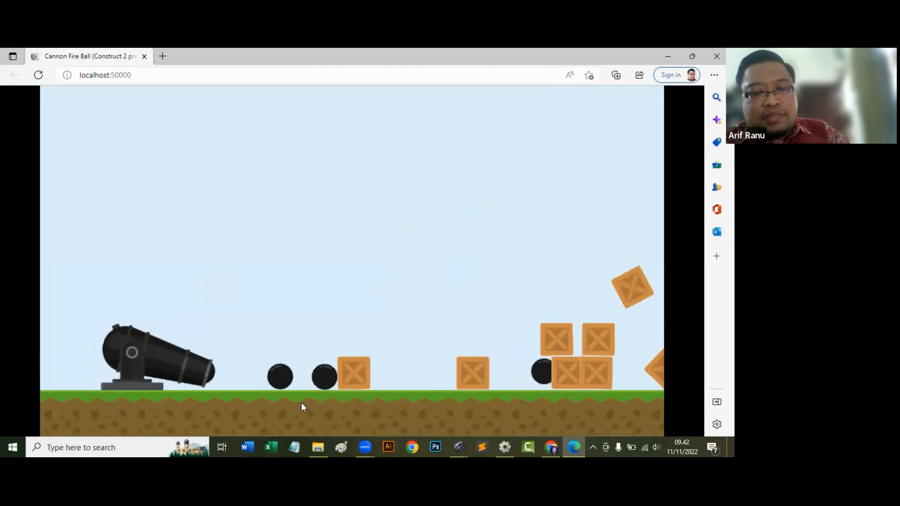
{"action": "left_click", "coordinate": [301, 402]}
{"action": "left_click", "coordinate": [301, 403]}
{"action": "left_click", "coordinate": [301, 404]}
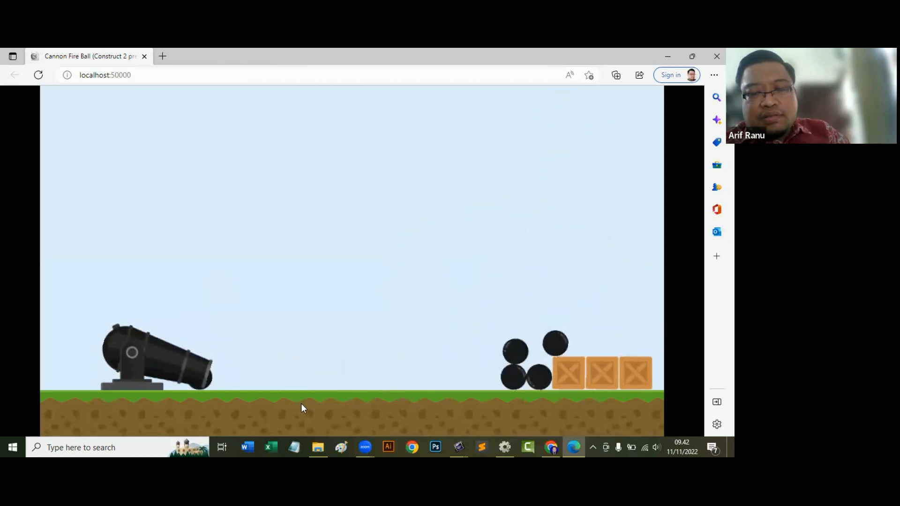
{"action": "left_click", "coordinate": [301, 403]}
{"action": "left_click", "coordinate": [301, 405]}
{"action": "left_click", "coordinate": [302, 407]}
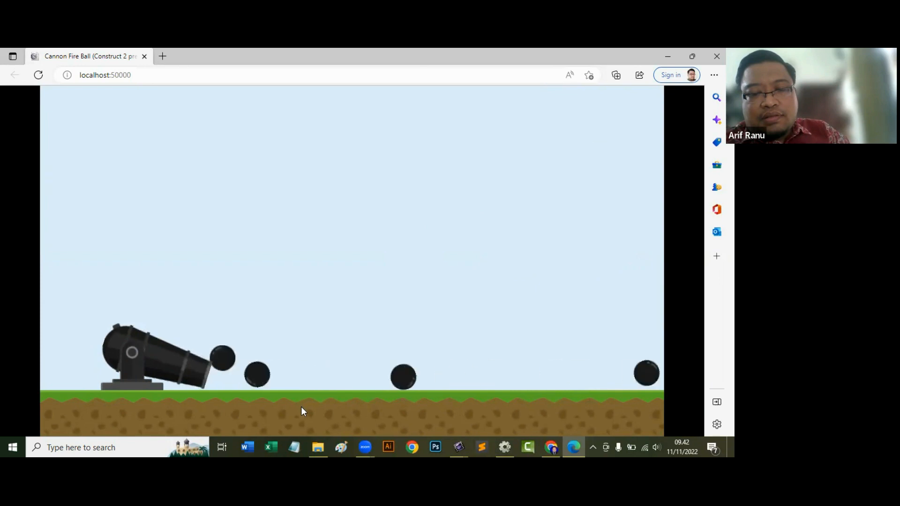
{"action": "left_click", "coordinate": [301, 406]}
{"action": "left_click", "coordinate": [301, 407]}
{"action": "left_click", "coordinate": [382, 289]}
{"action": "left_click", "coordinate": [381, 285]}
{"action": "left_click", "coordinate": [305, 256]}
{"action": "left_click", "coordinate": [131, 179]}
{"action": "left_click", "coordinate": [125, 173]}
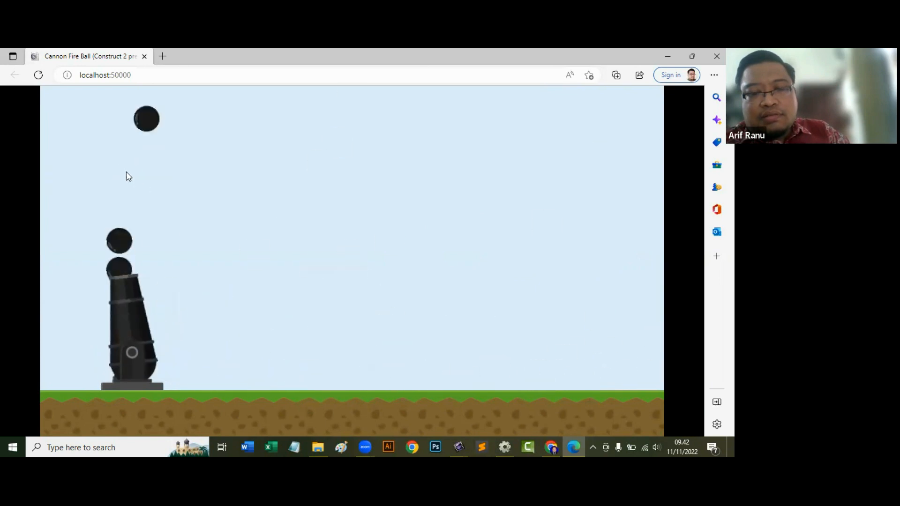
{"action": "left_click", "coordinate": [136, 176]}
{"action": "left_click", "coordinate": [183, 179]}
{"action": "left_click", "coordinate": [202, 169]}
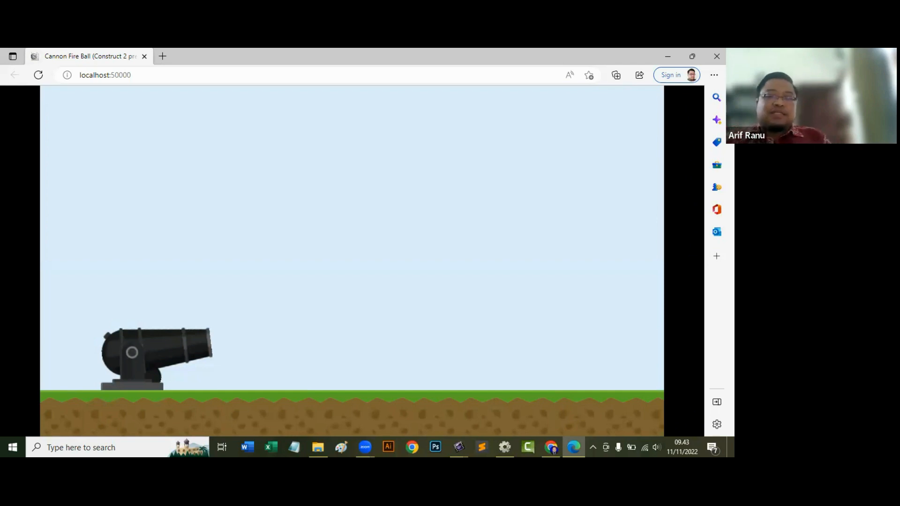
{"action": "key", "text": "Up"}
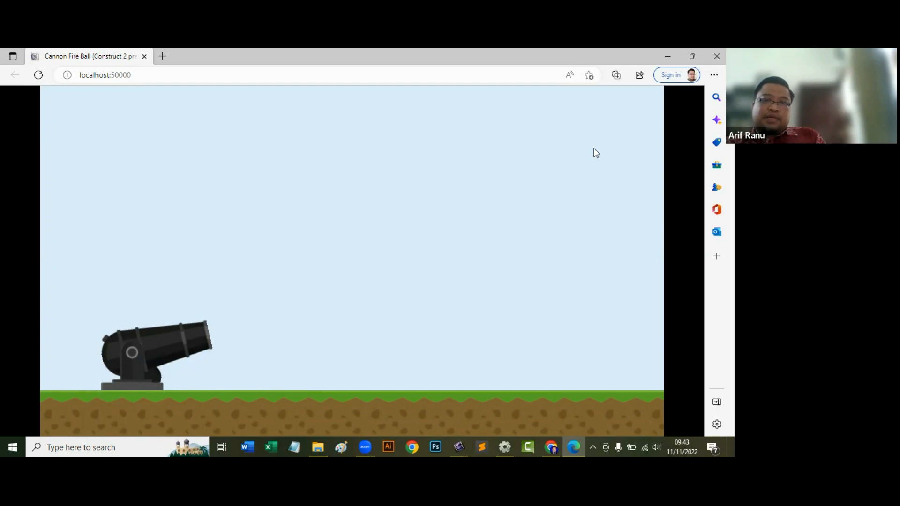
{"action": "key", "text": "Up"}
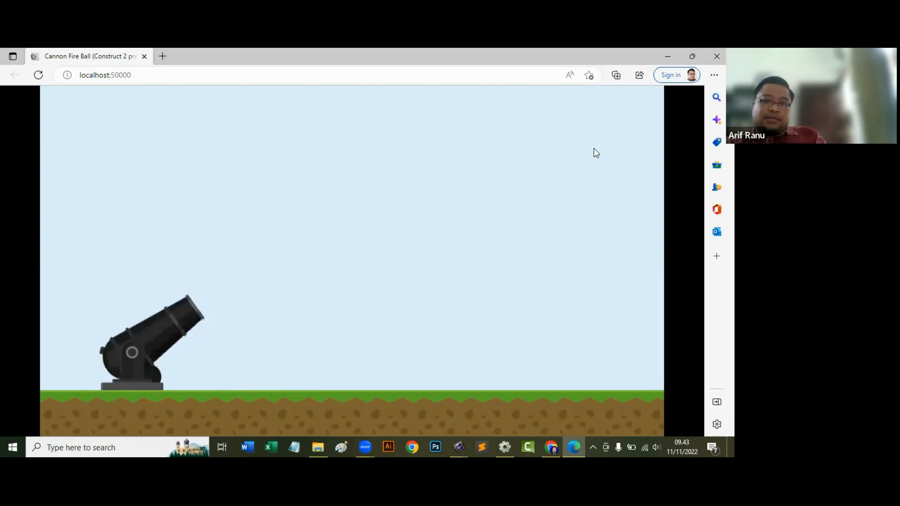